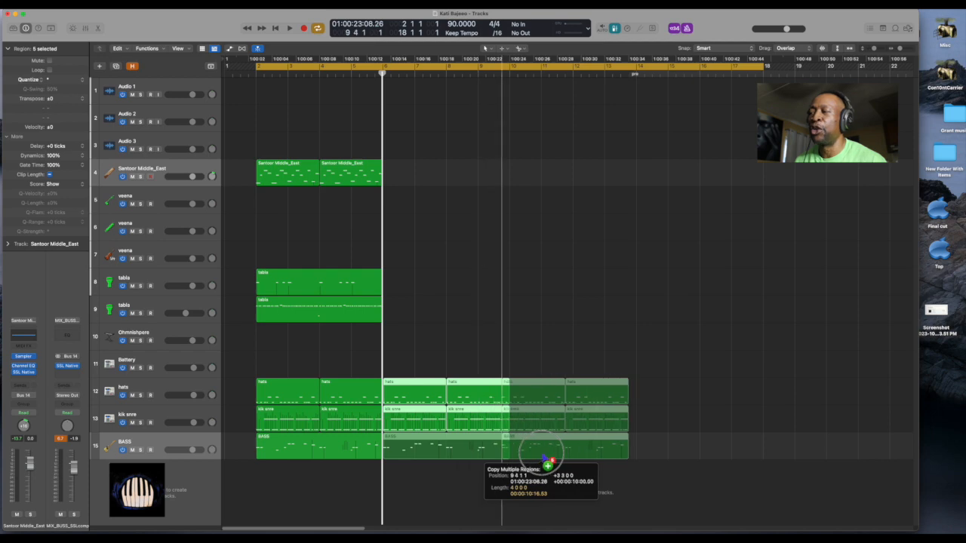
Copy the selected hats, kik snre and BASS regions into bars 14 to 18, and turn off cycle mode
{"action": "scroll", "coordinate": [554, 457], "scroll_direction": "down", "scroll_amount": 5}
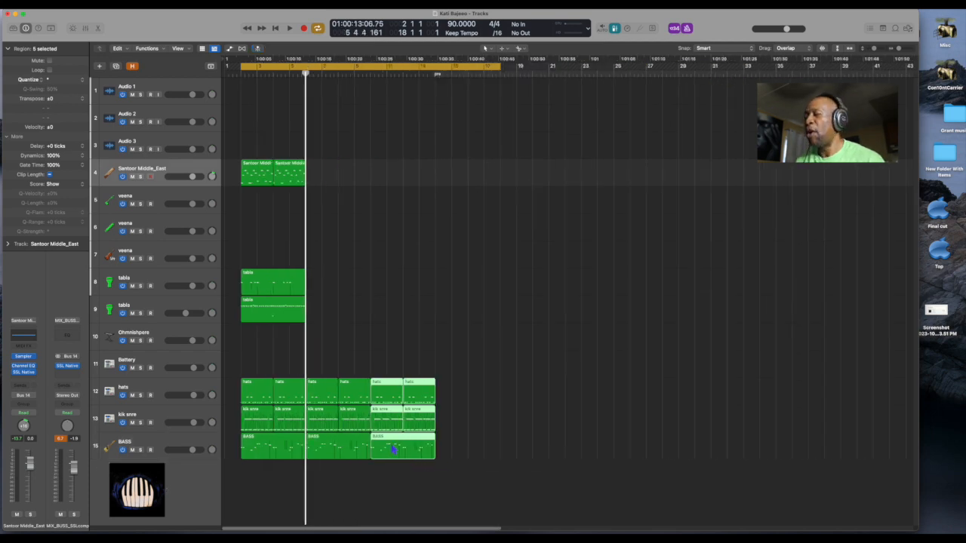
{"action": "left_click_drag", "start_coordinate": [392, 450], "coordinate": [462, 456]}
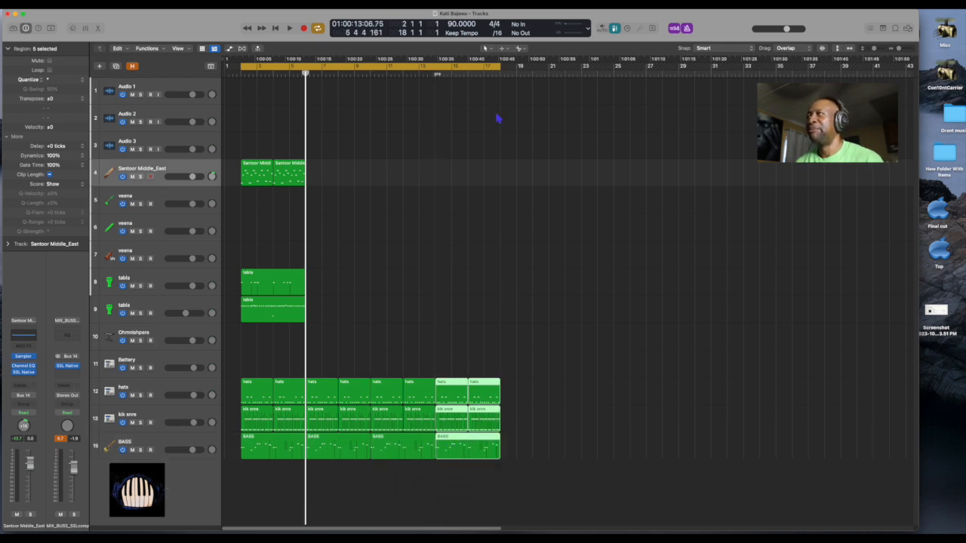
{"action": "left_click", "coordinate": [490, 72]}
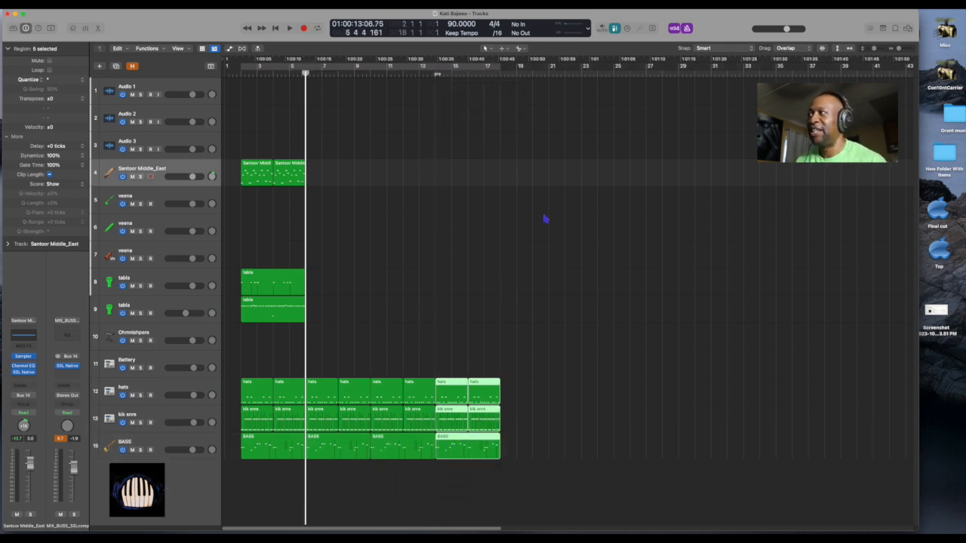
Copy the intro regions twice to fill bars 18 to 26, and the hats, kik snre and BASS verse regions to bar 26
{"action": "left_click_drag", "start_coordinate": [252, 151], "coordinate": [587, 456]}
{"action": "left_click_drag", "start_coordinate": [324, 362], "coordinate": [463, 455]}
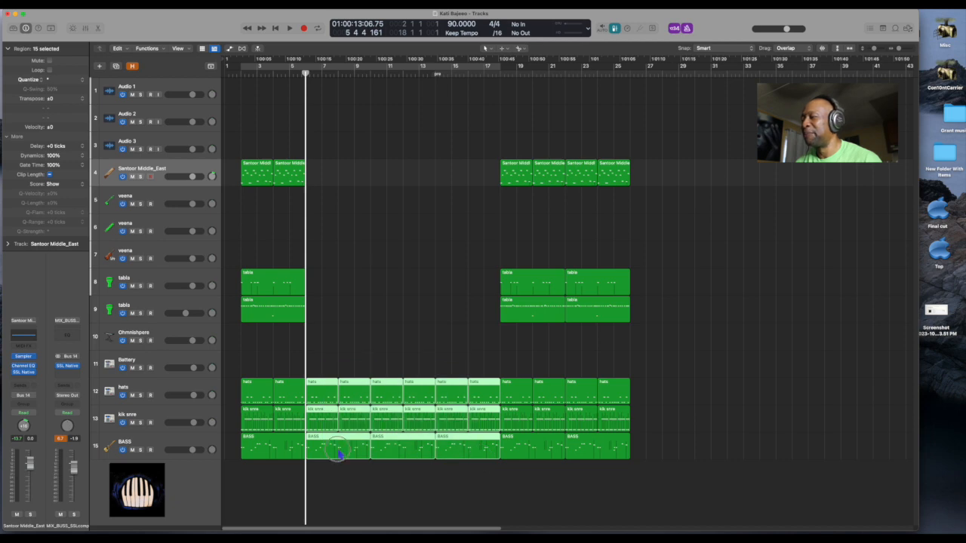
{"action": "left_click_drag", "start_coordinate": [342, 453], "coordinate": [667, 455]}
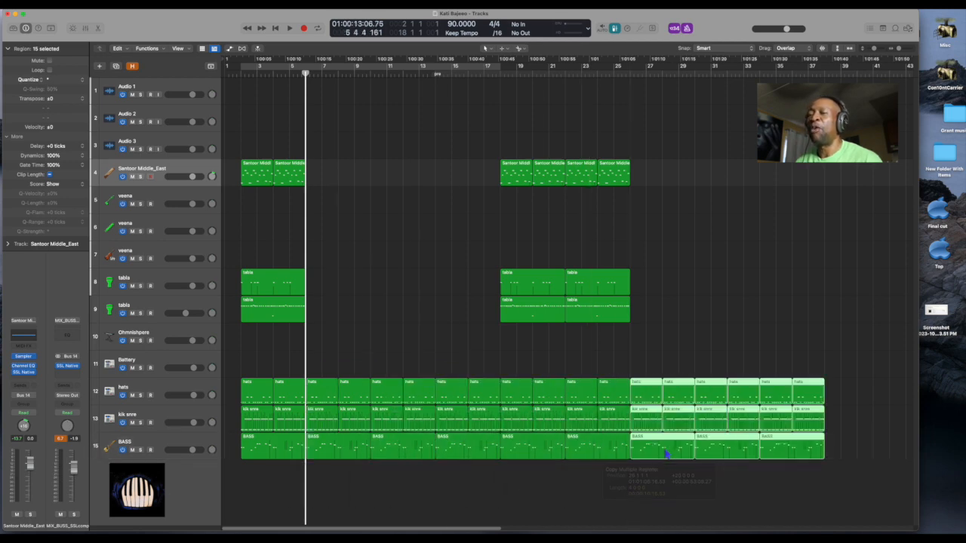
Copy the full block of regions in bars 18 to 26 to bar 38 and again to bar 46
{"action": "key", "text": "super+Left"}
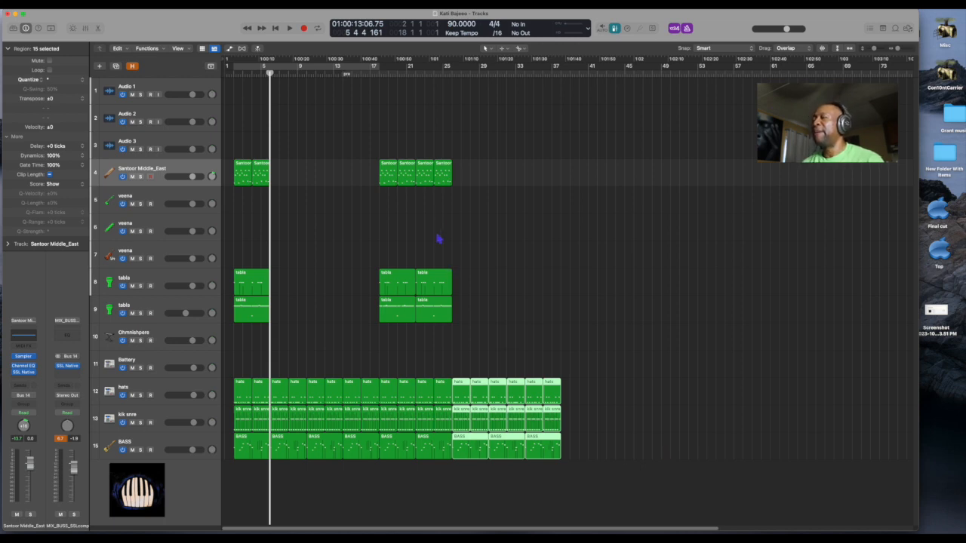
{"action": "left_click_drag", "start_coordinate": [386, 148], "coordinate": [448, 465]}
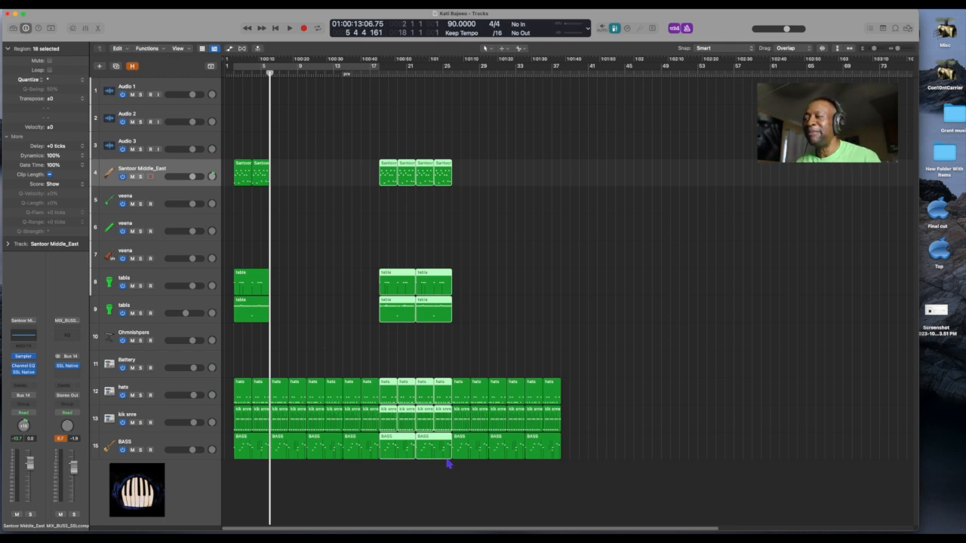
{"action": "left_click_drag", "start_coordinate": [397, 451], "coordinate": [580, 453]}
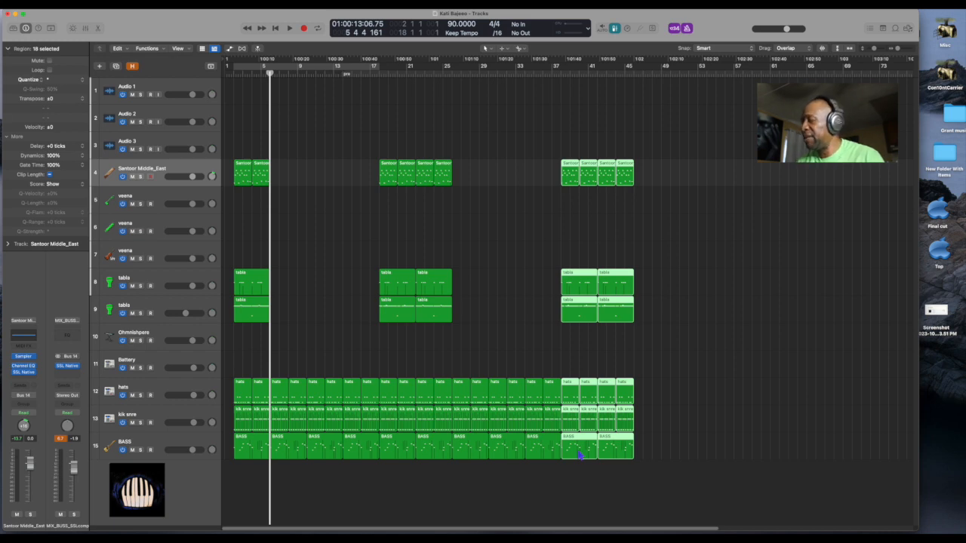
{"action": "left_click_drag", "start_coordinate": [580, 453], "coordinate": [658, 462]}
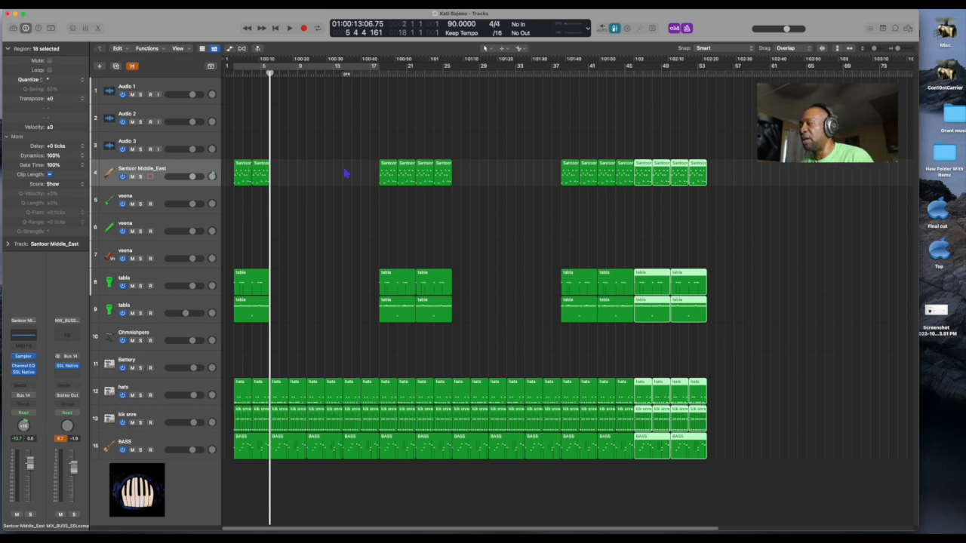
Create a marker named "intro" at bar 2
{"action": "key", "text": "comma"}
{"action": "key", "text": "comma"}
{"action": "key", "text": "comma"}
{"action": "key", "text": "comma"}
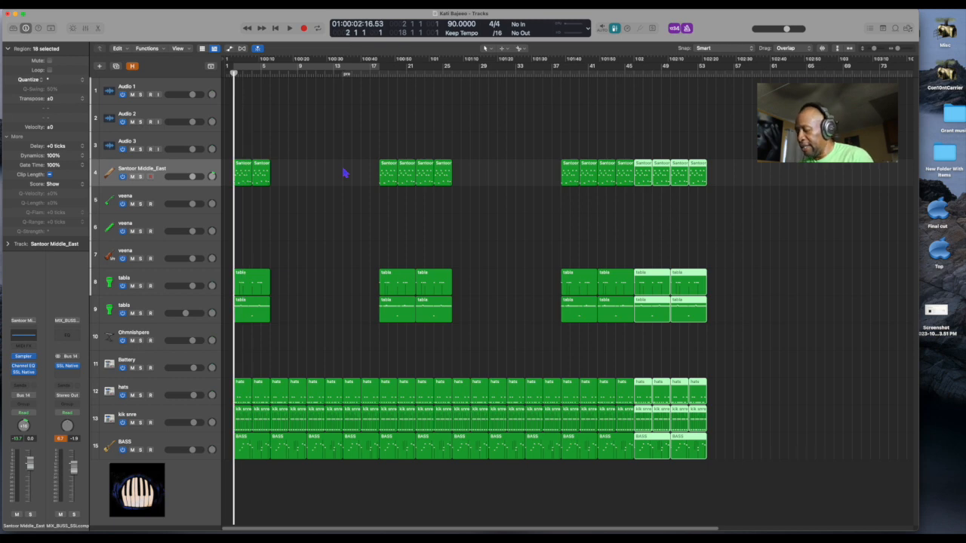
{"action": "left_click", "coordinate": [344, 174]}
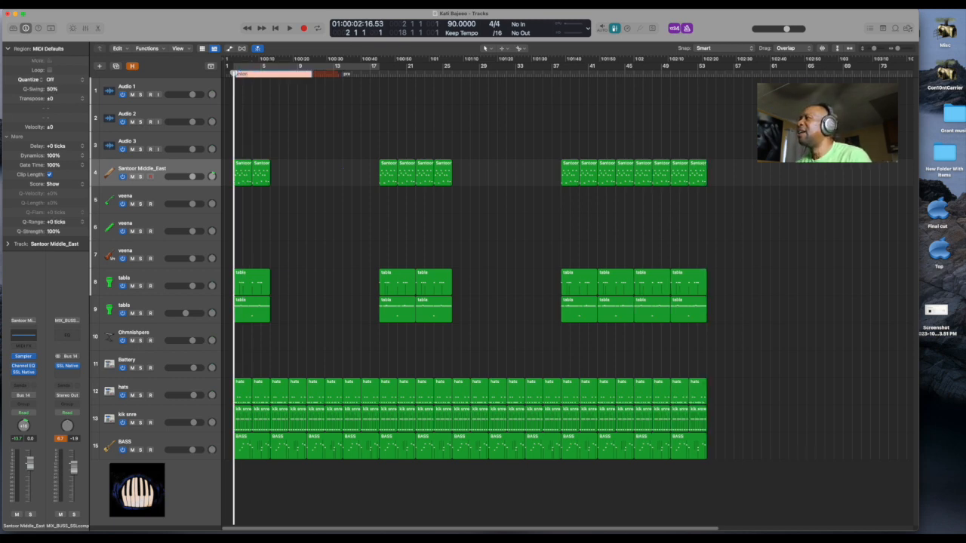
{"action": "key", "text": "Return"}
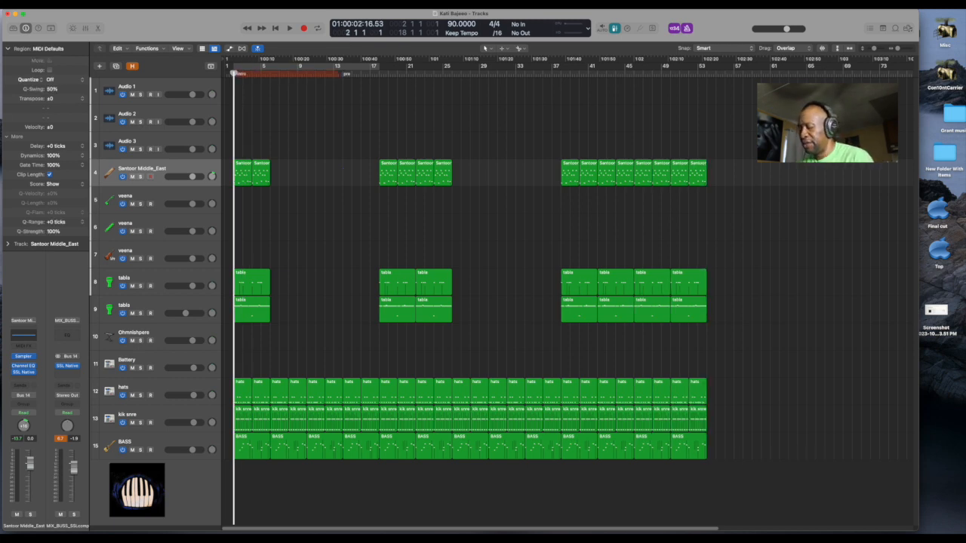
Create a marker named "verse" at bar 6
{"action": "key", "text": "period"}
{"action": "key", "text": "period"}
{"action": "key", "text": "period"}
{"action": "key", "text": "period"}
{"action": "key", "text": "period"}
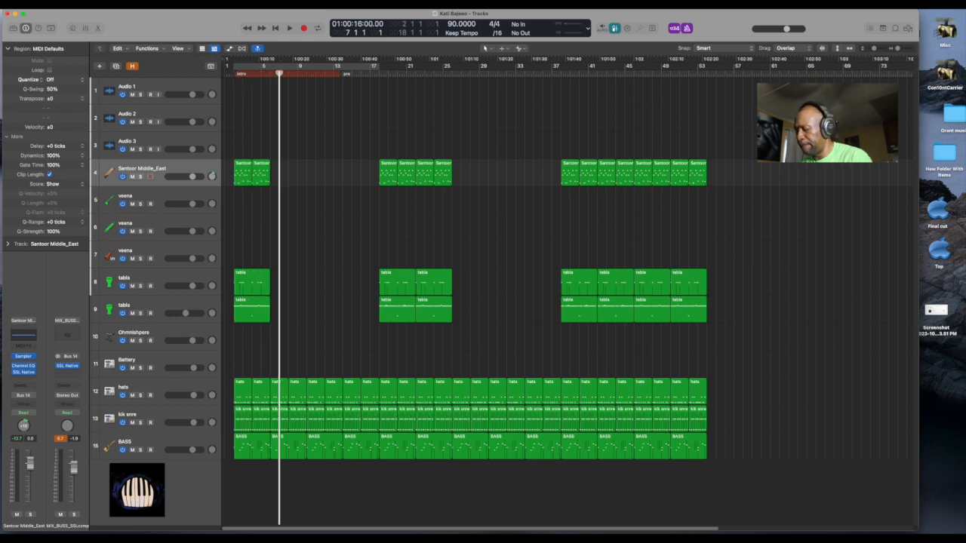
{"action": "key", "text": "comma"}
{"action": "key", "text": "alt+apostrophe"}
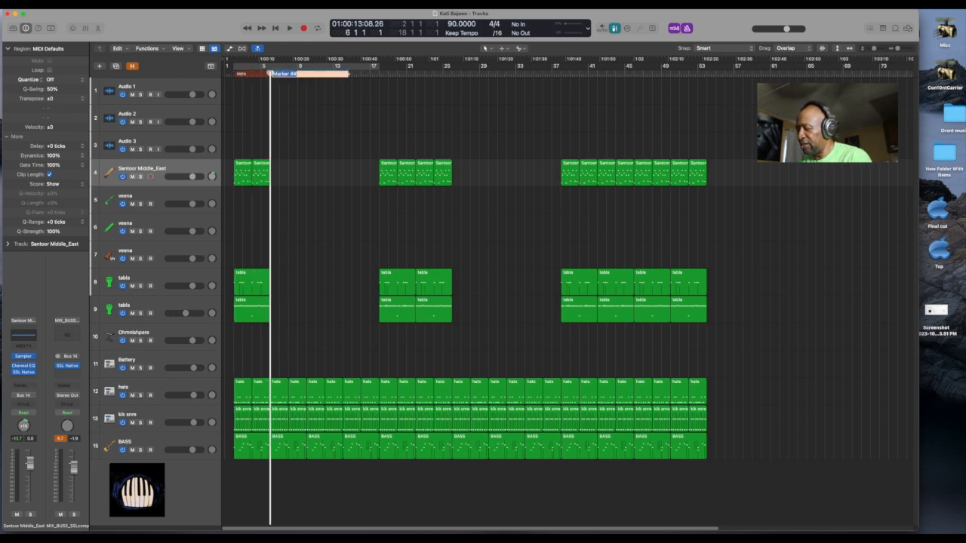
{"action": "type", "text": "Verse"}
{"action": "key", "text": "Return"}
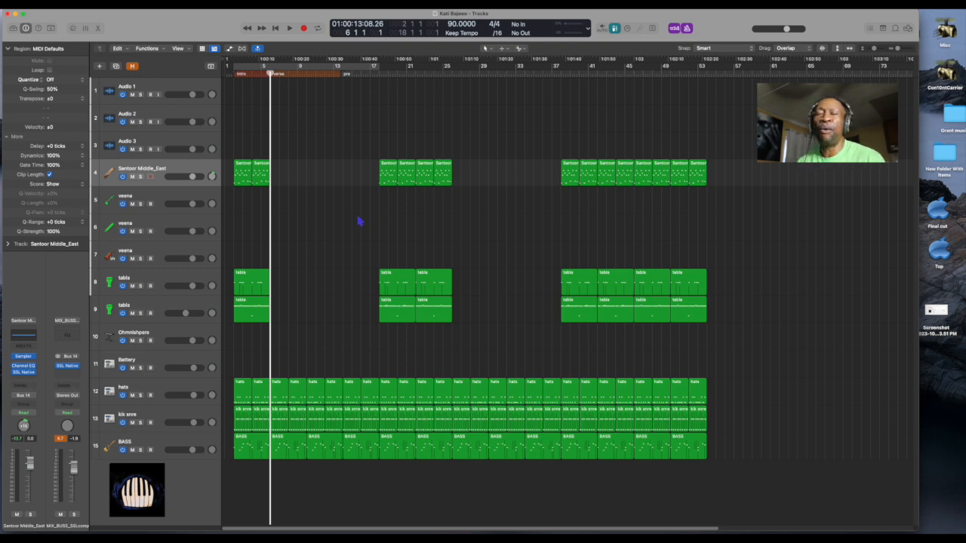
Play the arrangement from bar 2 to listen through the intro
{"action": "key", "text": "comma"}
{"action": "key", "text": "comma"}
{"action": "key", "text": "comma"}
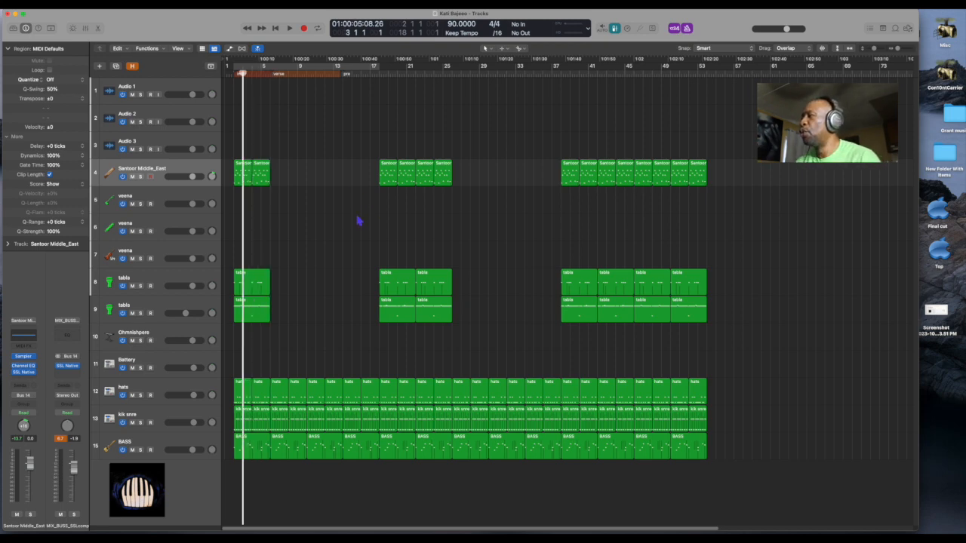
{"action": "key", "text": "comma"}
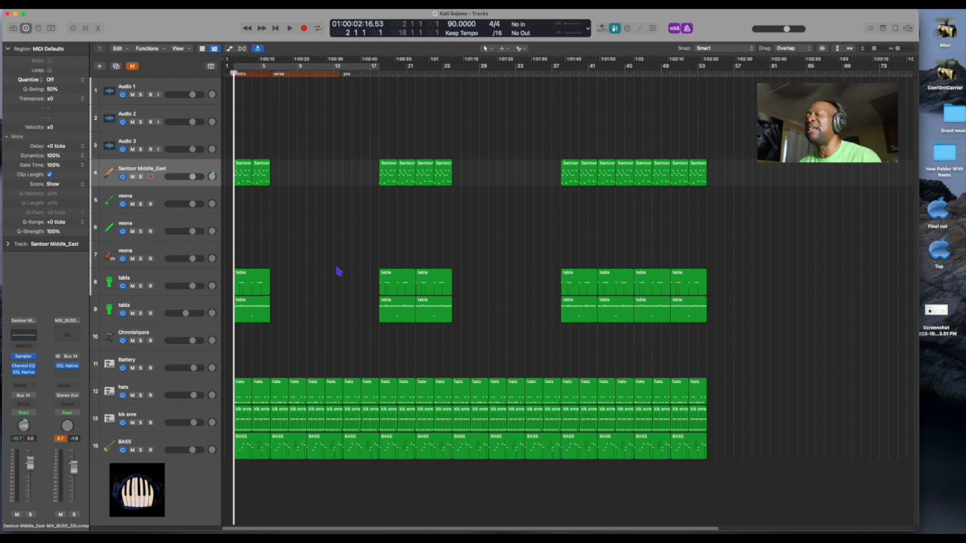
{"action": "key", "text": "space"}
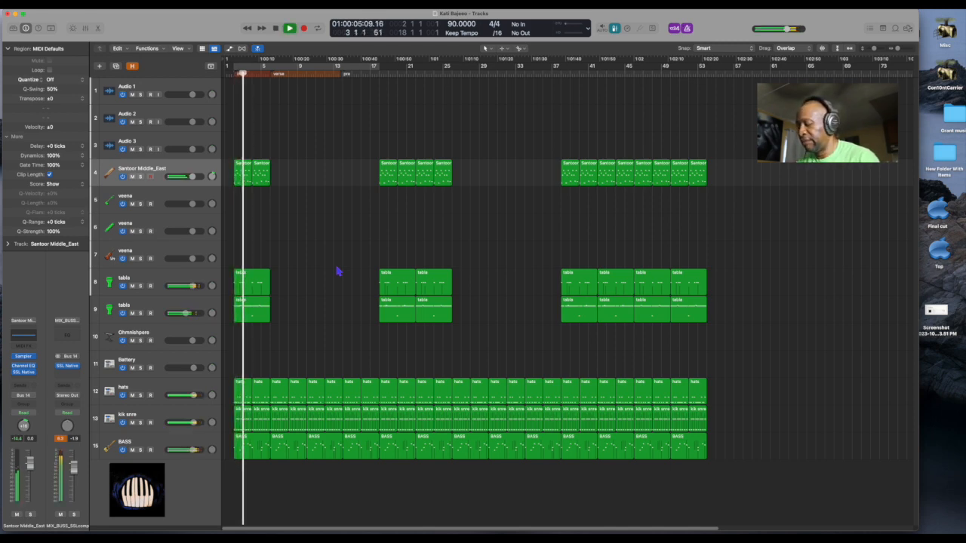
{"action": "key", "text": "space"}
{"action": "key", "text": "comma"}
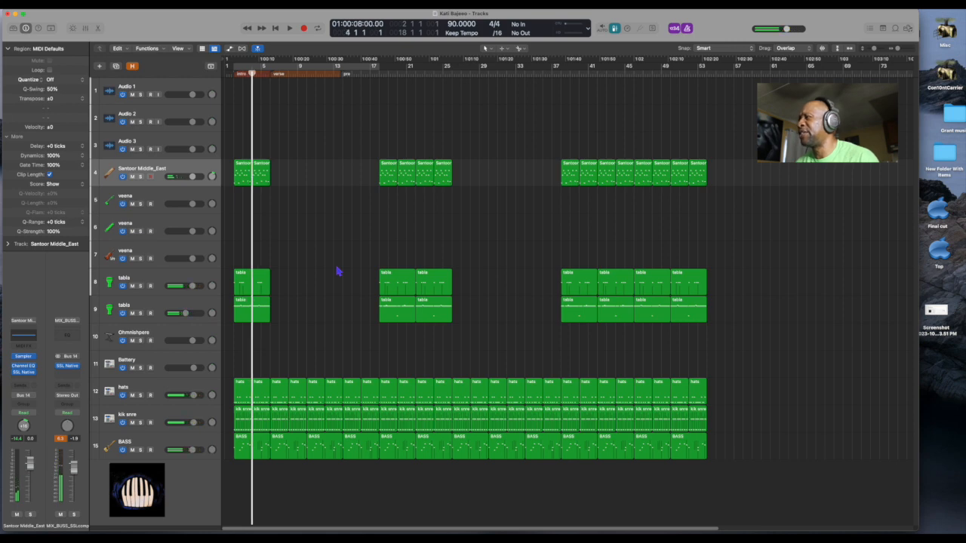
{"action": "key", "text": "space"}
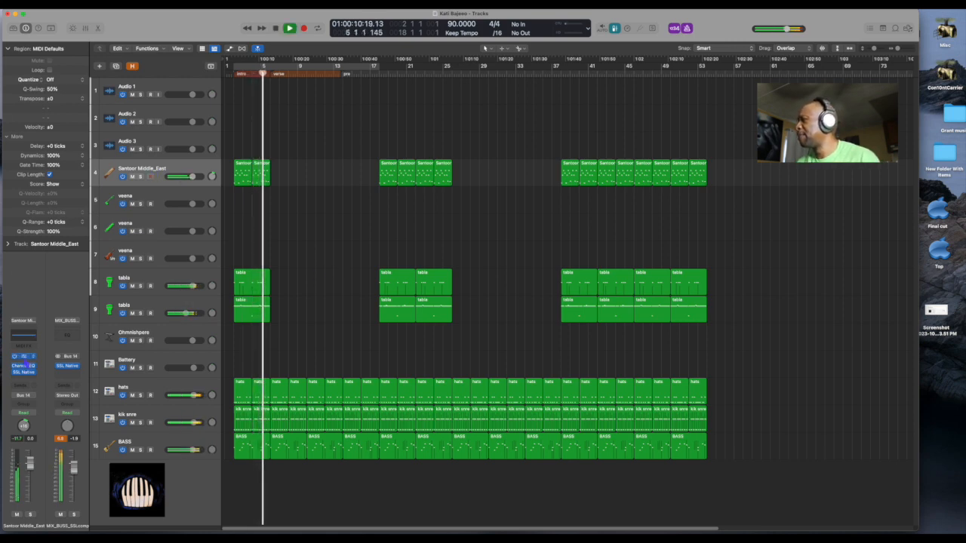
View the Sampler instrument on the Santoor Middle_East track during playback, and close its window
{"action": "left_click", "coordinate": [24, 356]}
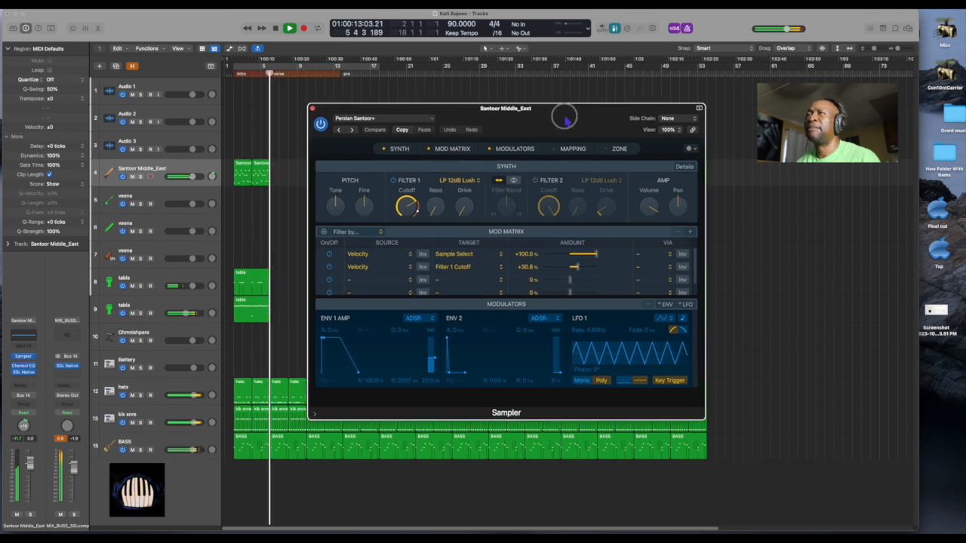
{"action": "left_click_drag", "start_coordinate": [564, 119], "coordinate": [723, 85]}
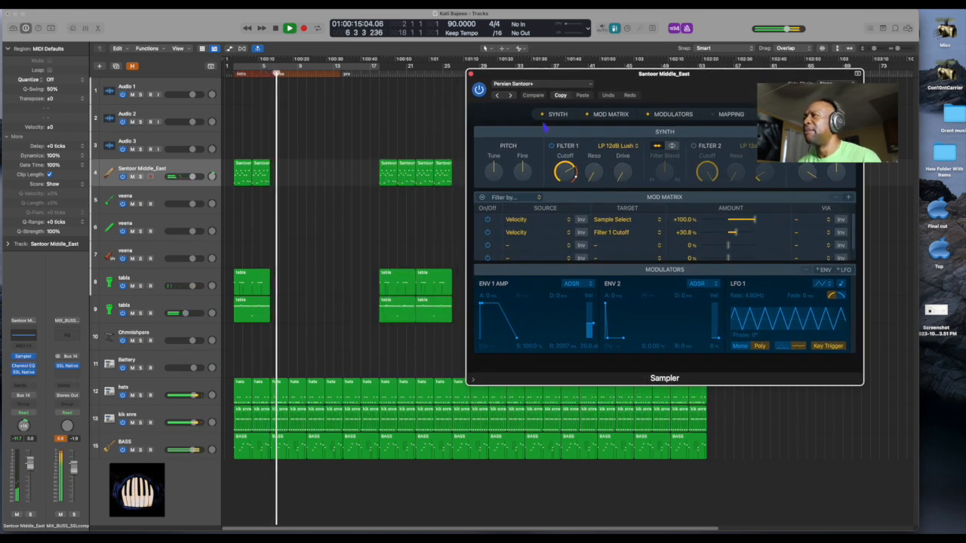
{"action": "left_click", "coordinate": [470, 74]}
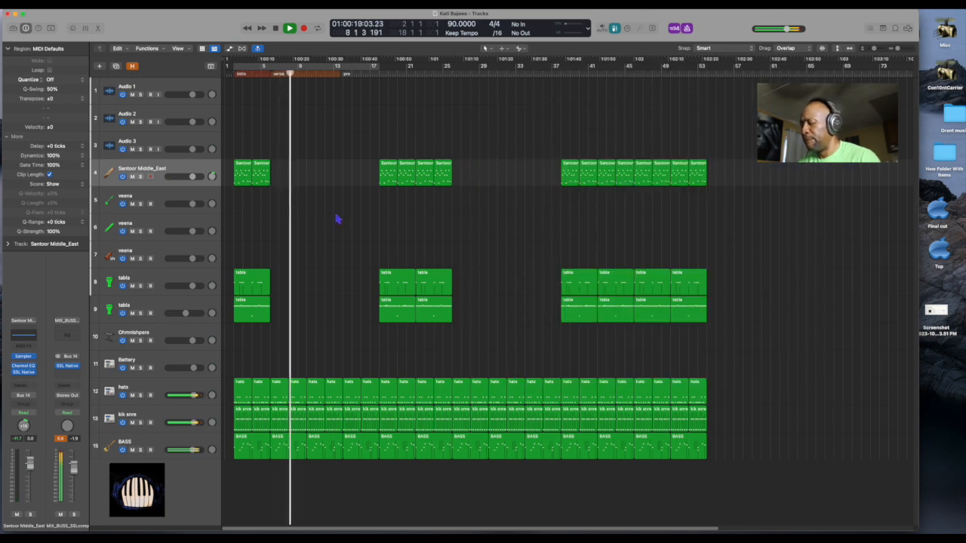
Stop playback, return the playhead to bar 6 and delete the three BASS regions in bars 6 to 18
{"action": "key", "text": "space"}
{"action": "key", "text": "period"}
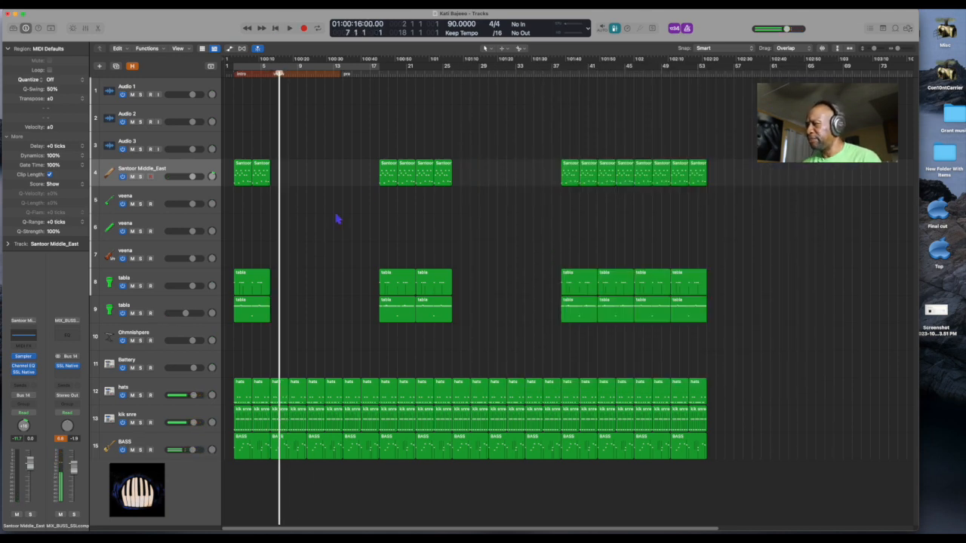
{"action": "key", "text": "comma"}
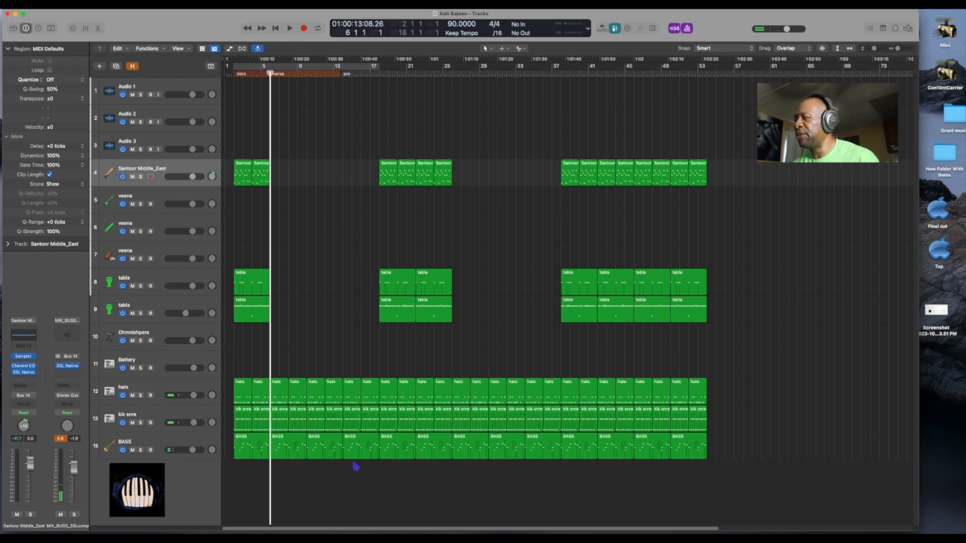
{"action": "left_click_drag", "start_coordinate": [356, 465], "coordinate": [285, 453]}
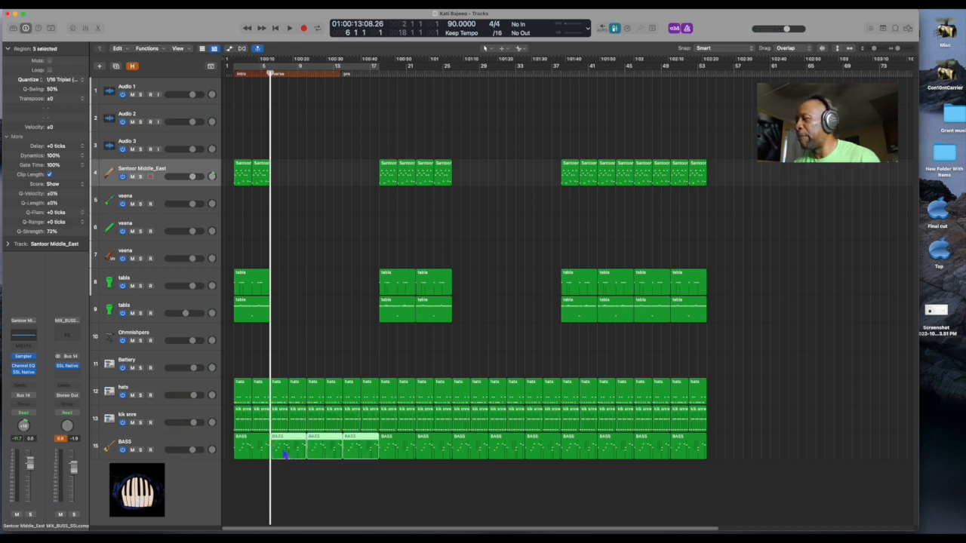
{"action": "key", "text": "Delete"}
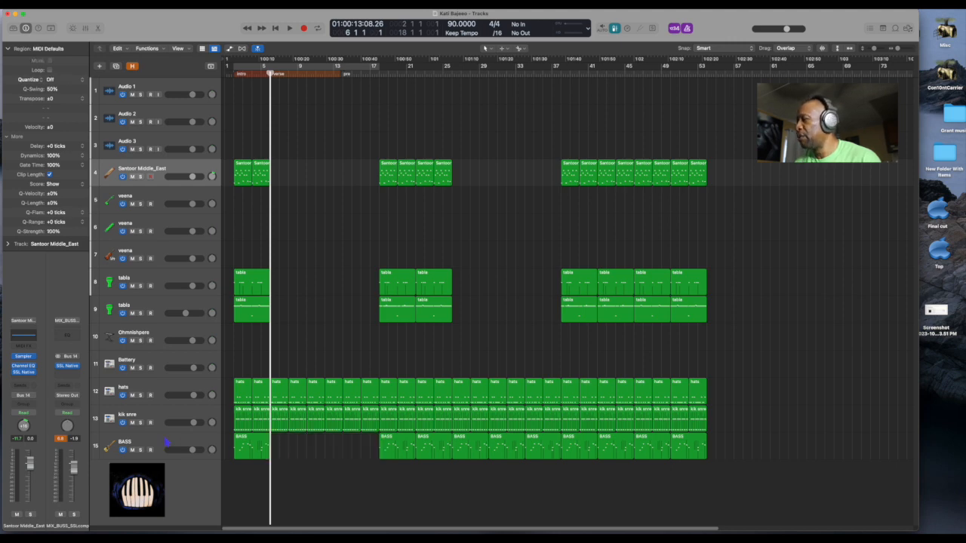
Select the BASS track for playing, and copy the second tabla track's intro region to fill bars 6 to 18
{"action": "left_click", "coordinate": [166, 444]}
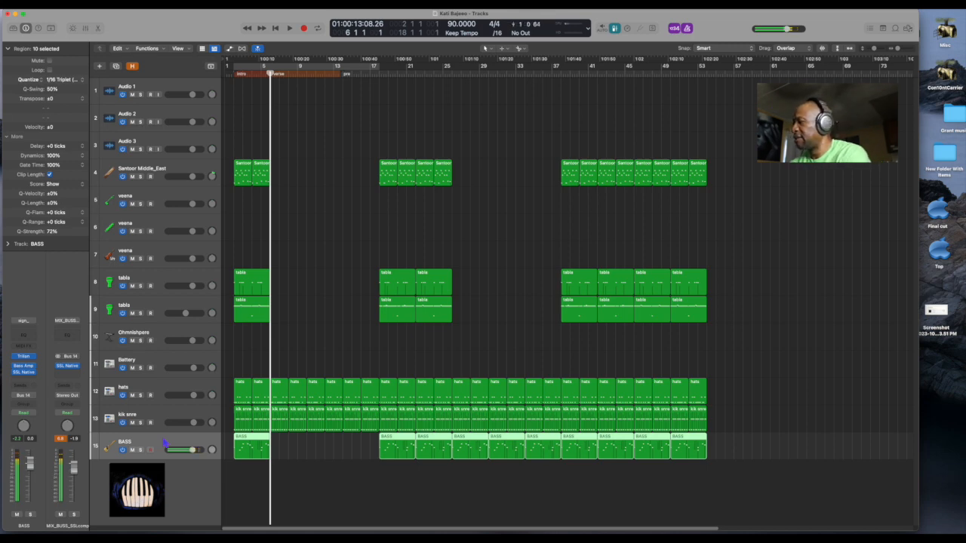
{"action": "key", "text": "comma"}
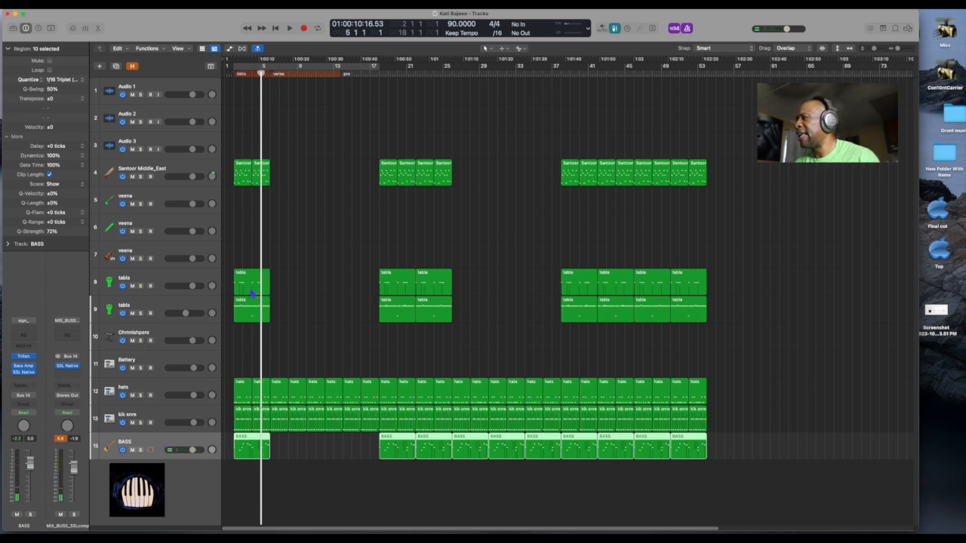
{"action": "left_click_drag", "start_coordinate": [253, 301], "coordinate": [357, 313]}
{"action": "left_click", "coordinate": [287, 319]}
Play a new bass line over the verse and capture the performance as a BASS region in bars 6 to 10
{"action": "key", "text": "space"}
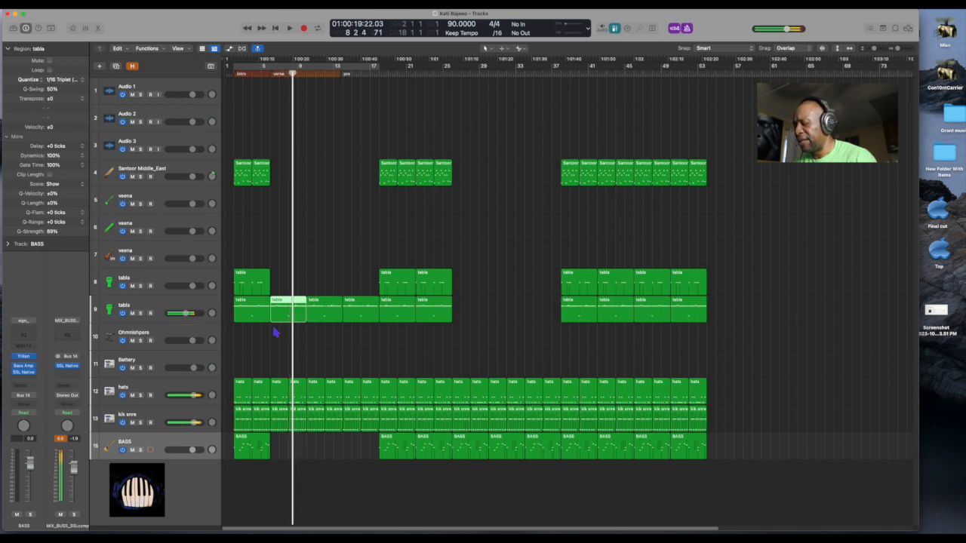
{"action": "key", "text": "space"}
{"action": "key", "text": "comma"}
{"action": "key", "text": "comma"}
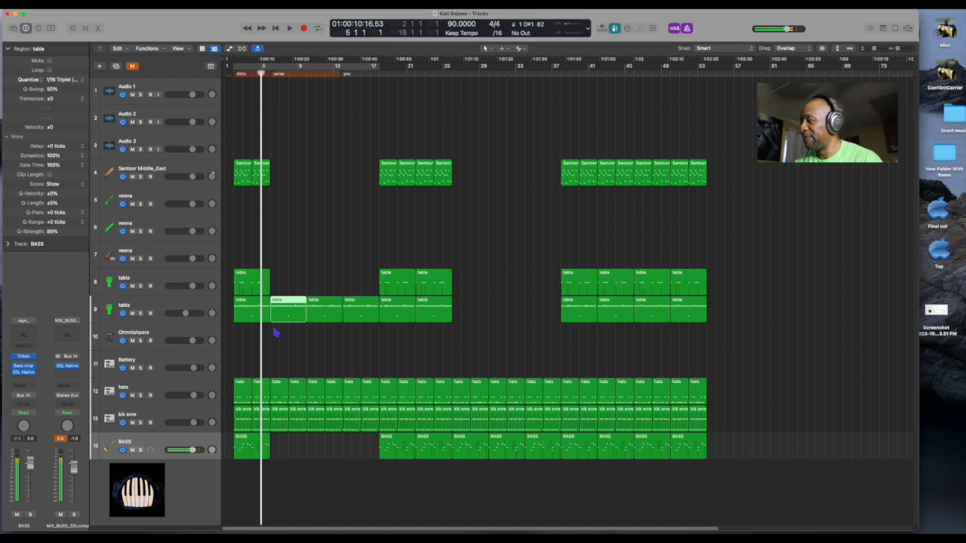
{"action": "key", "text": "space"}
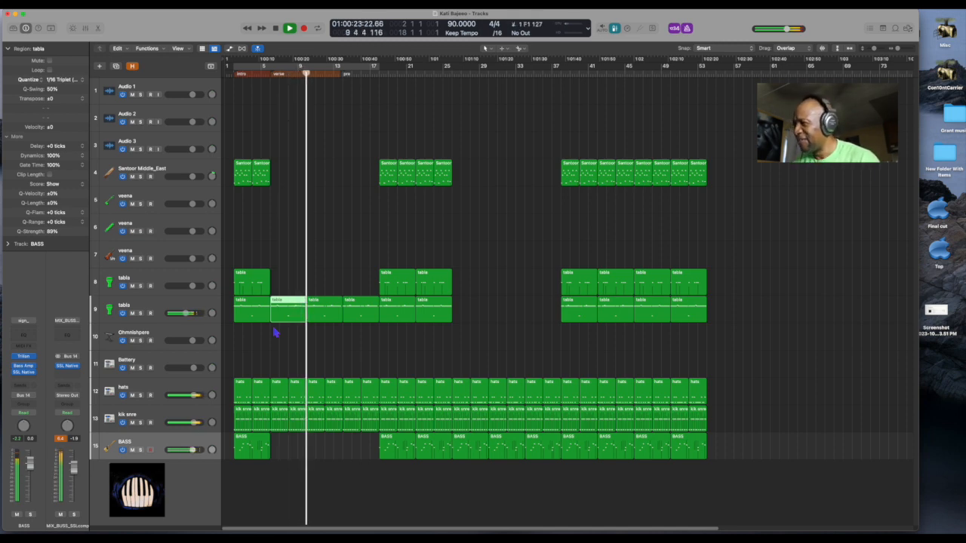
{"action": "key", "text": "space"}
{"action": "key", "text": "super+z"}
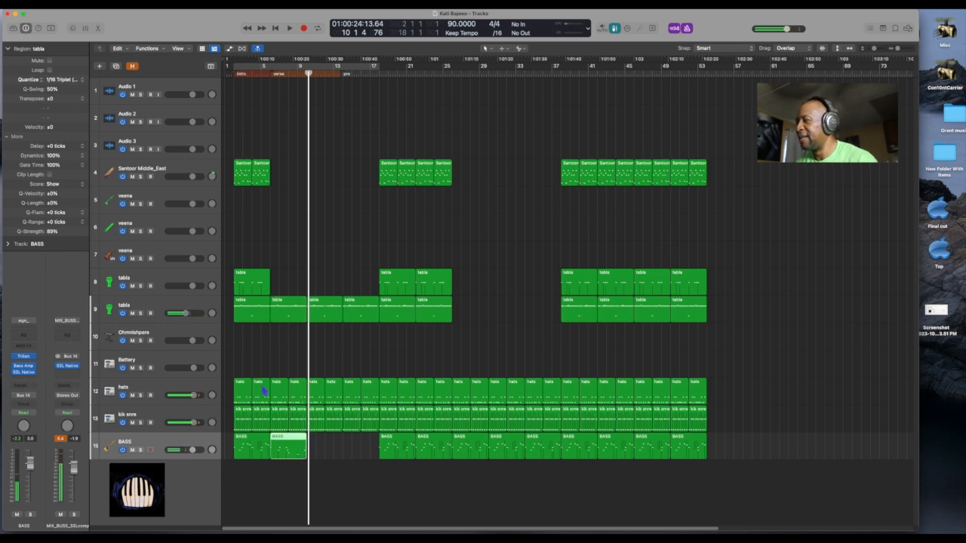
Copy the new BASS verse region to bar 10 and play back the verse
{"action": "left_click_drag", "start_coordinate": [287, 454], "coordinate": [320, 454]}
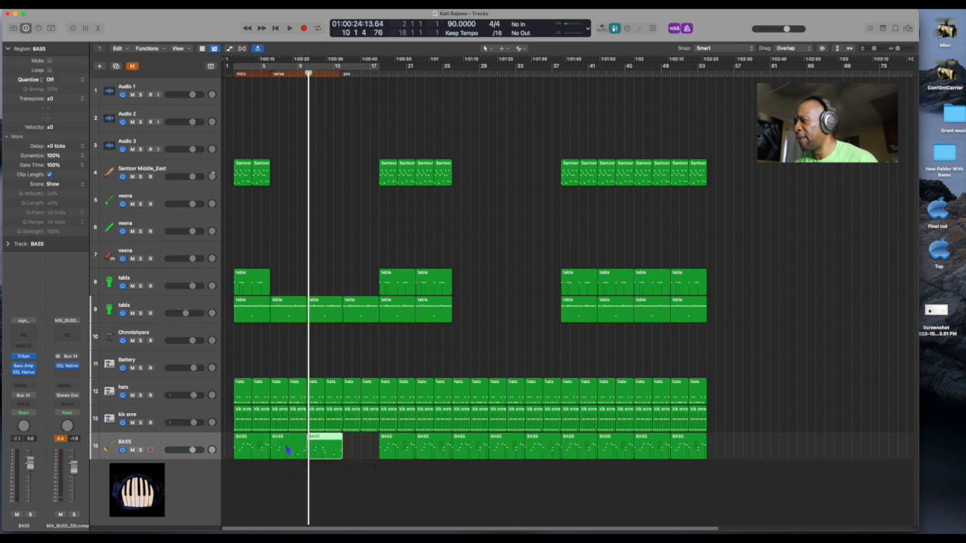
{"action": "key", "text": "shift+space"}
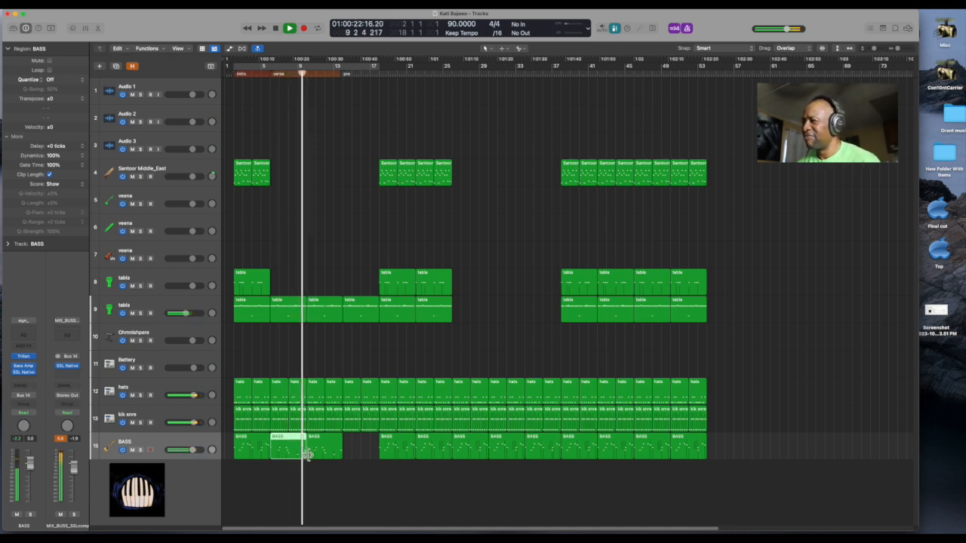
Copy the BASS verse region to bar 14, stop playback and return the playhead to bar 6
{"action": "left_click_drag", "start_coordinate": [321, 455], "coordinate": [358, 454]}
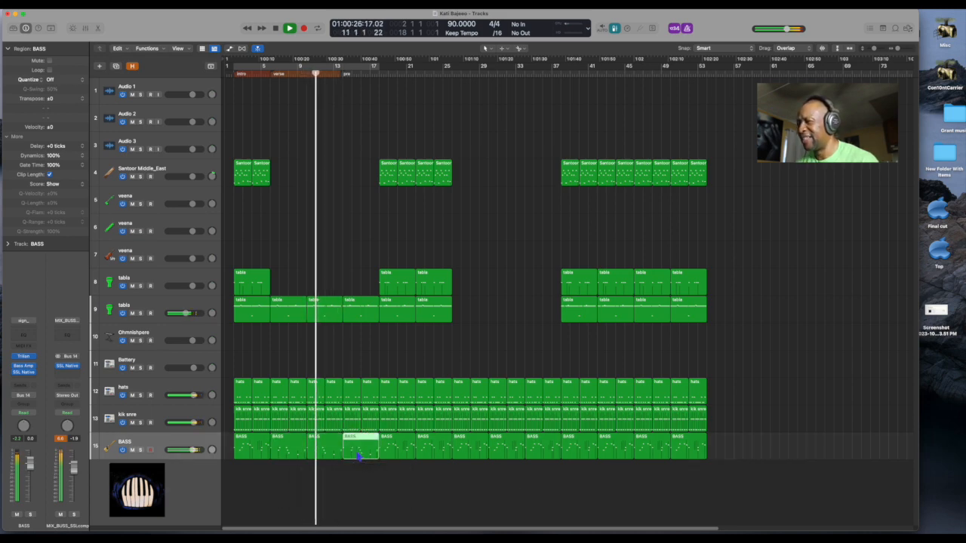
{"action": "key", "text": "space"}
{"action": "key", "text": "comma"}
{"action": "key", "text": "comma"}
{"action": "key", "text": "comma"}
{"action": "key", "text": "comma"}
{"action": "key", "text": "comma"}
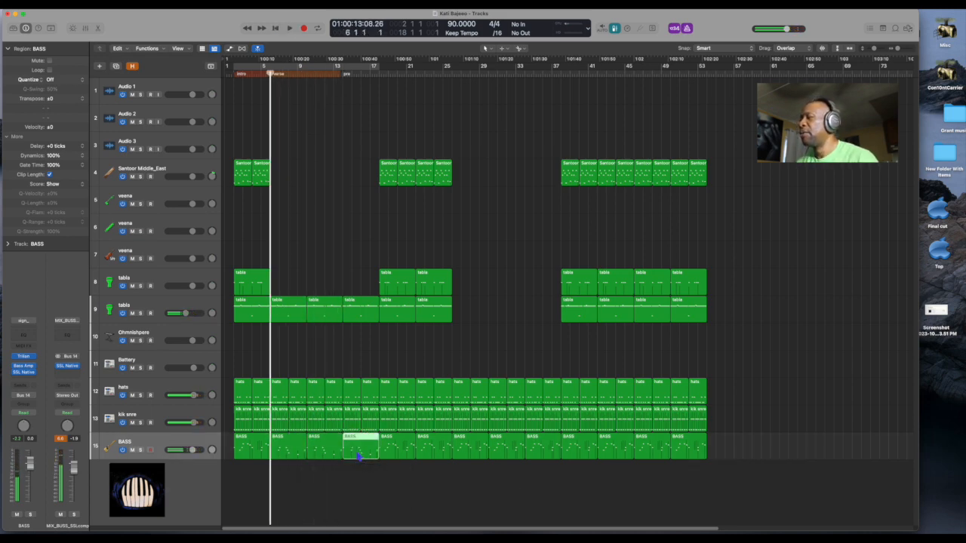
Select the Ohmnishpere track, open its Omnisphere instrument and move the plug-in window clear of the verse regions
{"action": "left_click", "coordinate": [186, 168]}
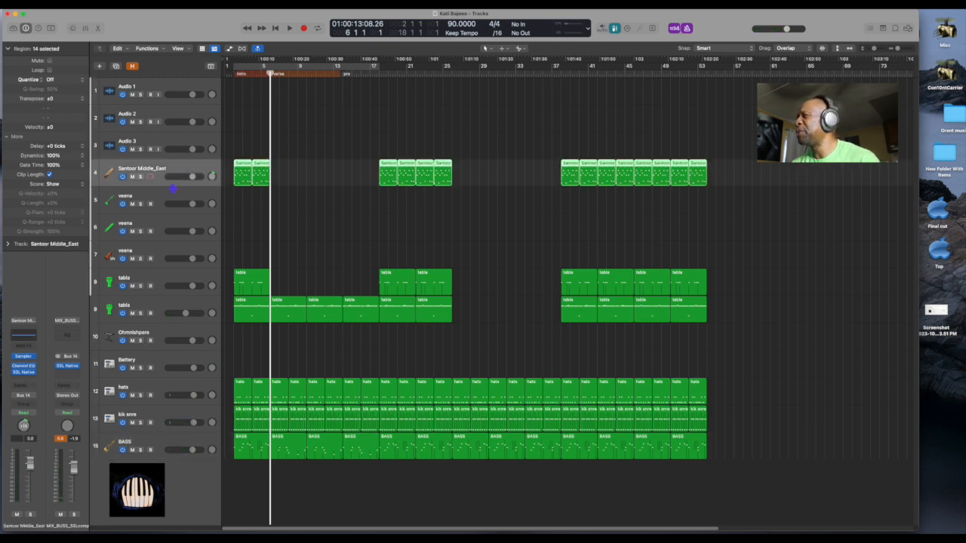
{"action": "left_click", "coordinate": [166, 338]}
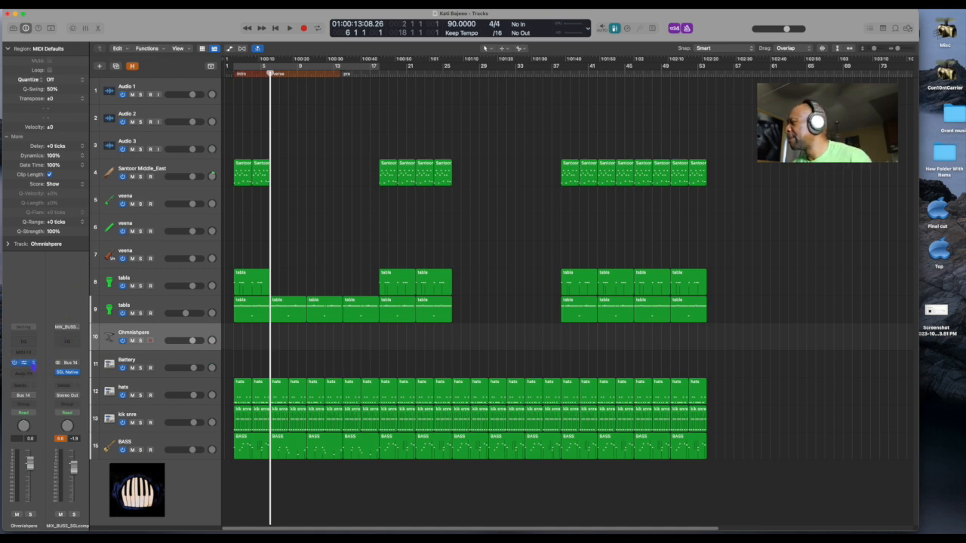
{"action": "left_click", "coordinate": [22, 364]}
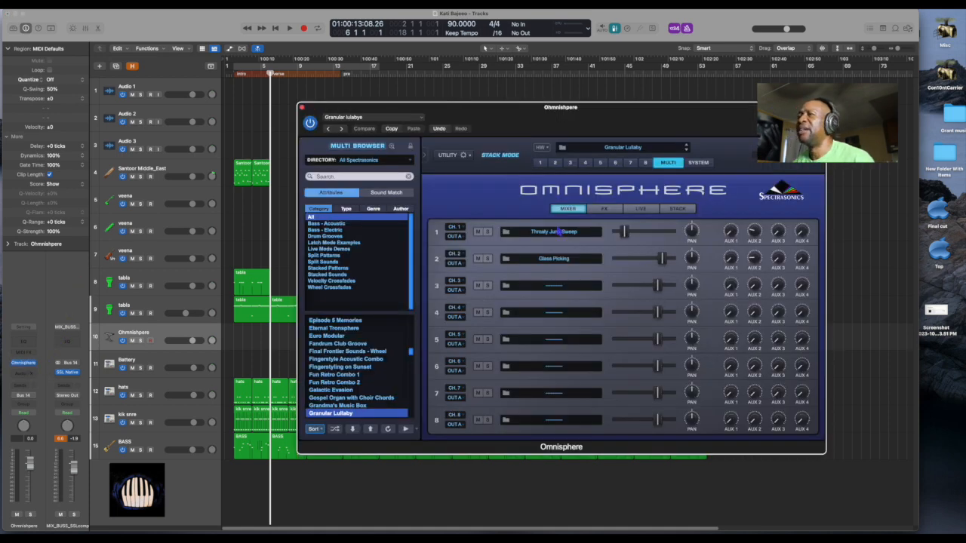
{"action": "left_click_drag", "start_coordinate": [588, 114], "coordinate": [526, 43]}
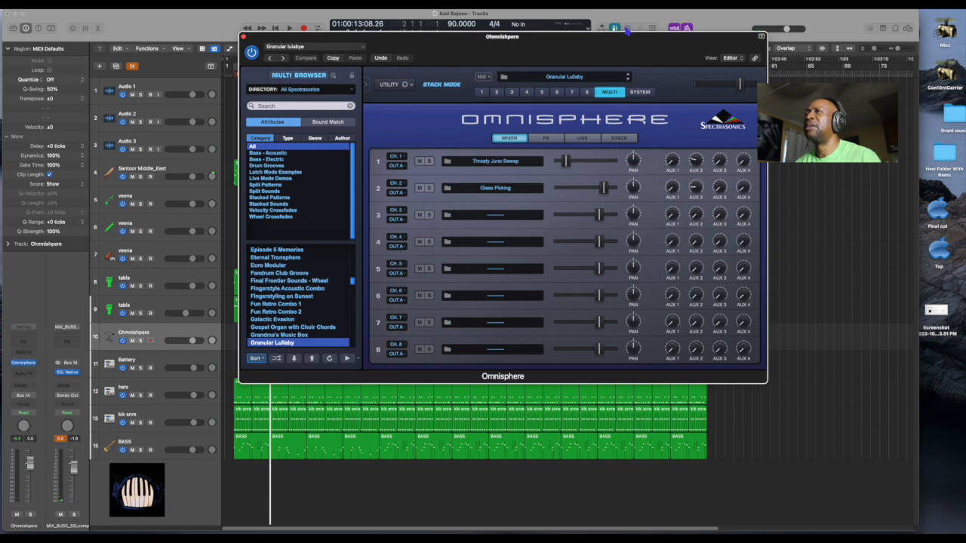
{"action": "left_click_drag", "start_coordinate": [497, 50], "coordinate": [626, 44]}
Play an Omnisphere melody over the verse, capture it as a region in bars 6 to 10 and play it back
{"action": "key", "text": "space"}
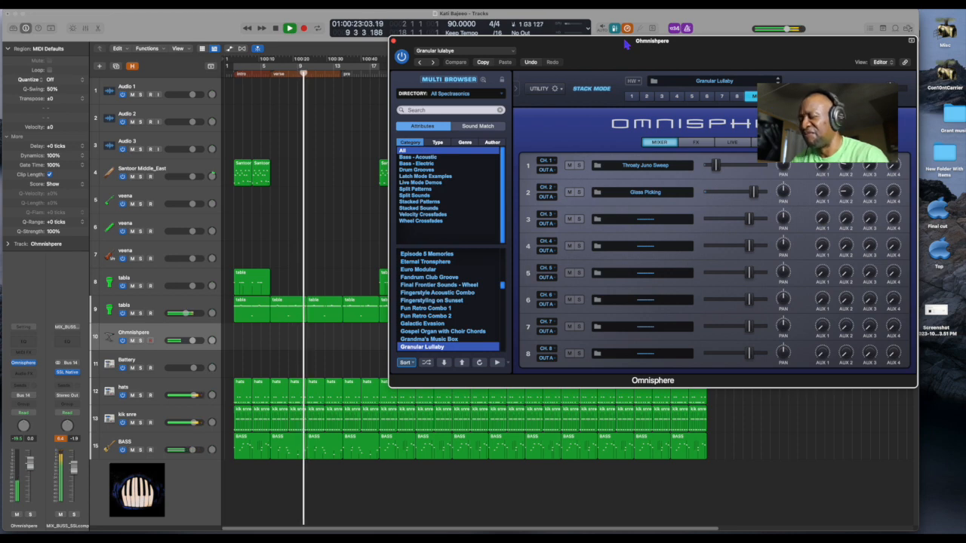
{"action": "key", "text": "shift+r"}
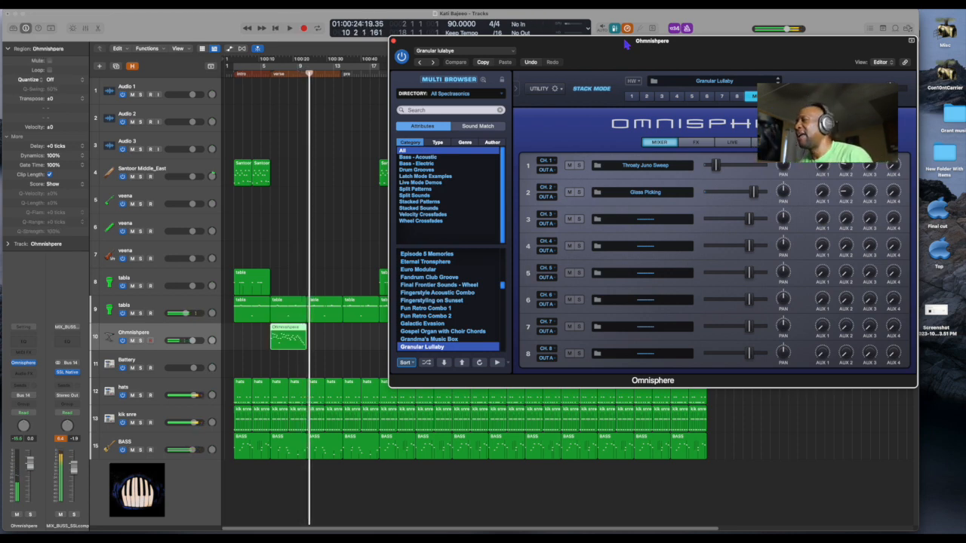
{"action": "key", "text": "space"}
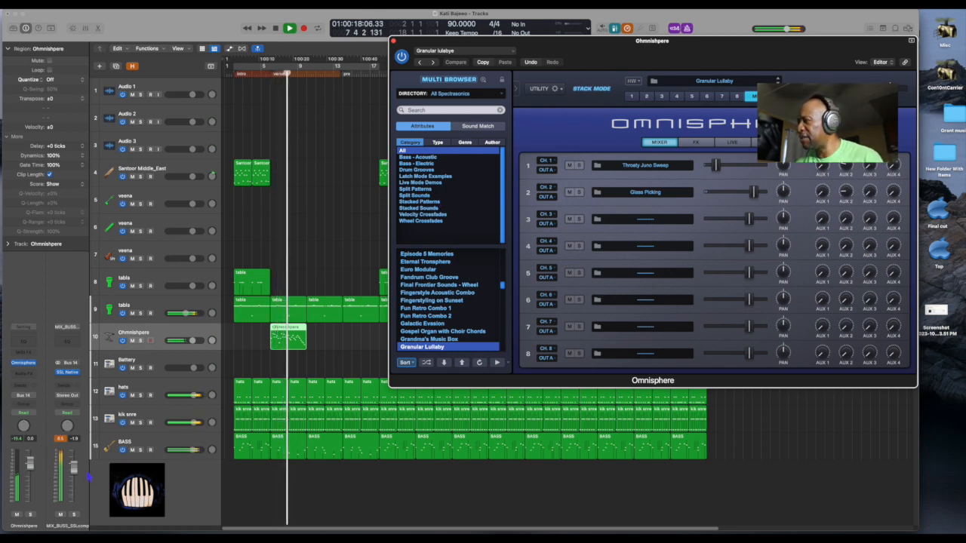
Lower the Ohmnishpere track's volume slightly and copy its verse region to bar 10
{"action": "left_click_drag", "start_coordinate": [30, 466], "coordinate": [31, 468]}
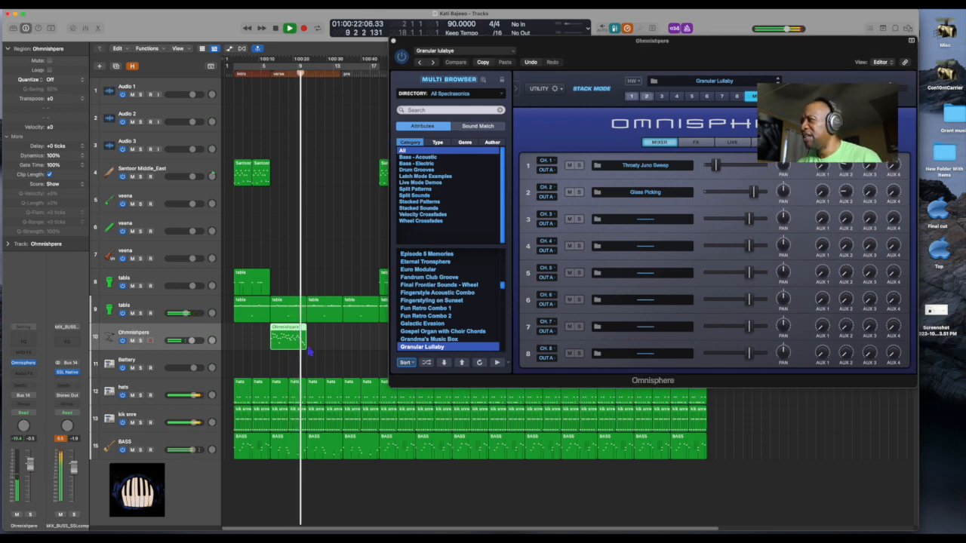
{"action": "left_click_drag", "start_coordinate": [295, 343], "coordinate": [330, 348]}
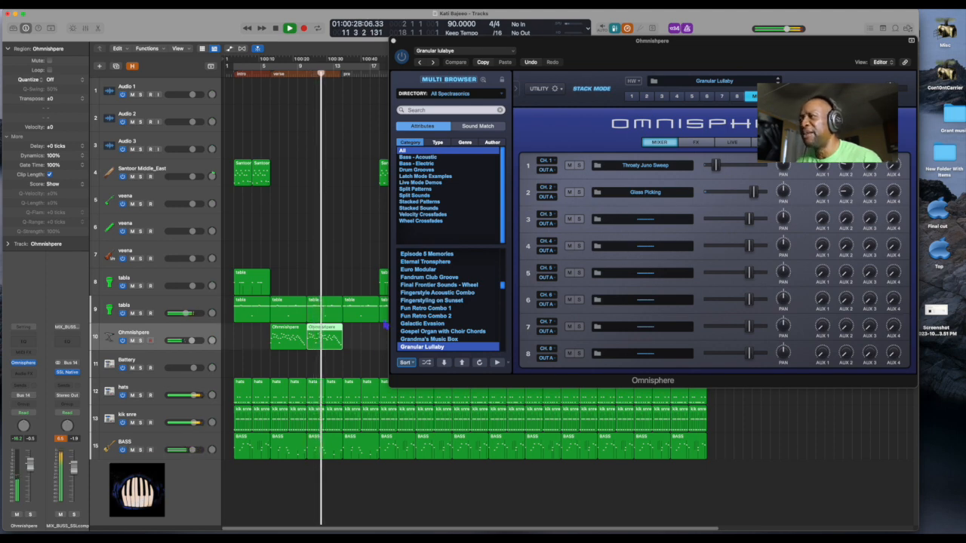
{"action": "left_click_drag", "start_coordinate": [569, 55], "coordinate": [608, 51]}
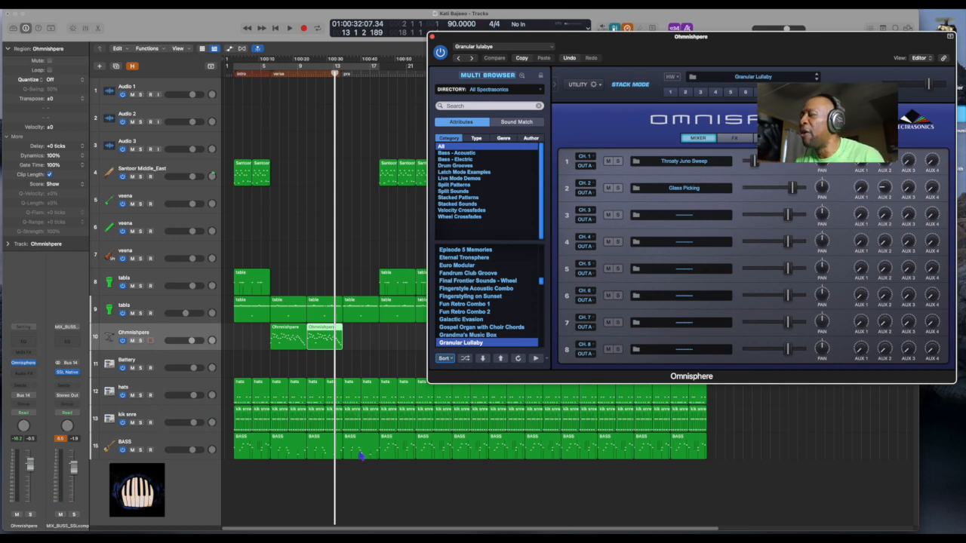
Delete the BASS region in bars 14 to 18 and select the BASS track
{"action": "left_click", "coordinate": [361, 453]}
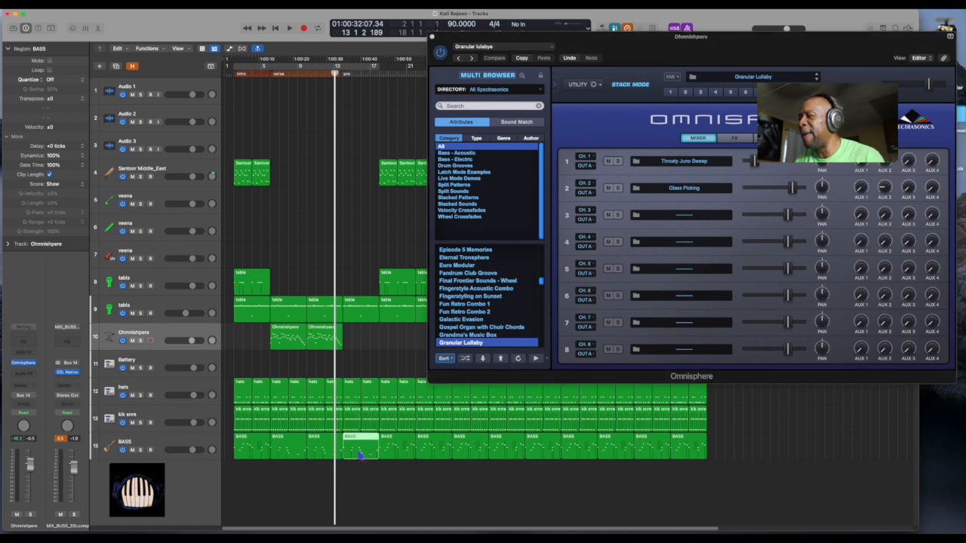
{"action": "key", "text": "Delete"}
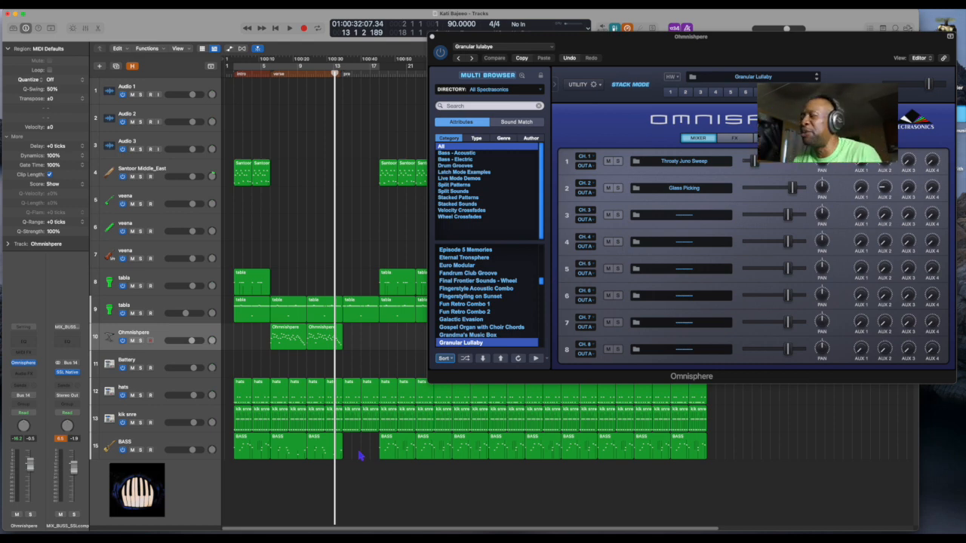
{"action": "left_click", "coordinate": [171, 443]}
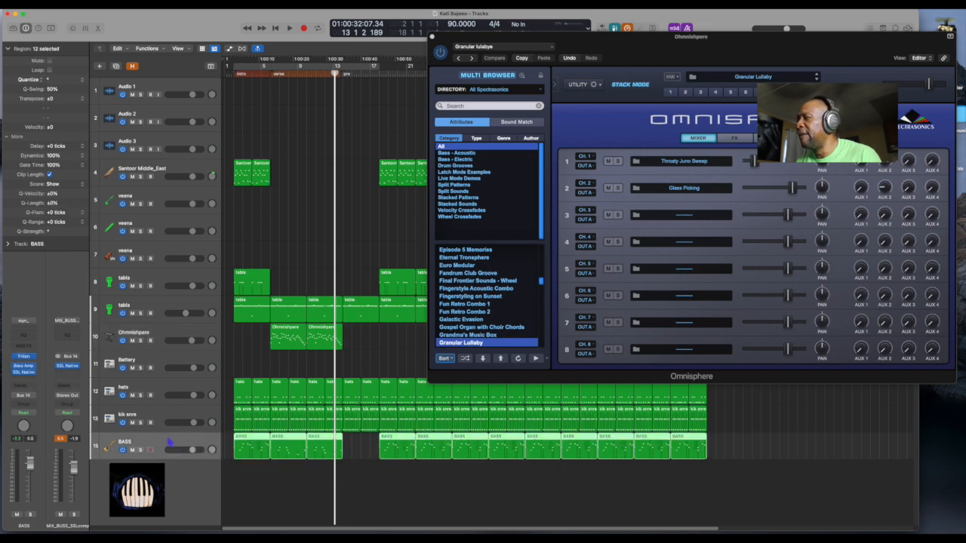
Play a different melody on the Ohmnishpere track over the pre section and capture it as a region in bars 14 to 18
{"action": "left_click", "coordinate": [166, 340]}
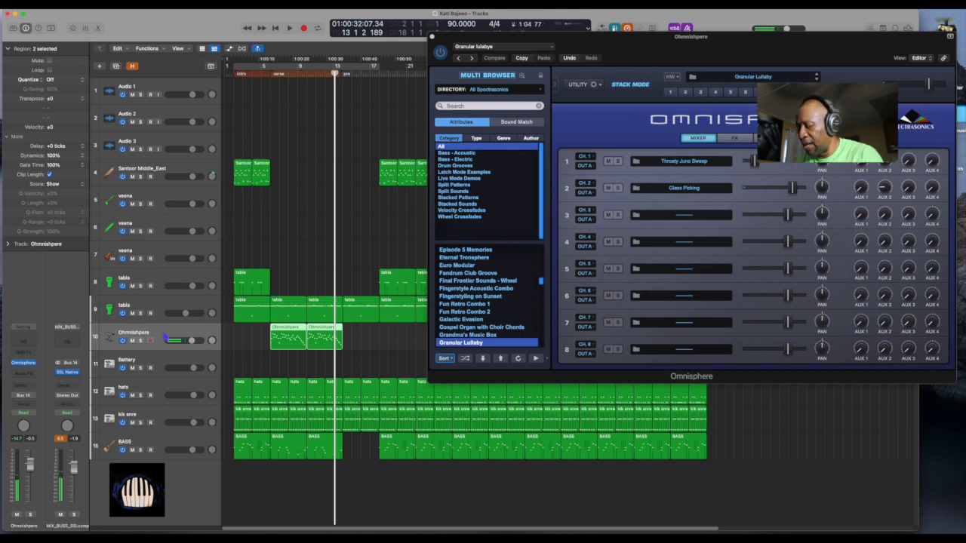
{"action": "key", "text": "comma"}
{"action": "key", "text": "space"}
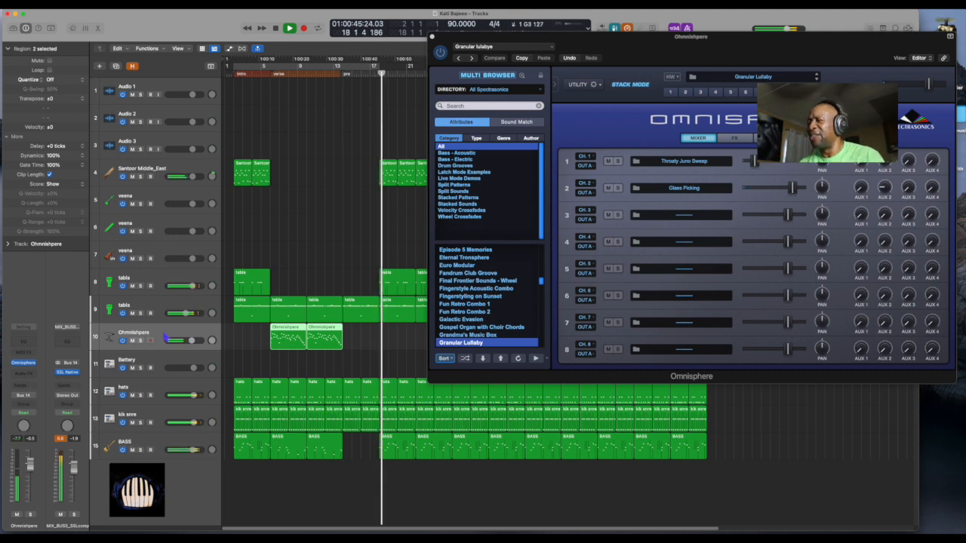
{"action": "key", "text": "space"}
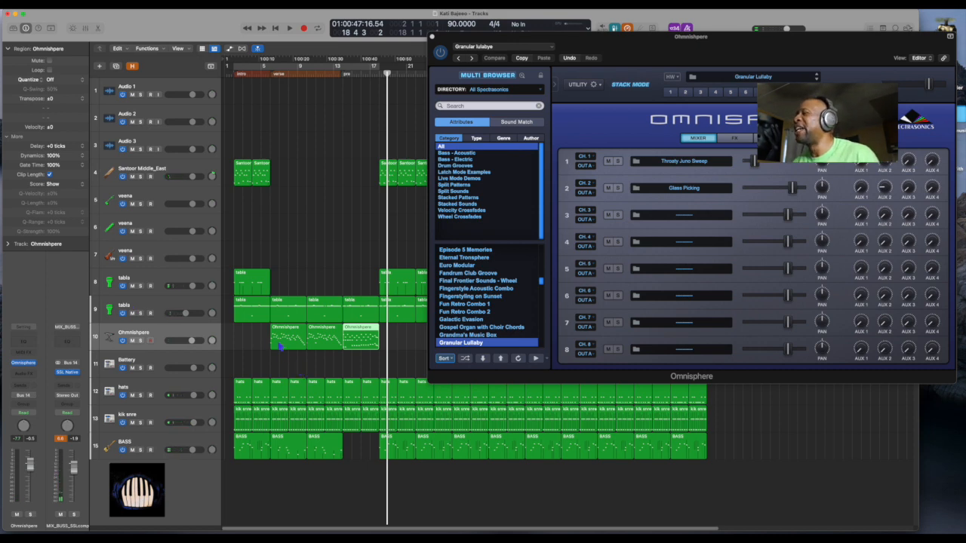
Play a Battery percussion part over the verse from bar 6 and capture it as a region in bars 6 to 10
{"action": "left_click", "coordinate": [148, 357]}
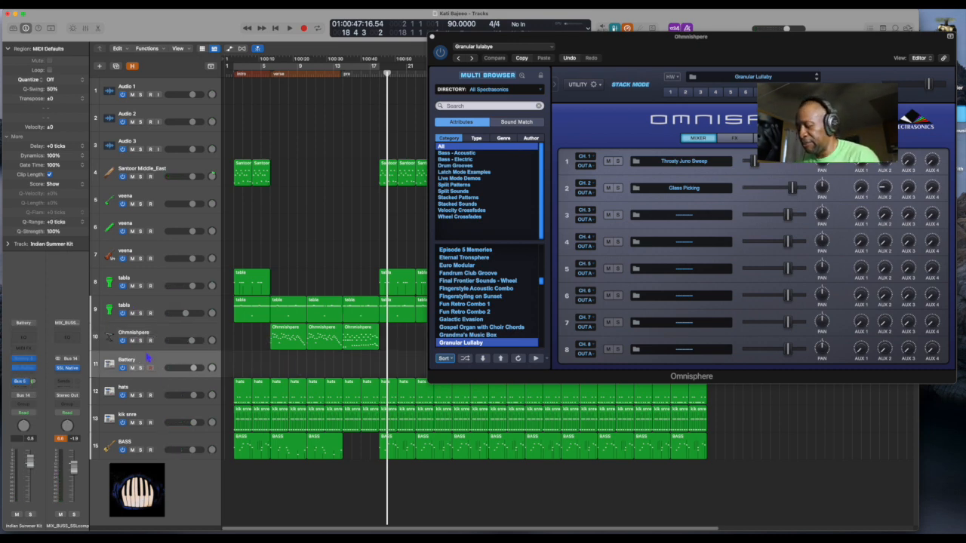
{"action": "key", "text": "comma"}
{"action": "key", "text": "comma"}
{"action": "key", "text": "comma"}
{"action": "key", "text": "comma"}
{"action": "key", "text": "comma"}
{"action": "key", "text": "comma"}
{"action": "key", "text": "comma"}
{"action": "key", "text": "comma"}
{"action": "key", "text": "comma"}
{"action": "key", "text": "comma"}
{"action": "key", "text": "comma"}
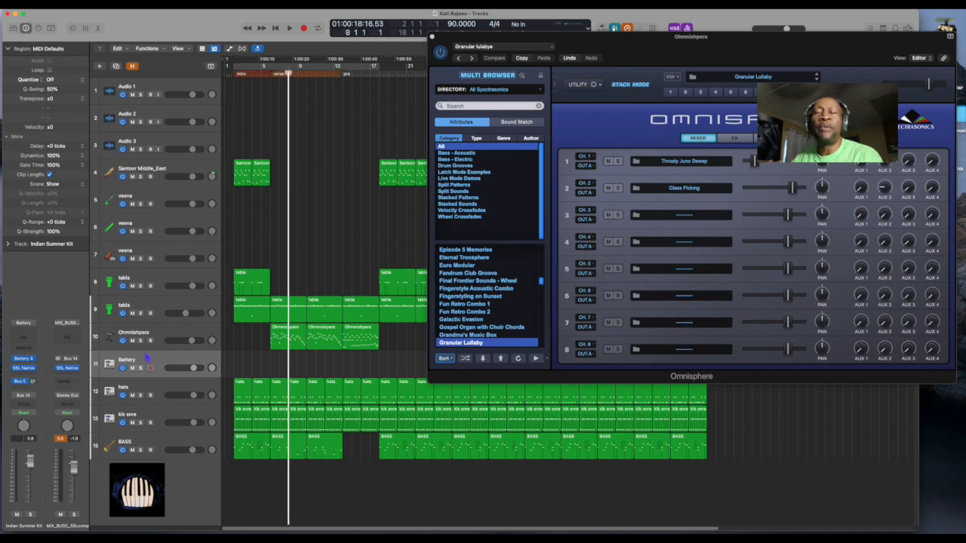
{"action": "key", "text": "comma"}
{"action": "key", "text": "comma"}
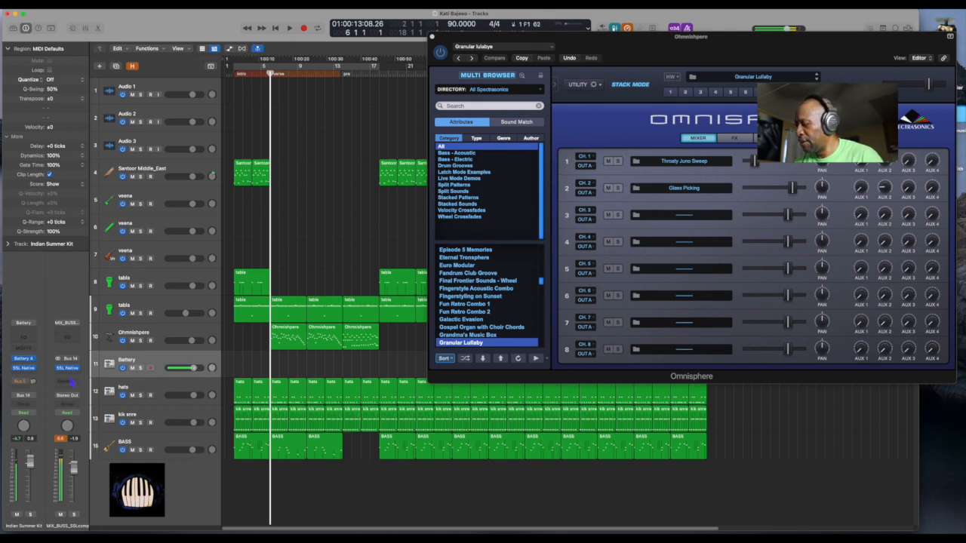
{"action": "key", "text": "space"}
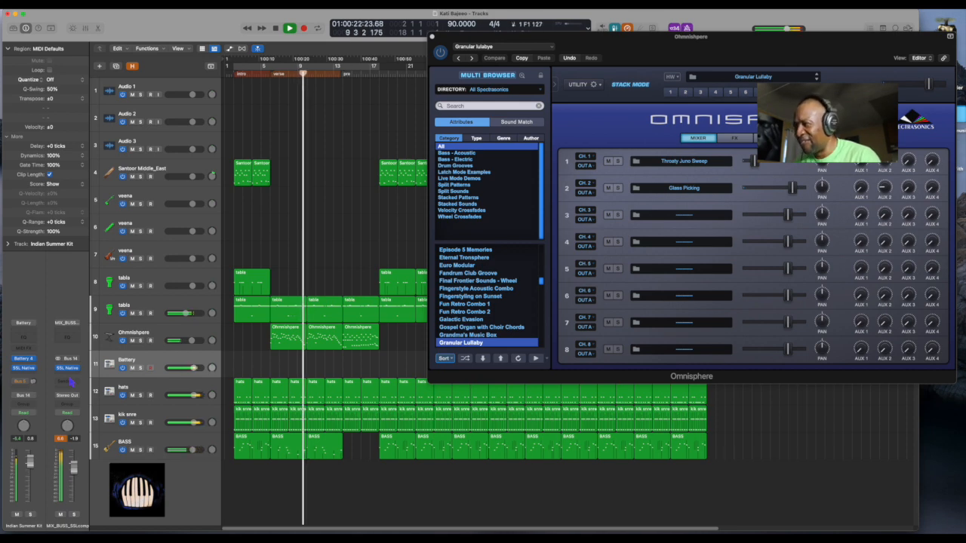
{"action": "key", "text": "space"}
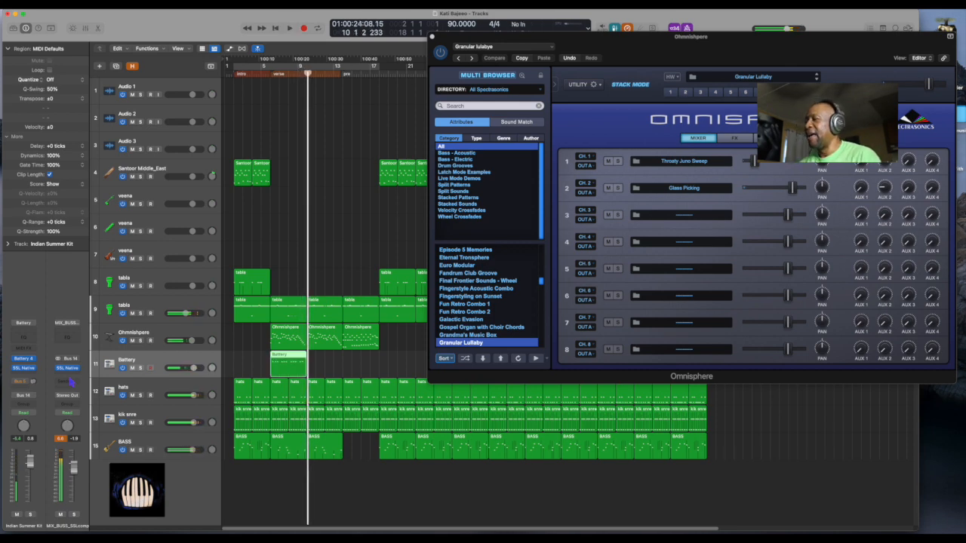
Play back the Battery verse region, quantize it to 1/16 Note and copy it to bar 10
{"action": "key", "text": "space"}
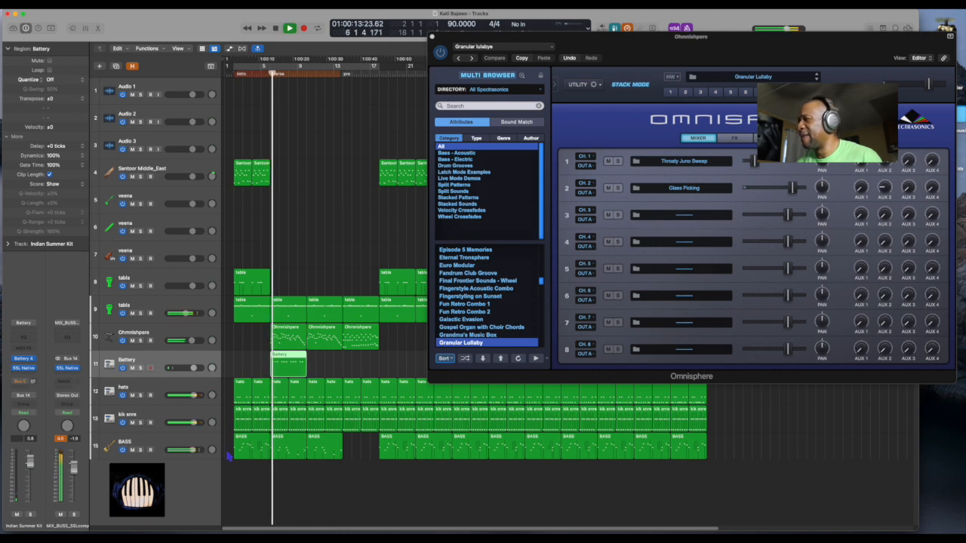
{"action": "key", "text": "space"}
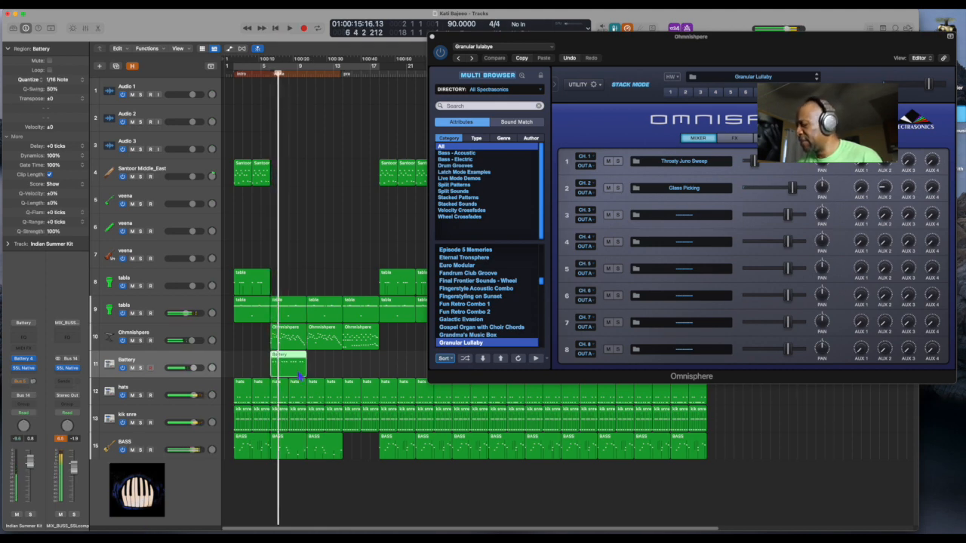
{"action": "key", "text": "q"}
{"action": "key", "text": "space"}
{"action": "left_click_drag", "start_coordinate": [300, 376], "coordinate": [332, 376]}
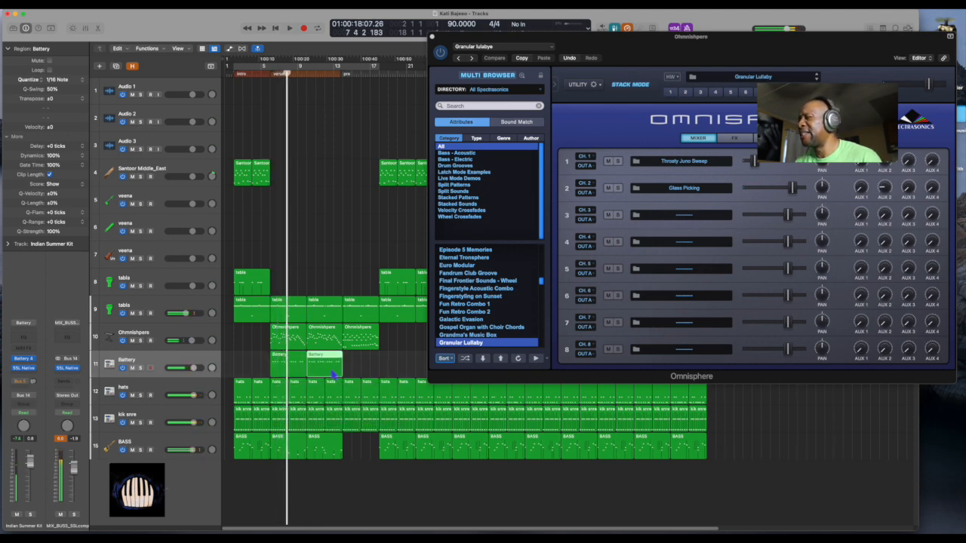
Delete both Battery regions in bars 6 to 14 and try out another Battery part over the verse
{"action": "key", "text": "Delete"}
{"action": "left_click", "coordinate": [289, 369]}
{"action": "key", "text": "Delete"}
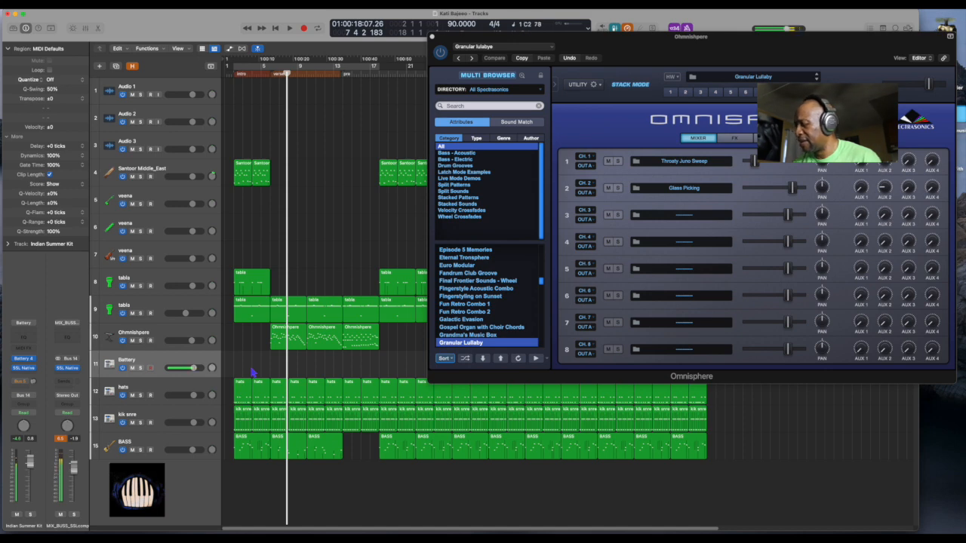
{"action": "key", "text": "space"}
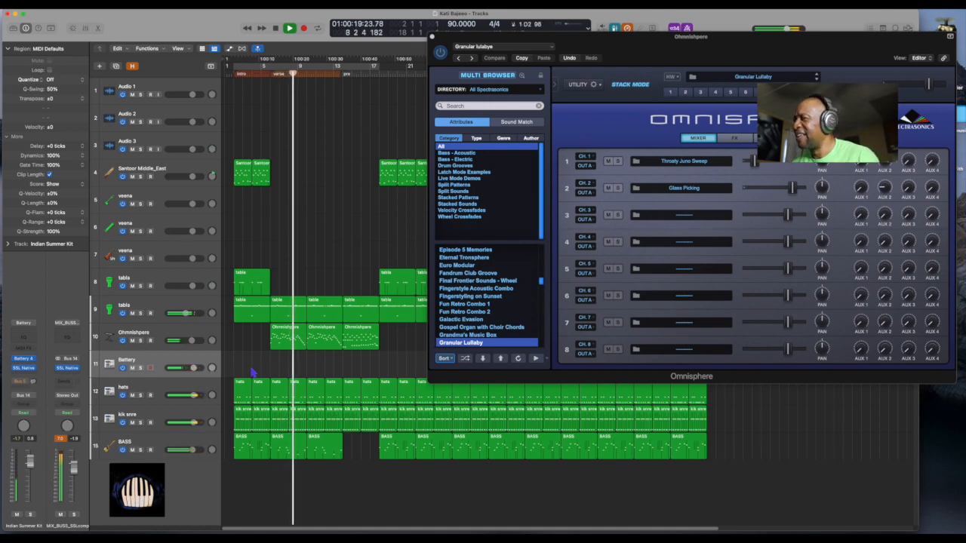
{"action": "key", "text": "space"}
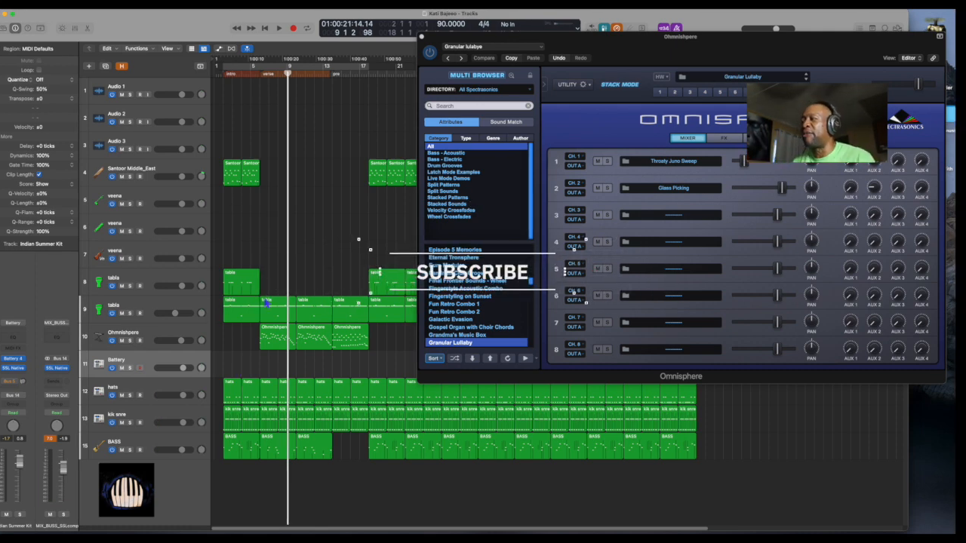
Close the Omnisphere window and copy the three Ohmnishpere regions from bars 6 to 18 to bars 26 to 38
{"action": "left_click", "coordinate": [422, 36]}
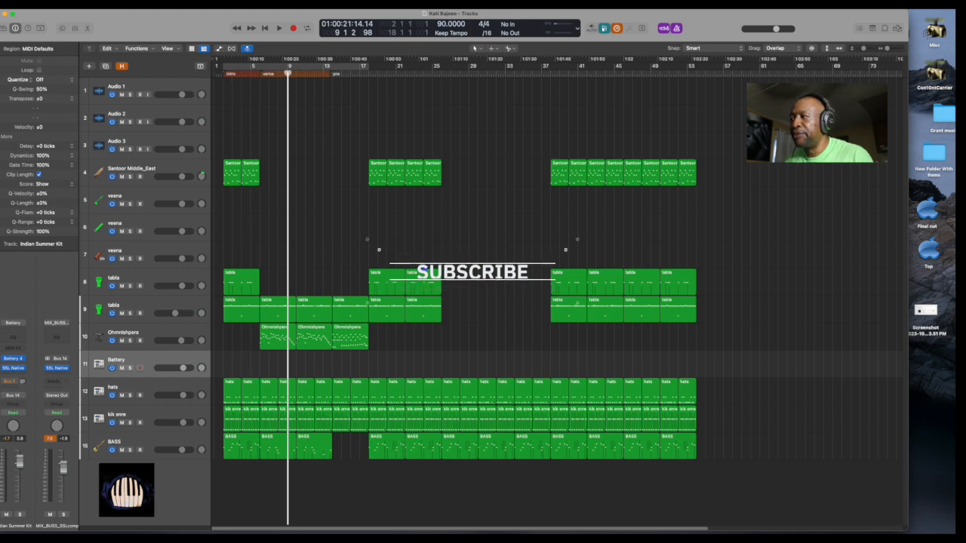
{"action": "left_click_drag", "start_coordinate": [343, 361], "coordinate": [466, 343]}
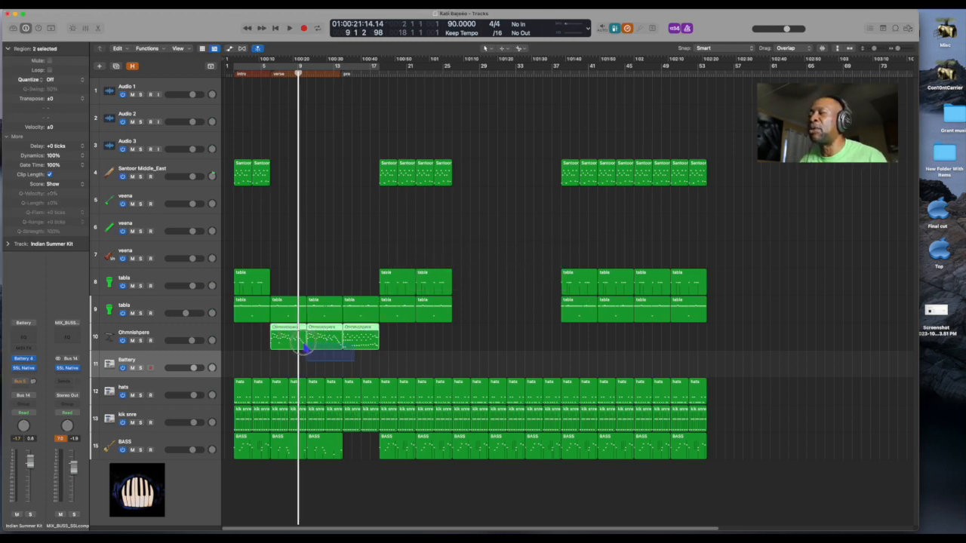
{"action": "left_click", "coordinate": [290, 342]}
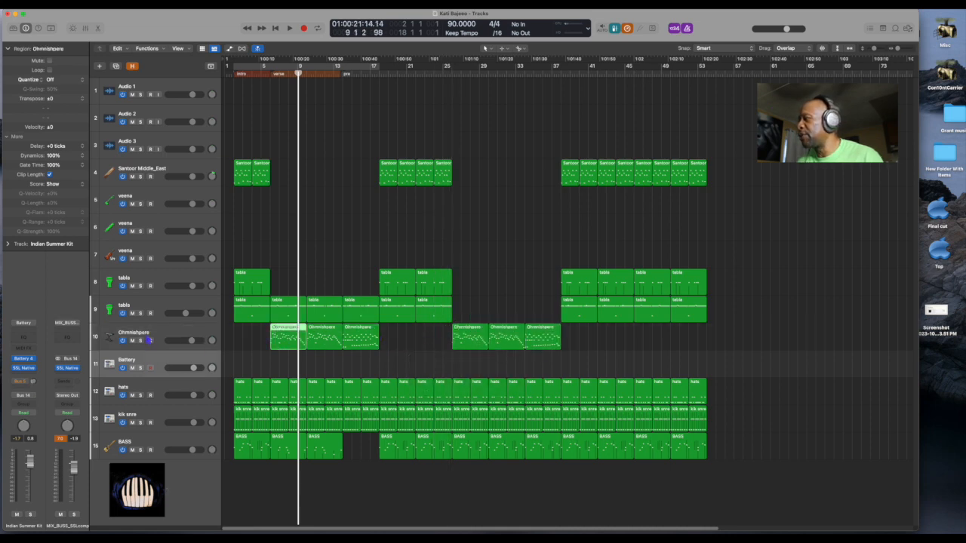
Rename the Ohmnishpere track and its six regions to bellz, and play back the start of the verse
{"action": "double_click", "coordinate": [148, 333]}
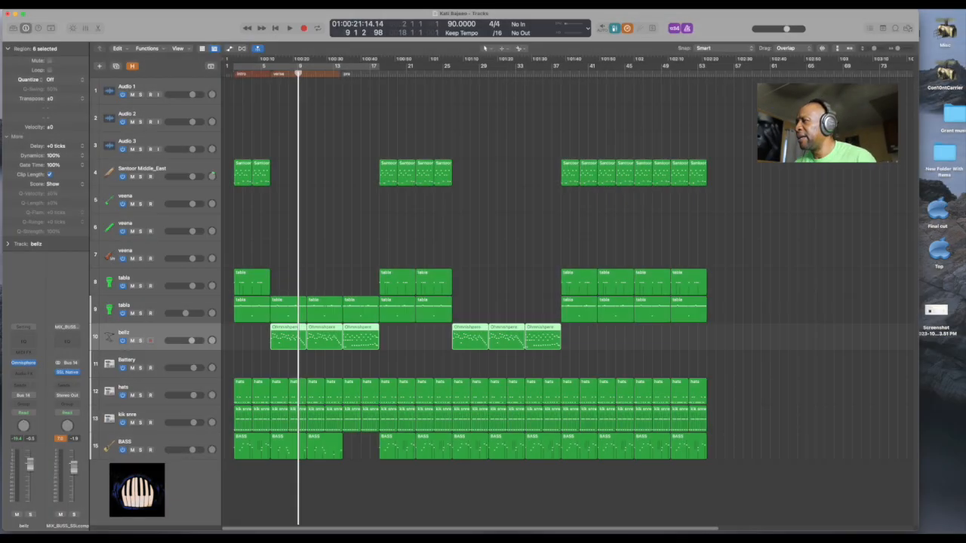
{"action": "key", "text": "space"}
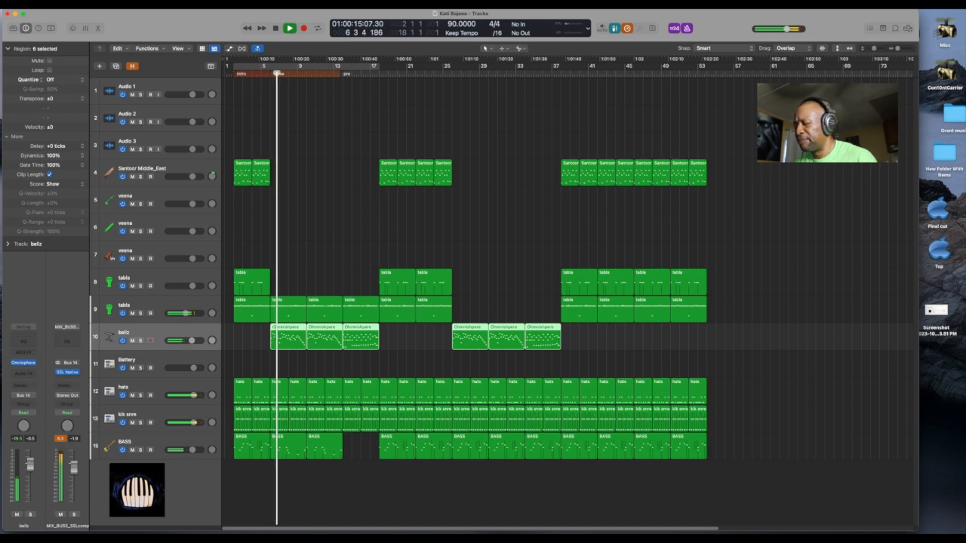
{"action": "key", "text": "space"}
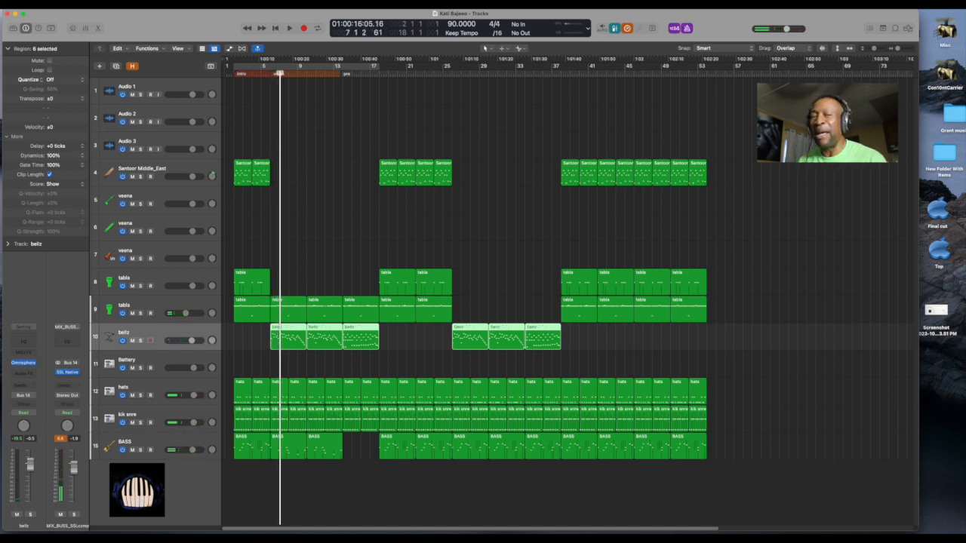
Move the playhead forward to bar 18, at the end of the pre section
{"action": "key", "text": "period"}
{"action": "key", "text": "period"}
{"action": "key", "text": "period"}
{"action": "key", "text": "period"}
{"action": "key", "text": "period"}
{"action": "key", "text": "period"}
{"action": "key", "text": "period"}
{"action": "key", "text": "period"}
{"action": "key", "text": "period"}
{"action": "key", "text": "period"}
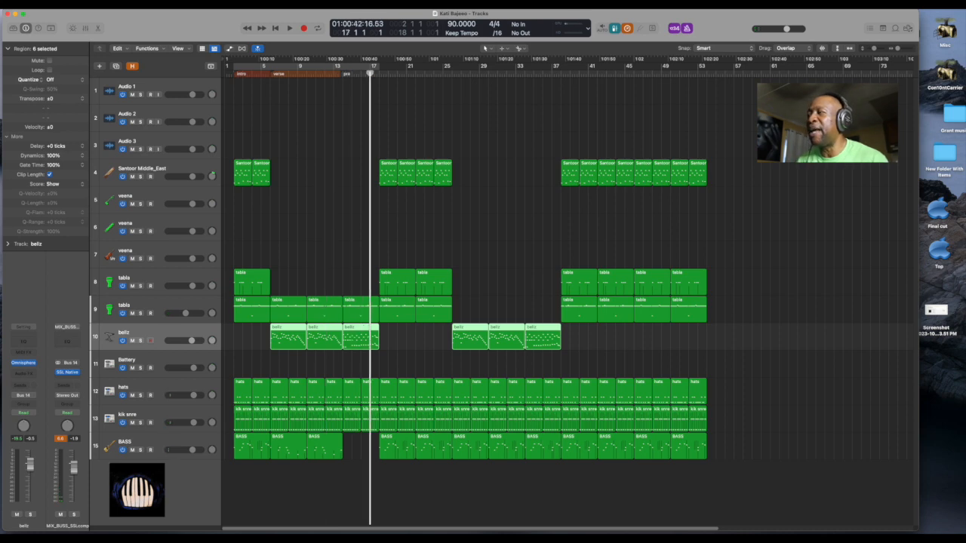
{"action": "key", "text": "period"}
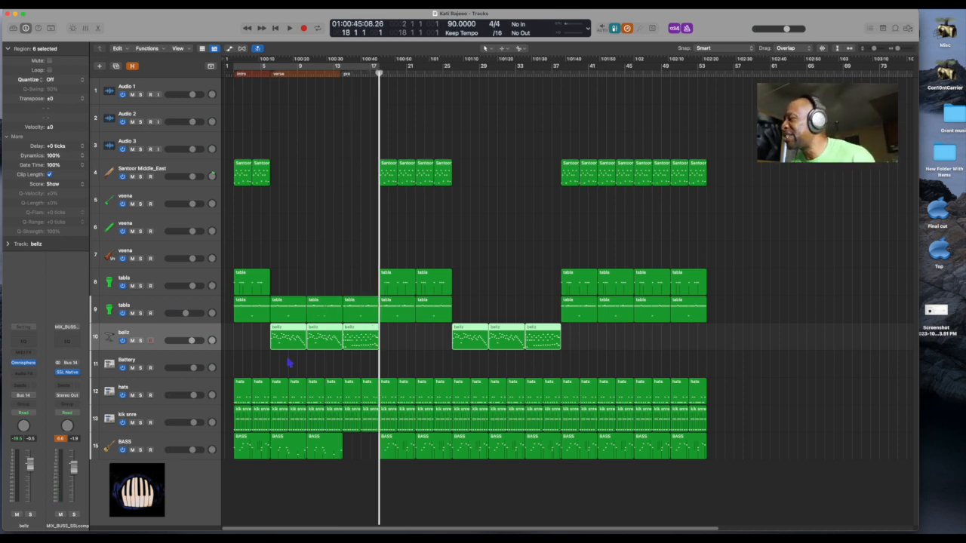
Duplicate the kik snre track, place the empty copy above the original and rename it snre roll
{"action": "left_click", "coordinate": [167, 415]}
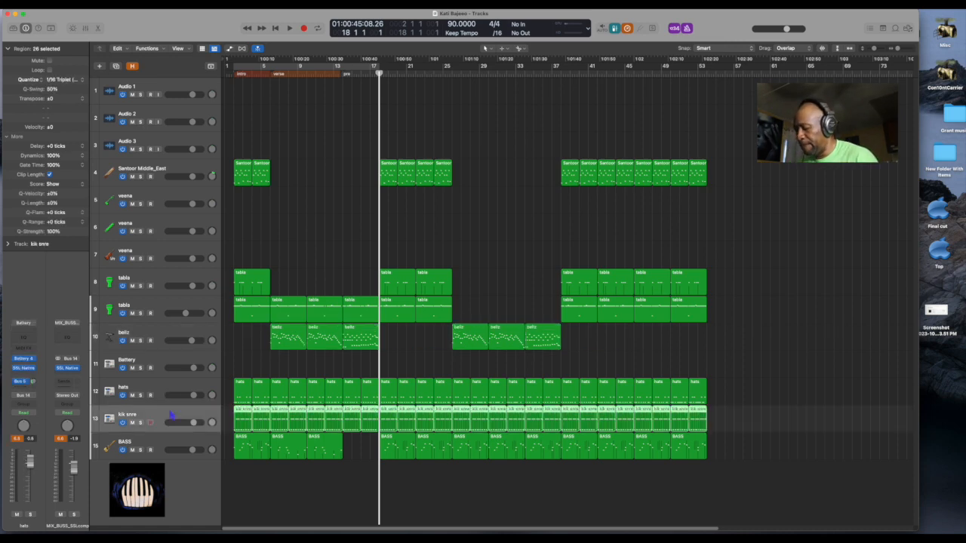
{"action": "key", "text": "super+d"}
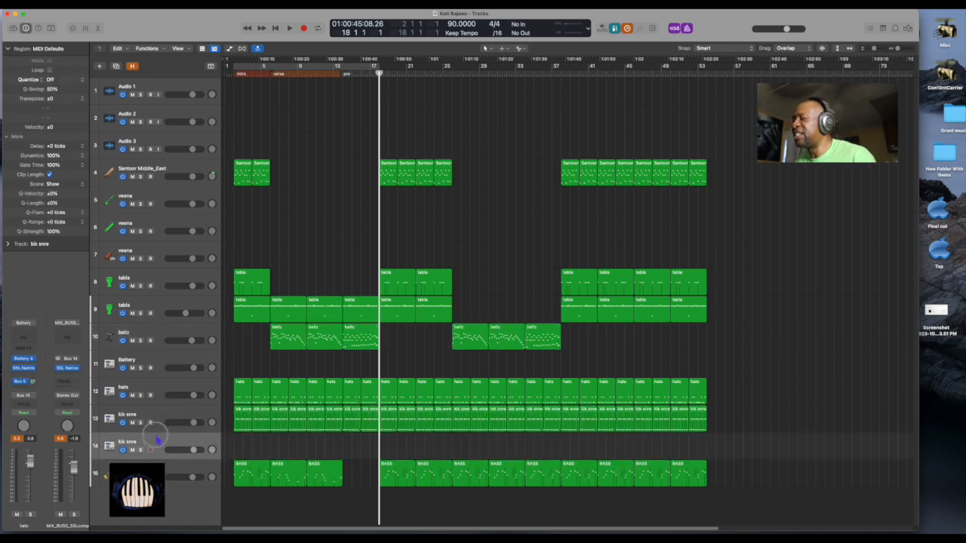
{"action": "left_click_drag", "start_coordinate": [156, 437], "coordinate": [163, 412]}
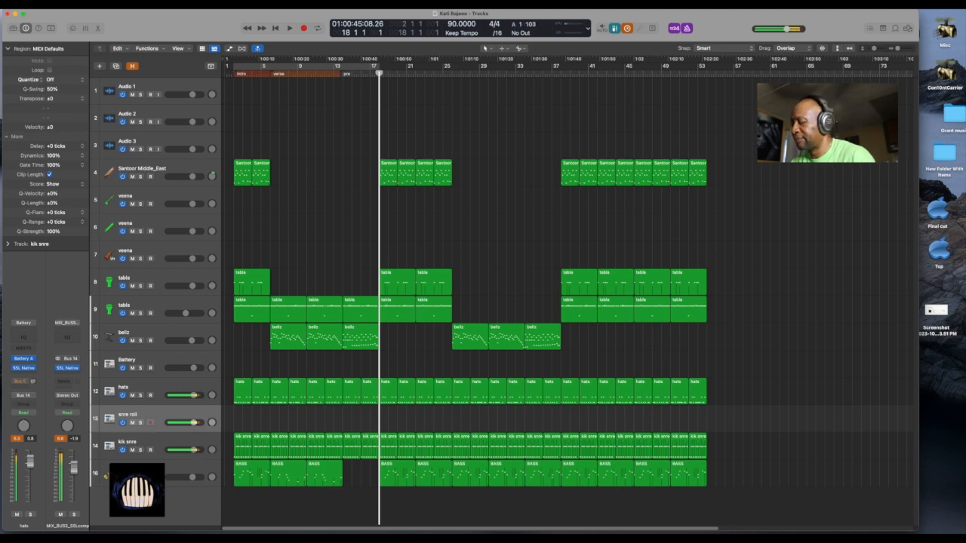
Play a snare roll live leading into the verse, capture it on the snre roll track, quantize it to 1/16 Note and play it back
{"action": "key", "text": "comma"}
{"action": "key", "text": "comma"}
{"action": "key", "text": "comma"}
{"action": "key", "text": "comma"}
{"action": "key", "text": "comma"}
{"action": "key", "text": "comma"}
{"action": "key", "text": "comma"}
{"action": "key", "text": "comma"}
{"action": "key", "text": "comma"}
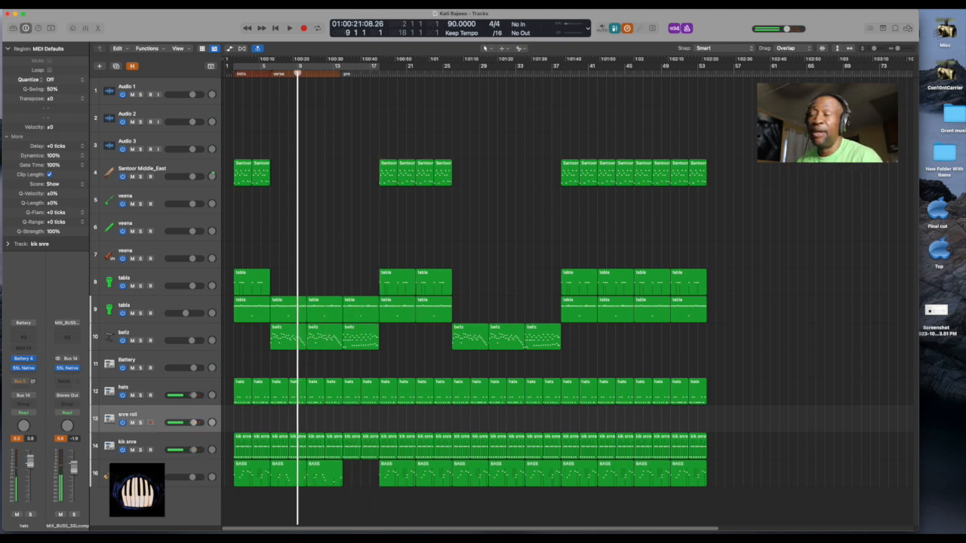
{"action": "key", "text": "comma"}
{"action": "key", "text": "comma"}
{"action": "key", "text": "comma"}
{"action": "key", "text": "comma"}
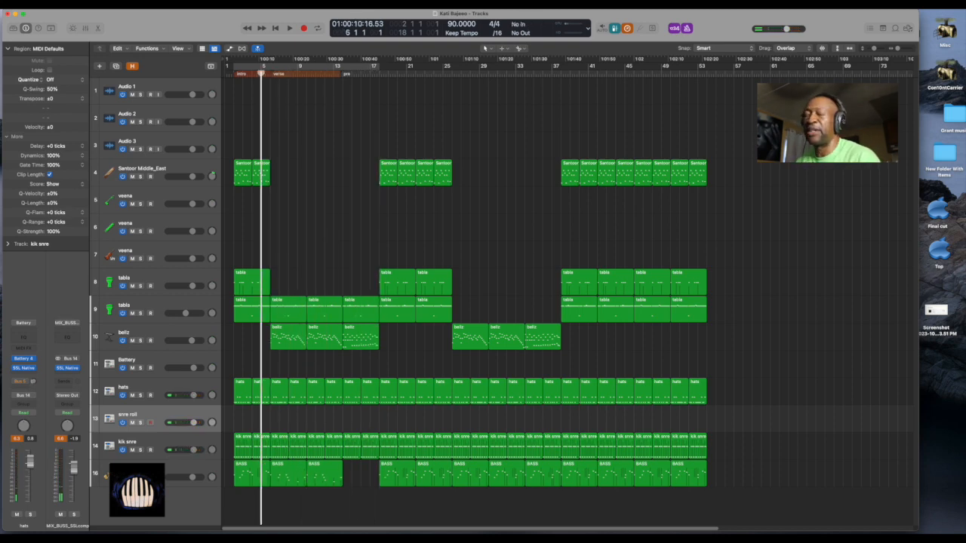
{"action": "key", "text": "space"}
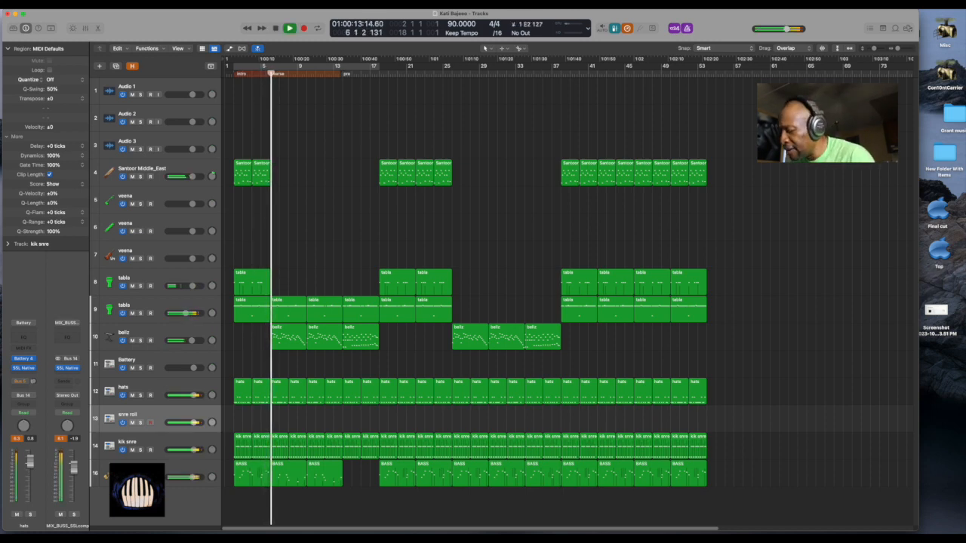
{"action": "key", "text": "shift+r"}
{"action": "key", "text": "space"}
{"action": "key", "text": "q"}
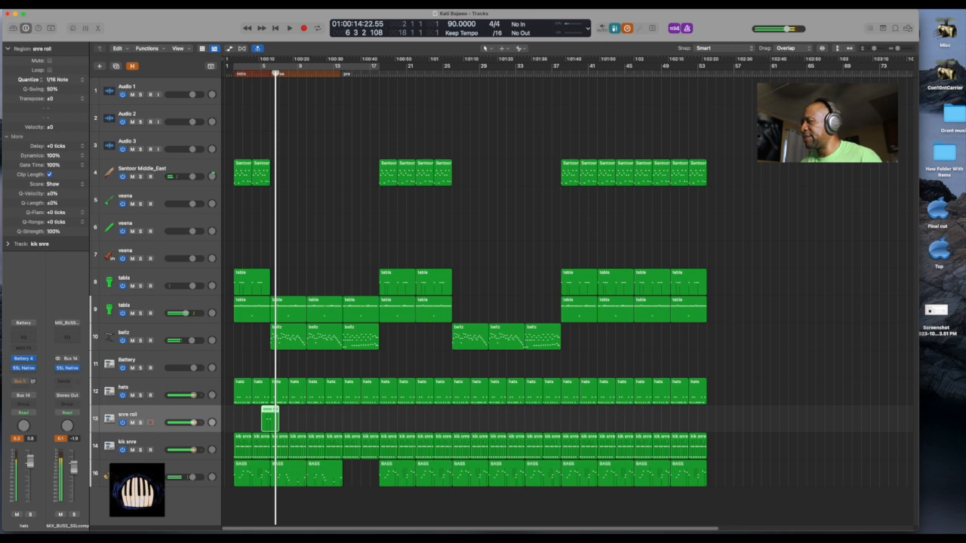
{"action": "key", "text": "space"}
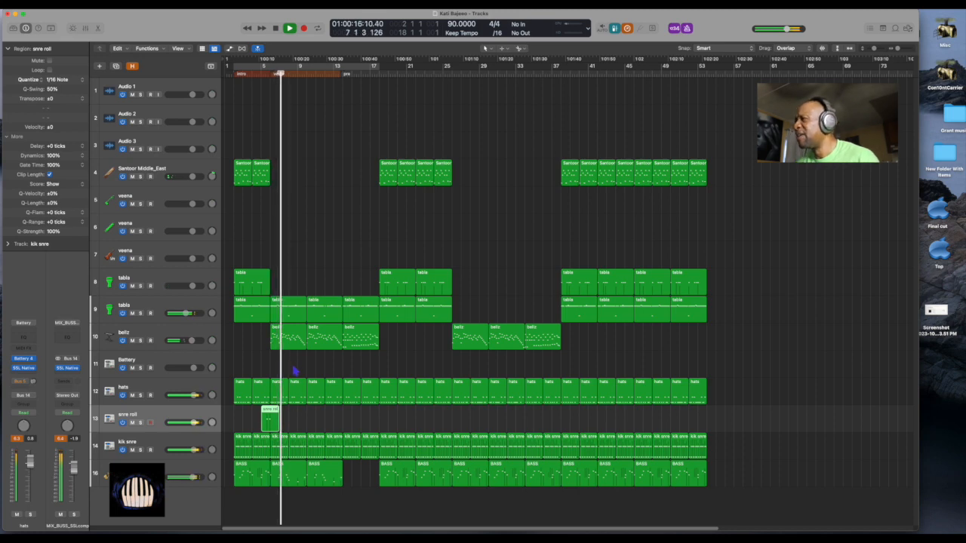
{"action": "key", "text": "space"}
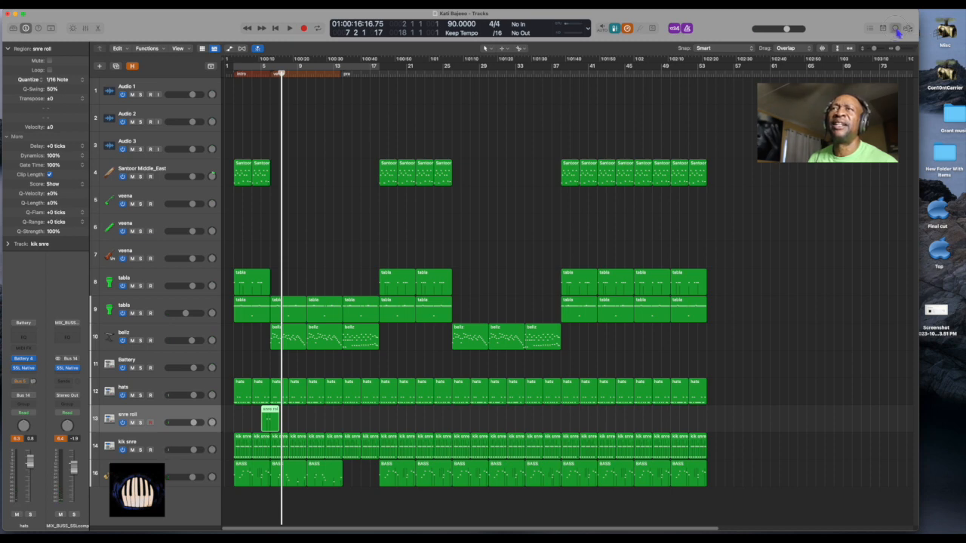
Open the Loop Browser, search for riser and preview a riser loop
{"action": "left_click", "coordinate": [896, 28]}
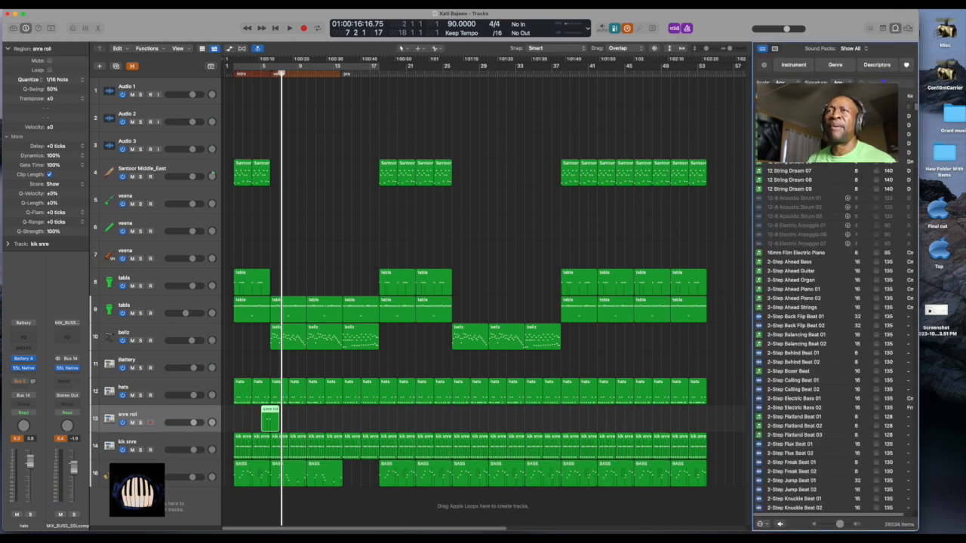
{"action": "type", "text": "ri"}
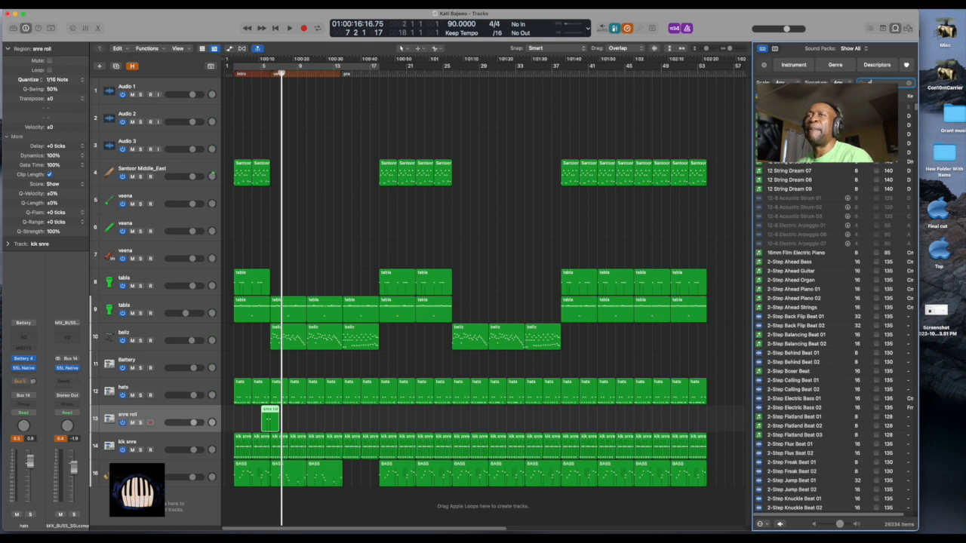
{"action": "type", "text": "ser"}
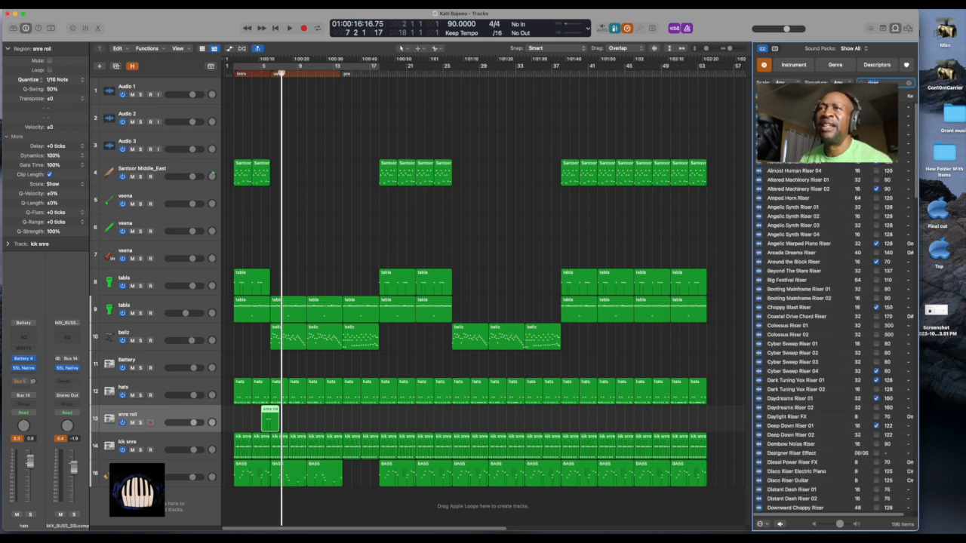
{"action": "left_click", "coordinate": [793, 144]}
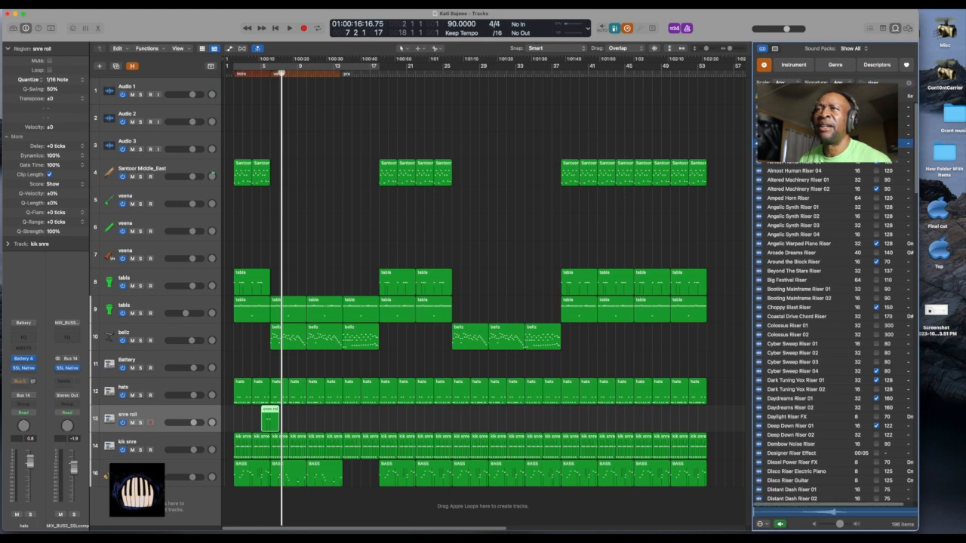
{"action": "left_click", "coordinate": [793, 144]}
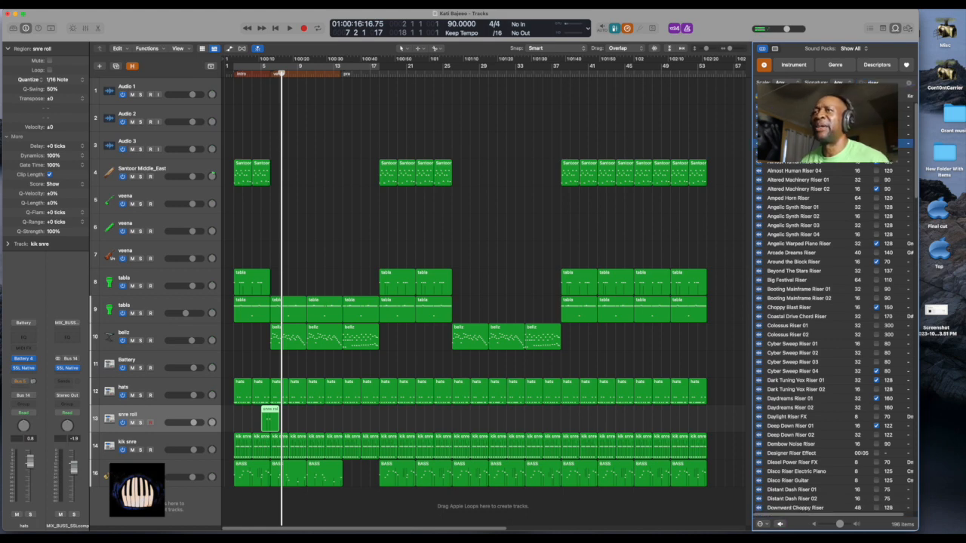
Add the Almost Human Riser 01 loop to the Audio 3 track, leading into the verse, and play back the transition
{"action": "left_click_drag", "start_coordinate": [792, 143], "coordinate": [278, 155]}
{"action": "key", "text": "space"}
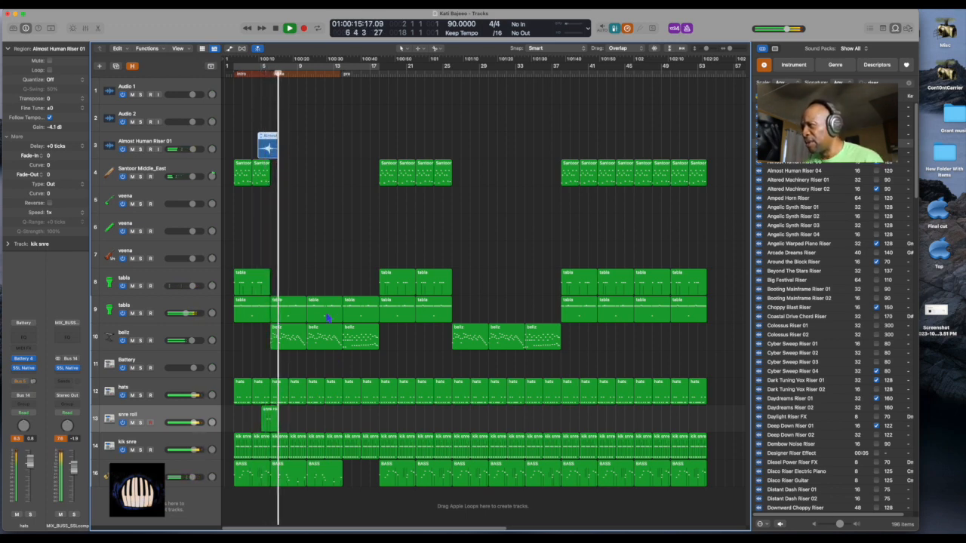
{"action": "key", "text": "space"}
Mute the three regions in bars 6 to 18 of the second tabla track and play back the song from bar 4
{"action": "left_click_drag", "start_coordinate": [298, 280], "coordinate": [352, 316]}
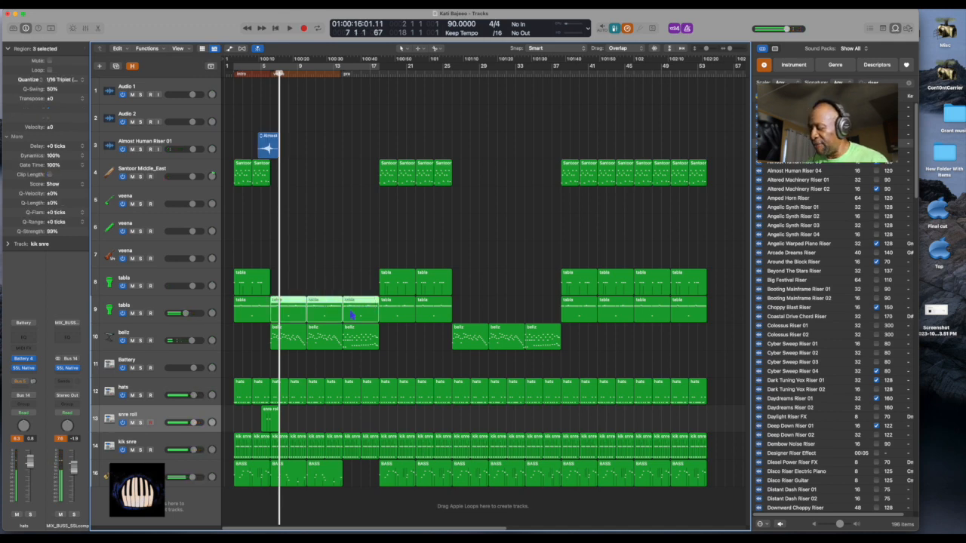
{"action": "key", "text": "ctrl+m"}
{"action": "key", "text": "comma"}
{"action": "key", "text": "comma"}
{"action": "key", "text": "comma"}
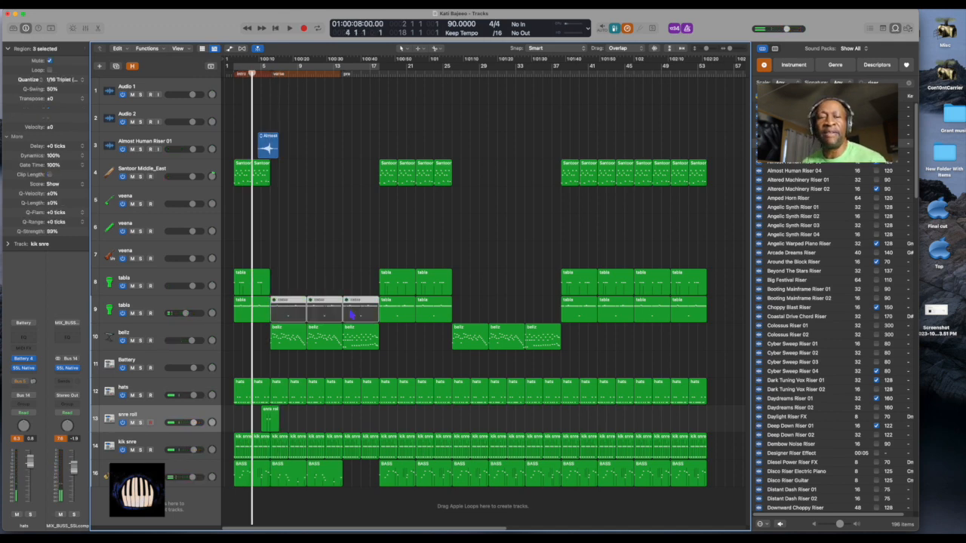
{"action": "key", "text": "space"}
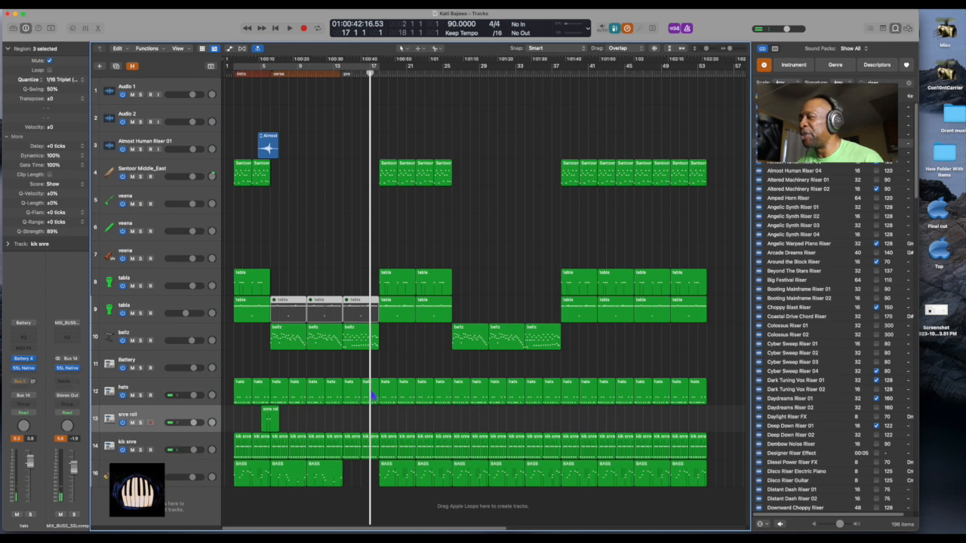
Split the hats and kik snre regions at bar 17, mute the pieces in that bar and play back the drop into bar 18
{"action": "left_click", "coordinate": [372, 395]}
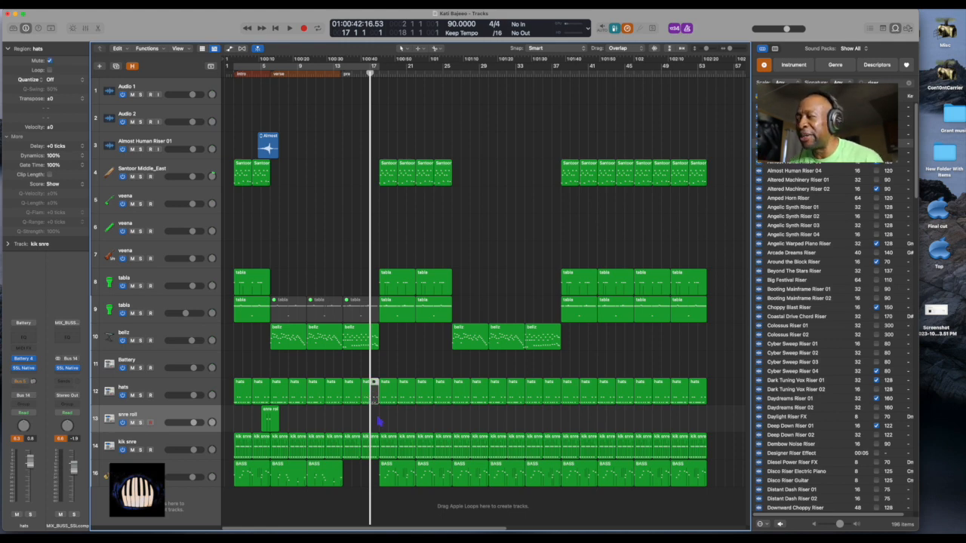
{"action": "left_click", "coordinate": [371, 448]}
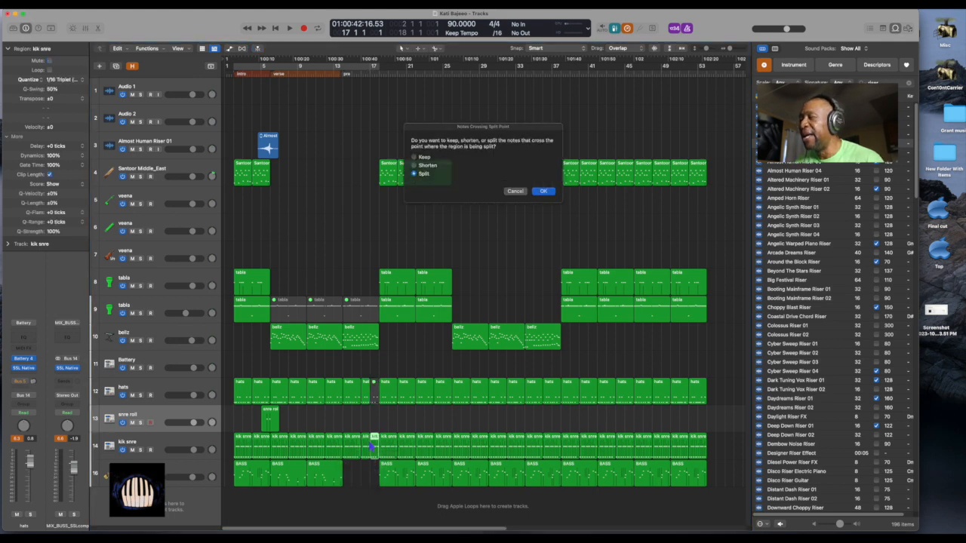
{"action": "key", "text": "Return"}
{"action": "key", "text": "comma"}
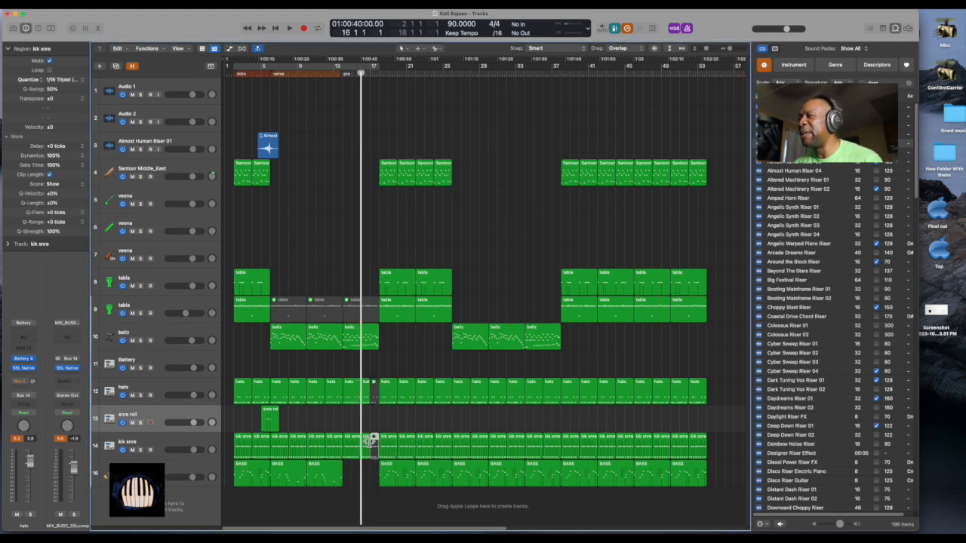
{"action": "key", "text": "space"}
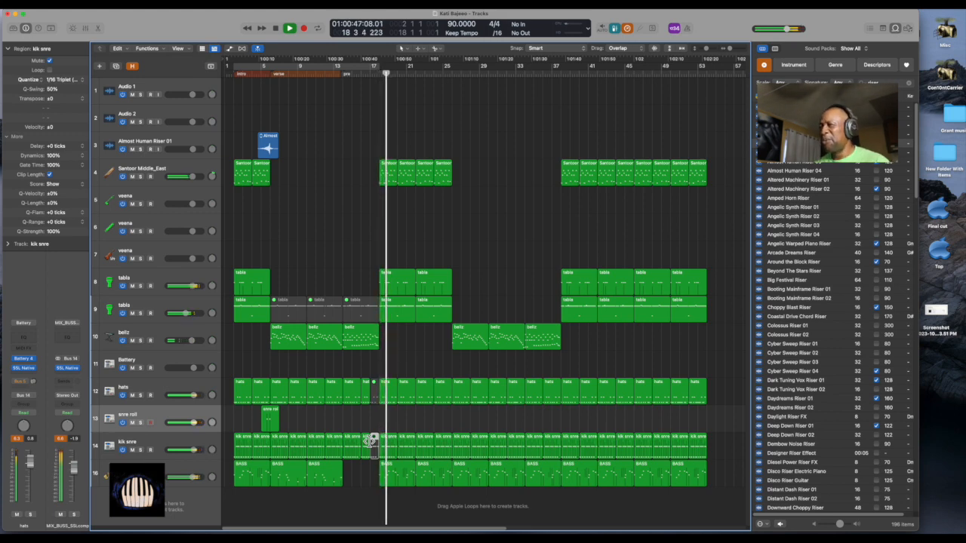
{"action": "key", "text": "comma"}
{"action": "key", "text": "comma"}
{"action": "key", "text": "comma"}
{"action": "key", "text": "comma"}
{"action": "key", "text": "comma"}
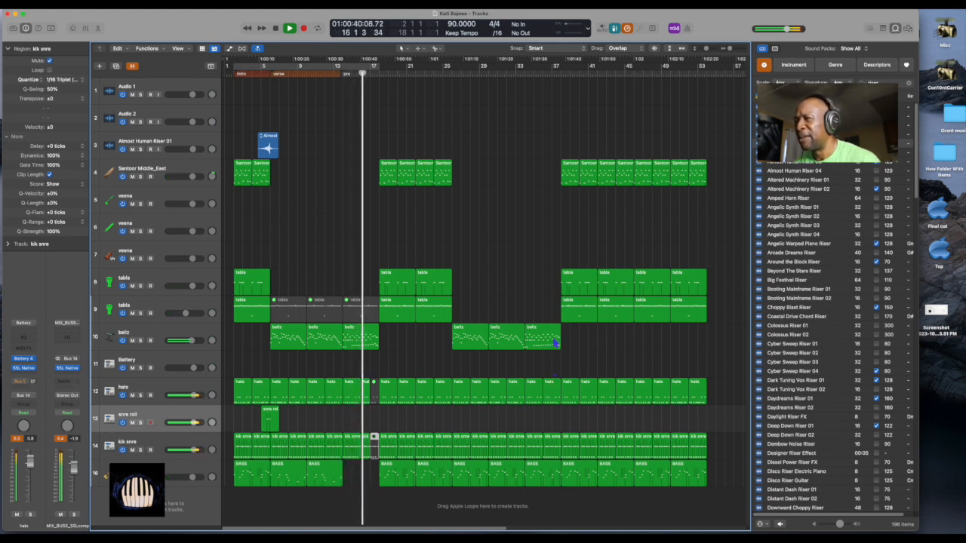
Split the last bellz region at bar 37 and mute the piece running to bar 38
{"action": "left_click", "coordinate": [552, 344], "text": "super"}
{"action": "key", "text": "Return"}
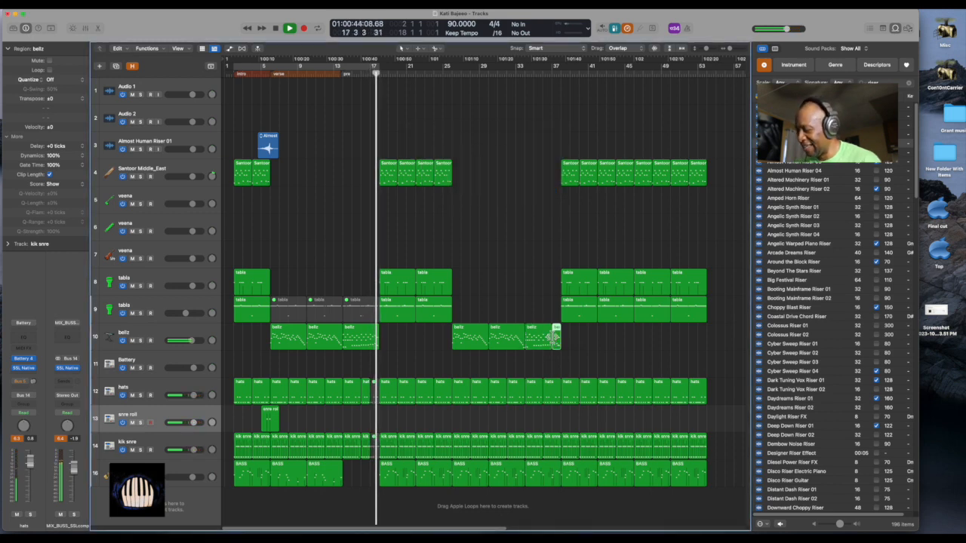
{"action": "key", "text": "ctrl+m"}
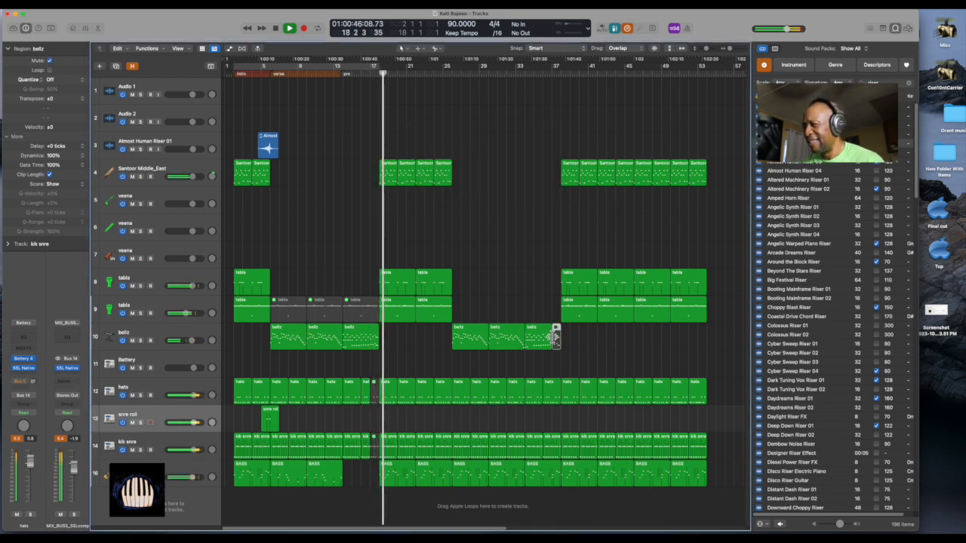
Play a new bass part live from bar 13 on the BASS track and capture it as a region in bars 14 to 18
{"action": "key", "text": "space"}
{"action": "key", "text": "comma"}
{"action": "key", "text": "comma"}
{"action": "key", "text": "comma"}
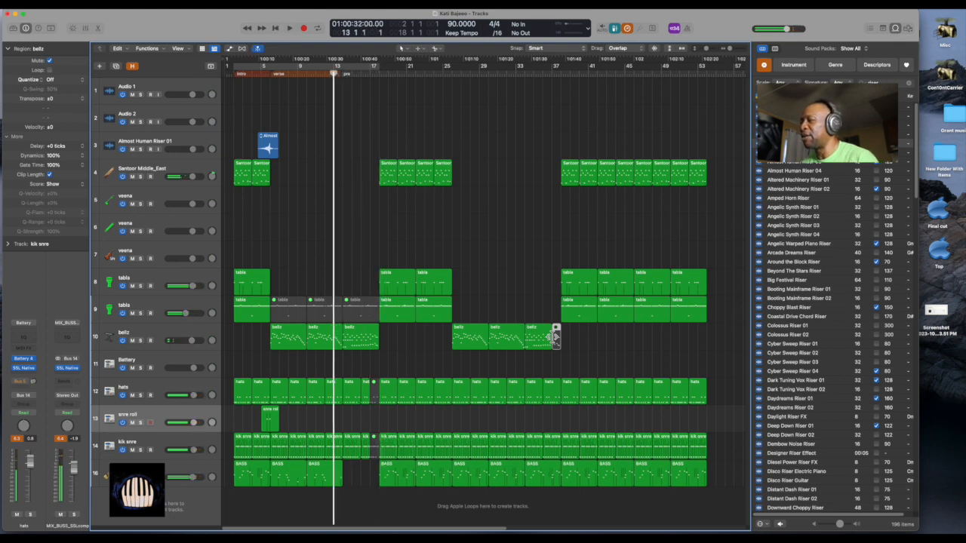
{"action": "left_click", "coordinate": [193, 468]}
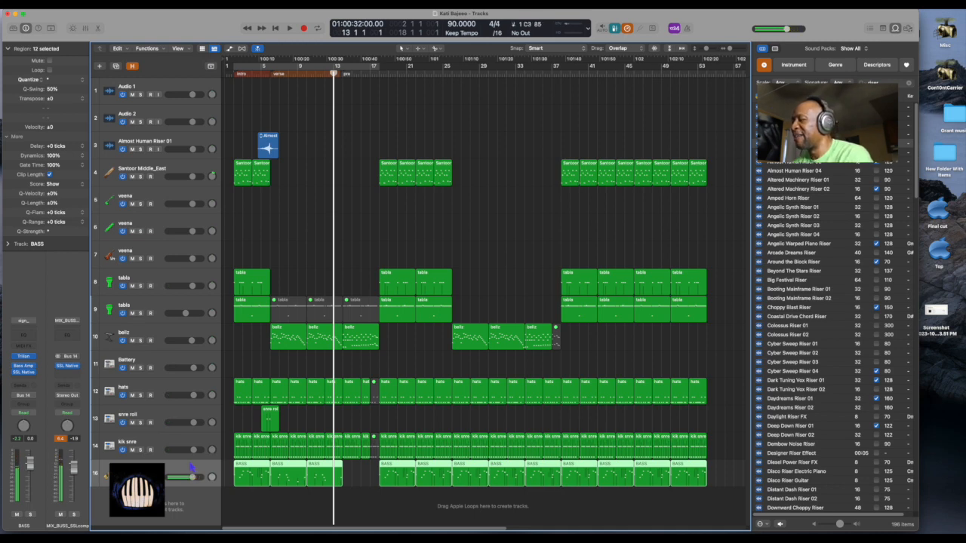
{"action": "key", "text": "space"}
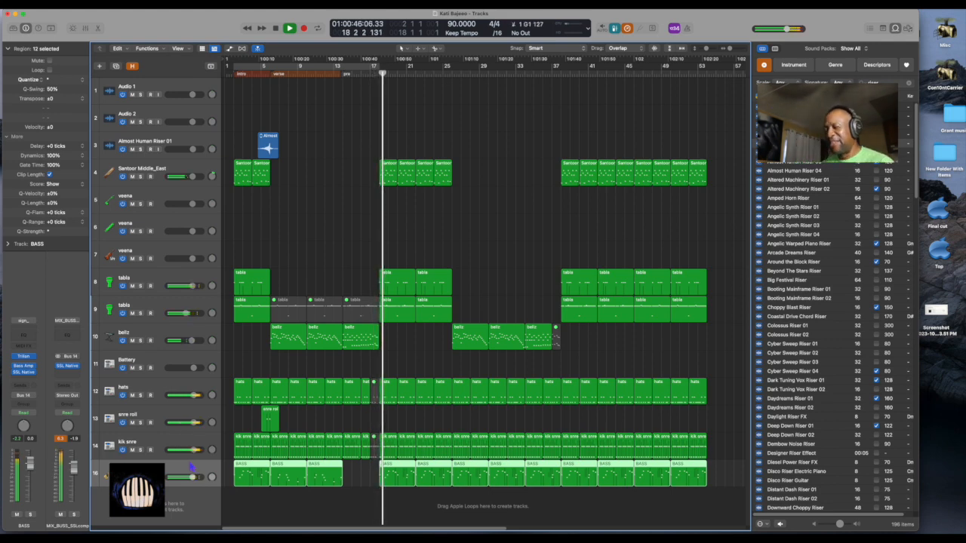
{"action": "key", "text": "super+z"}
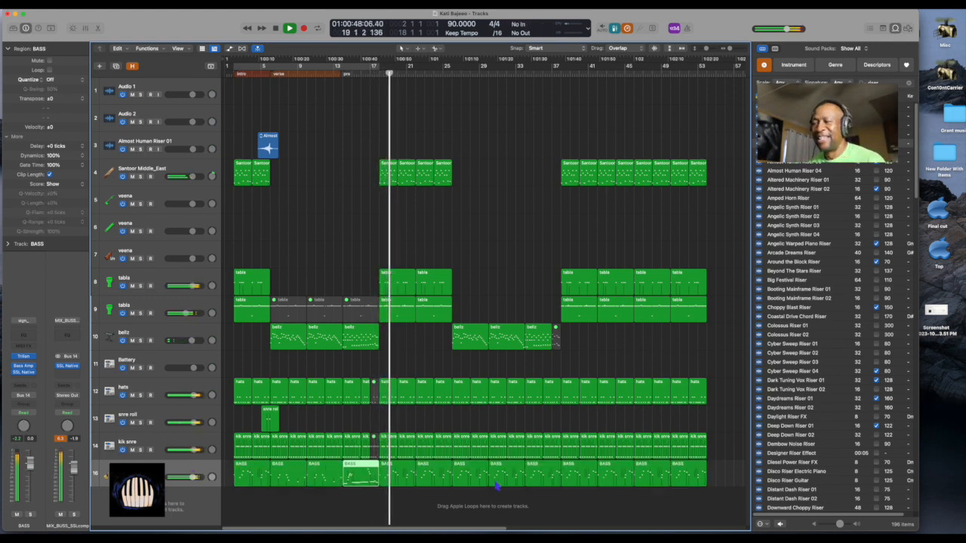
Replace the BASS region in bars 34 to 38 with a copy of the bars 14 to 18 region, and close the Loop Browser
{"action": "left_click", "coordinate": [552, 486]}
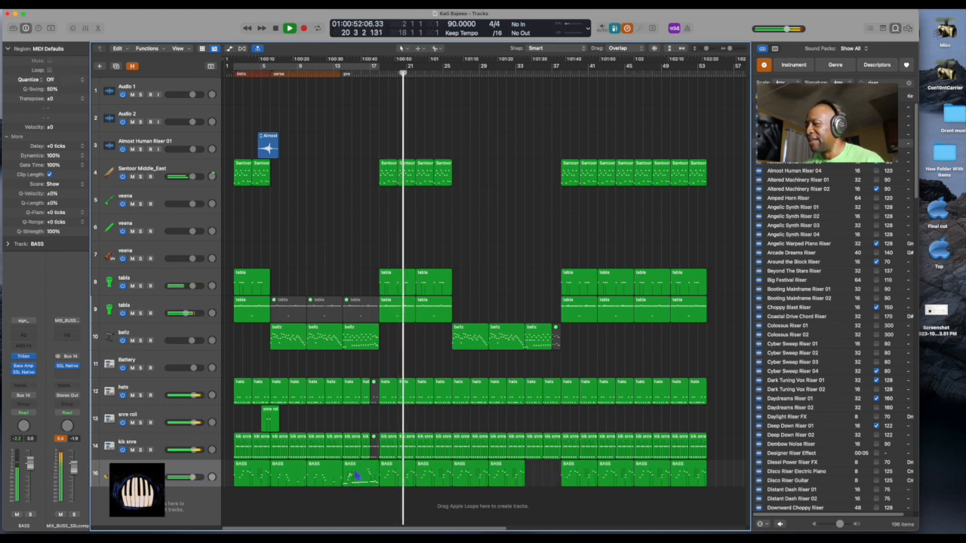
{"action": "left_click_drag", "start_coordinate": [362, 482], "coordinate": [540, 482]}
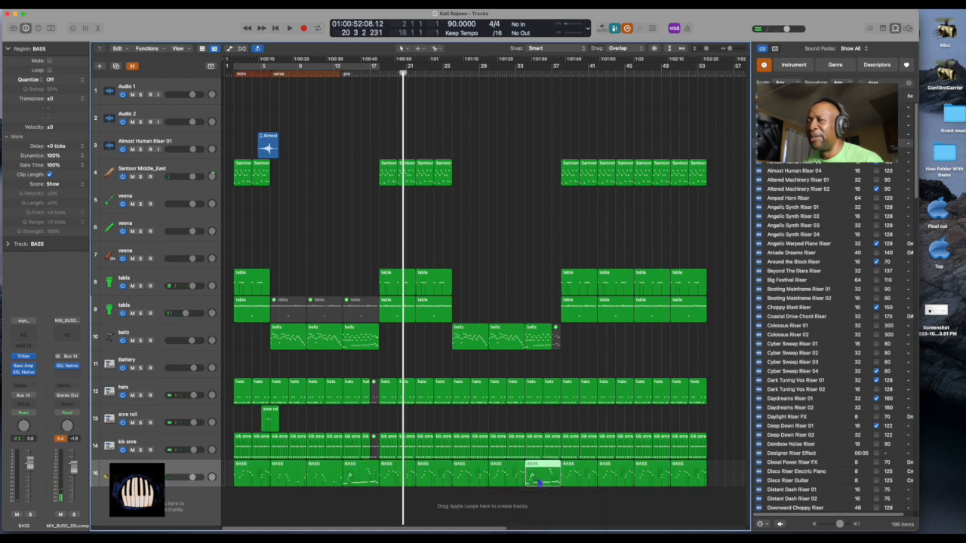
{"action": "left_click", "coordinate": [895, 27]}
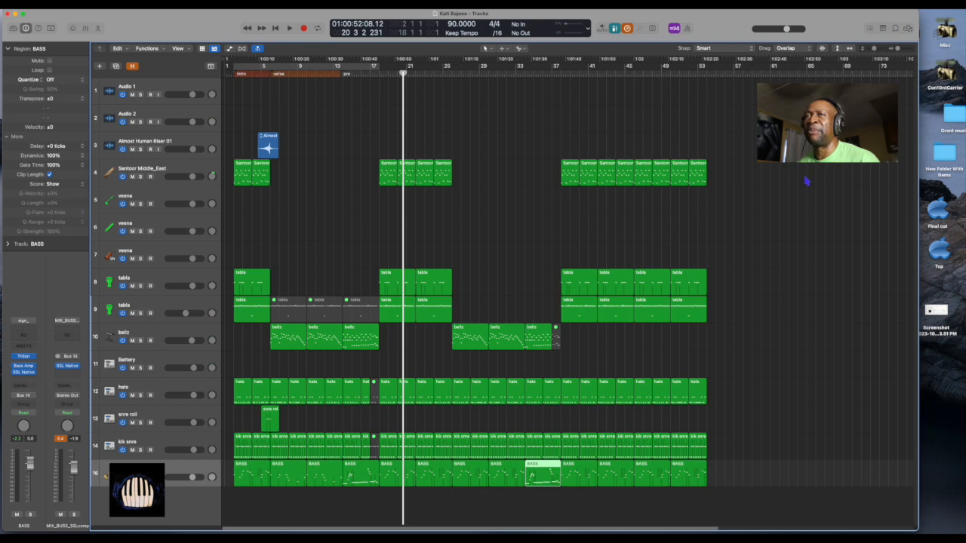
{"action": "key", "text": "super+Left"}
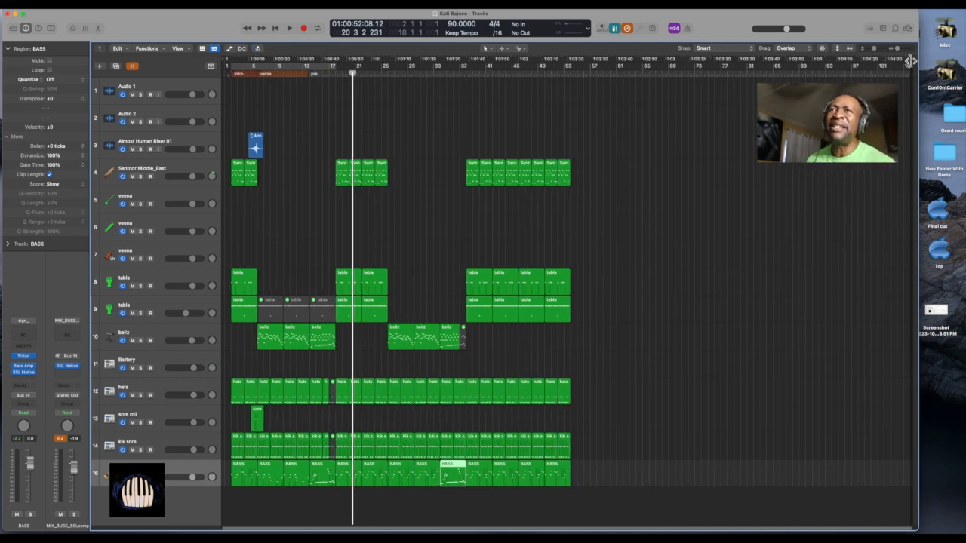
Move the project end marker back to just after the last regions, around bar 54
{"action": "mouse_move", "coordinate": [911, 61]}
{"action": "left_mouse_down"}
{"action": "mouse_move", "coordinate": [890, 79]}
{"action": "mouse_move", "coordinate": [606, 103]}
{"action": "mouse_move", "coordinate": [576, 119]}
{"action": "mouse_move", "coordinate": [578, 106]}
{"action": "left_mouse_up"}
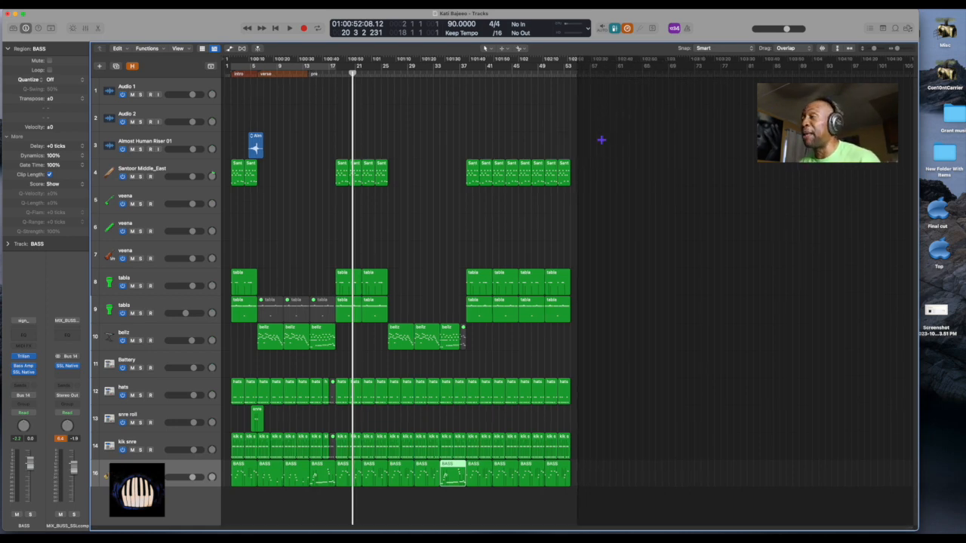
{"action": "key", "text": "super+Right"}
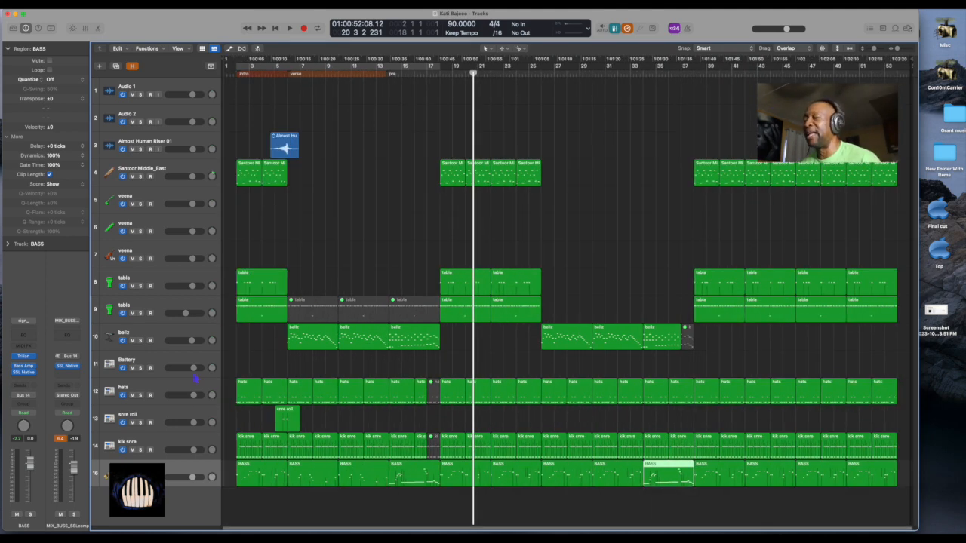
Select all the BASS regions and show the main output channel's Level Meter beside the arrangement, with the mixer closed
{"action": "left_click", "coordinate": [166, 474]}
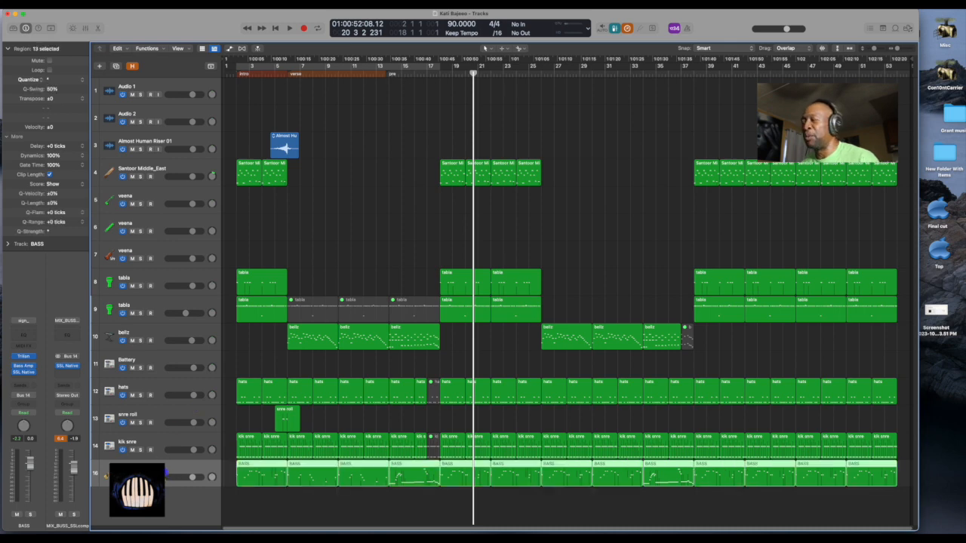
{"action": "key", "text": "x"}
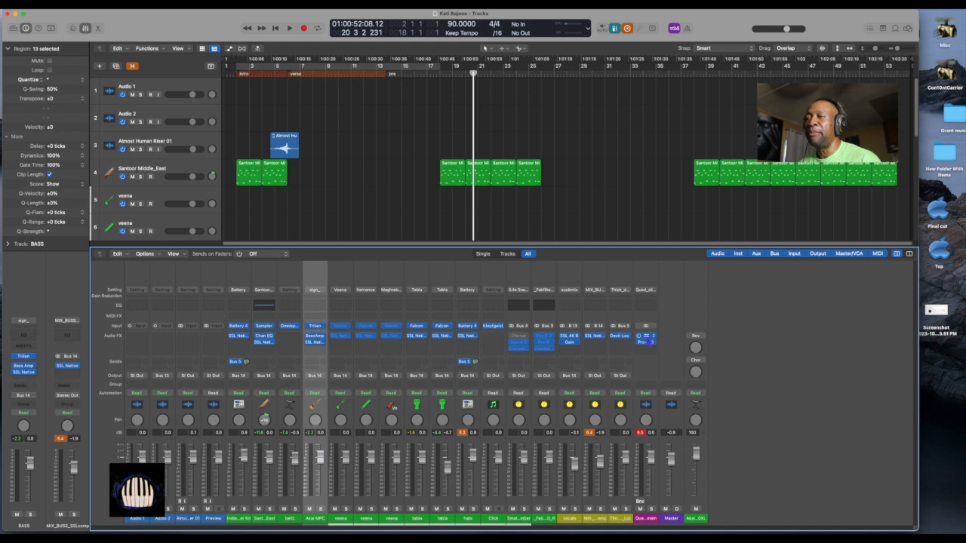
{"action": "left_click", "coordinate": [643, 341]}
{"action": "left_click_drag", "start_coordinate": [366, 113], "coordinate": [691, 74]}
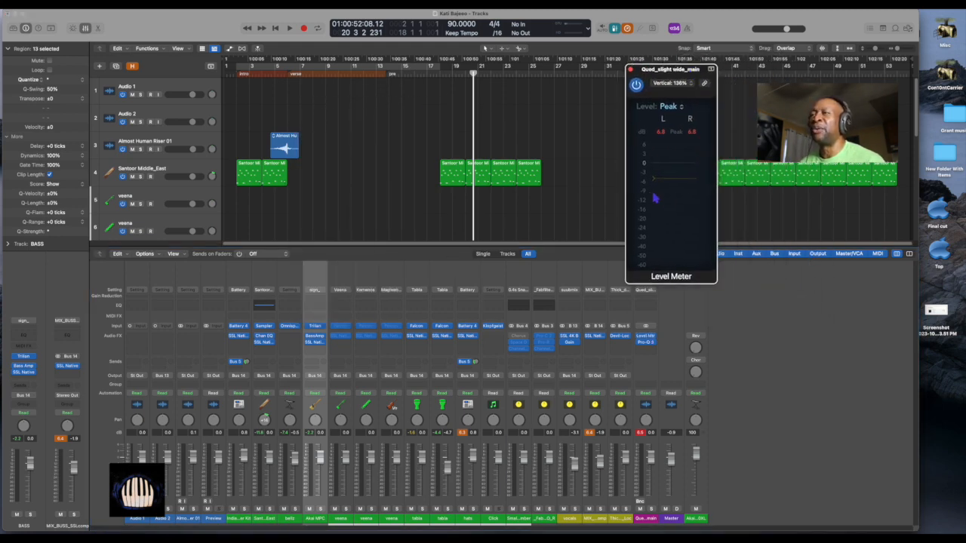
{"action": "key", "text": "x"}
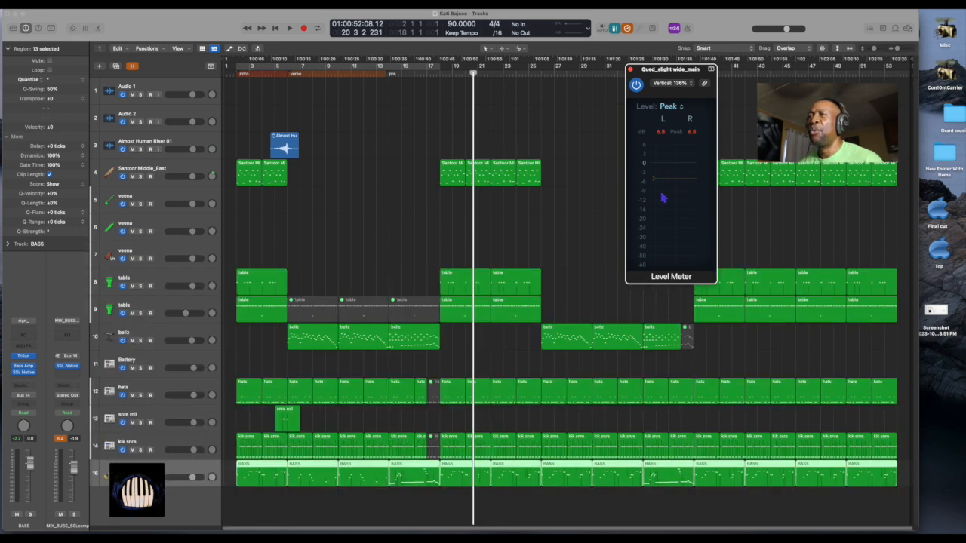
Solo the BASS regions, set the Level Meter's reference marker to -10 dB and play the bass to check its peak
{"action": "key", "text": "ctrl+s"}
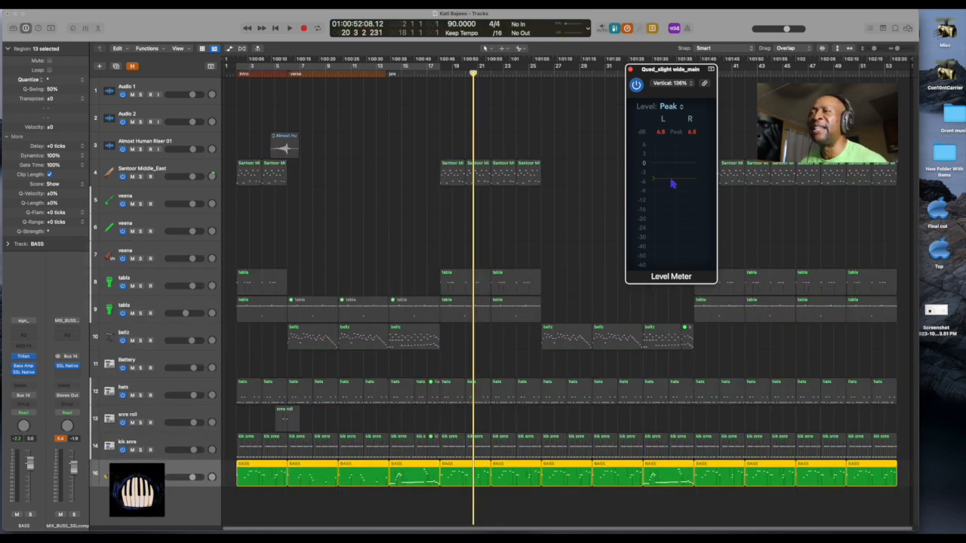
{"action": "left_click_drag", "start_coordinate": [672, 190], "coordinate": [672, 194]}
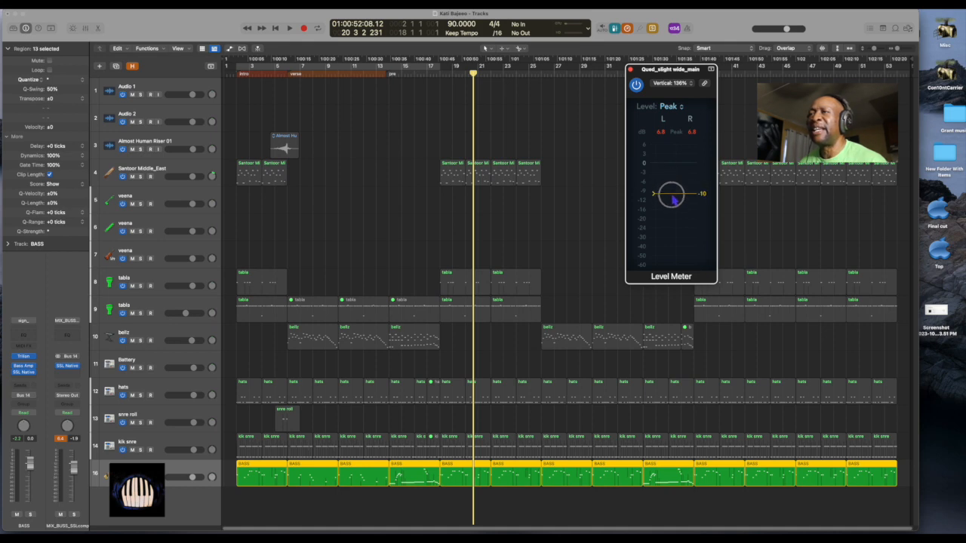
{"action": "key", "text": "Return"}
{"action": "key", "text": "space"}
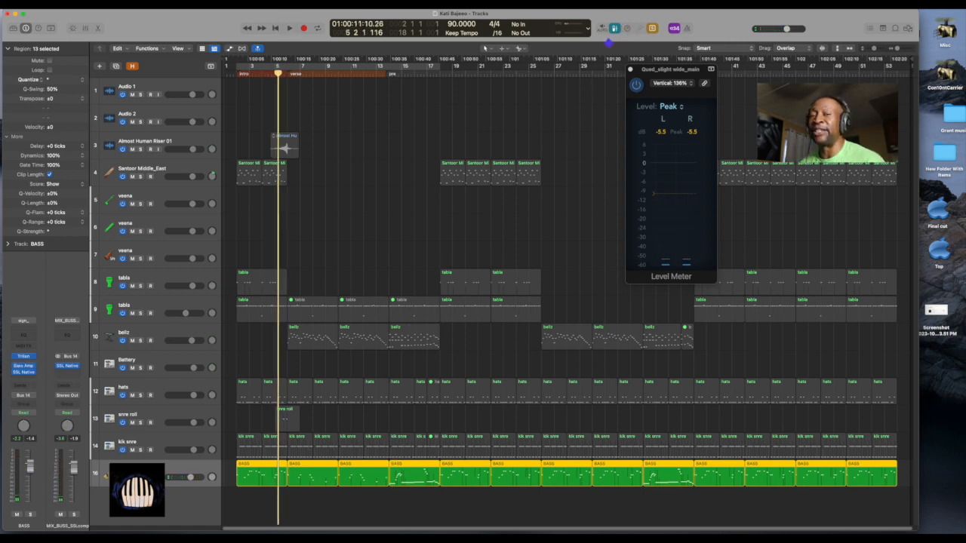
{"action": "key", "text": "space"}
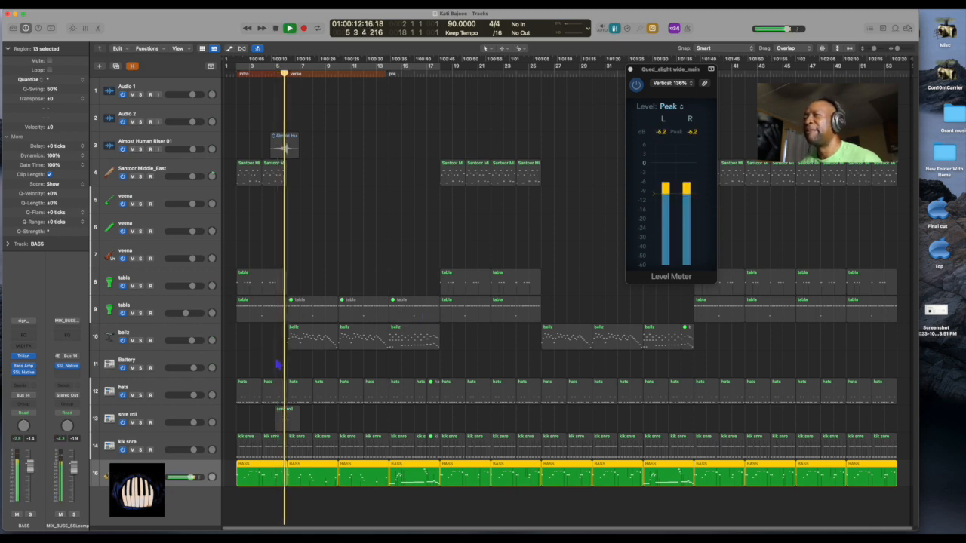
{"action": "key", "text": "space"}
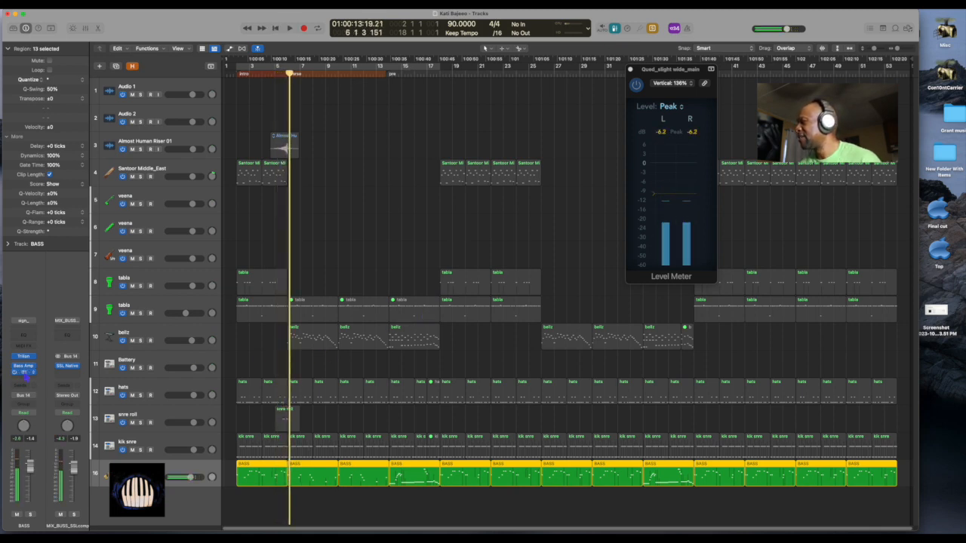
Lower the output fader of the SSL Native Channel Strip 2 on the BASS track during playback
{"action": "left_click", "coordinate": [23, 372]}
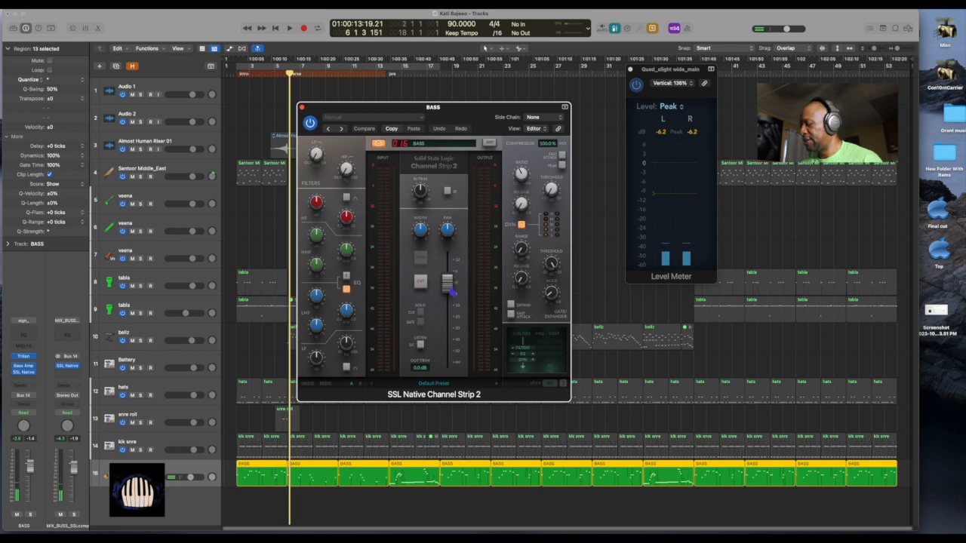
{"action": "key", "text": "space"}
{"action": "left_click_drag", "start_coordinate": [452, 293], "coordinate": [451, 305]}
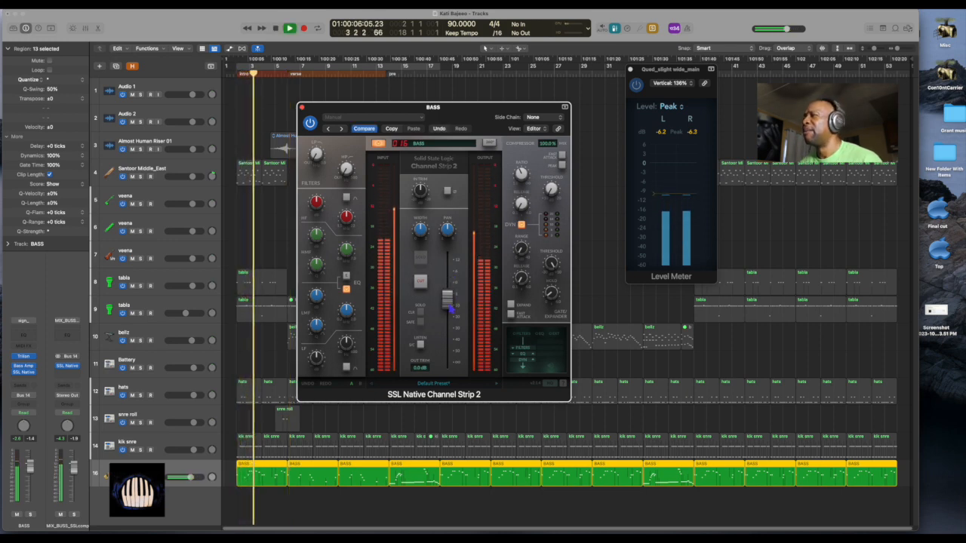
{"action": "key", "text": "space"}
Play the kik snre regions soloed to check their peak, and set the Level Meter's reference marker to -6 dB
{"action": "left_click", "coordinate": [172, 442]}
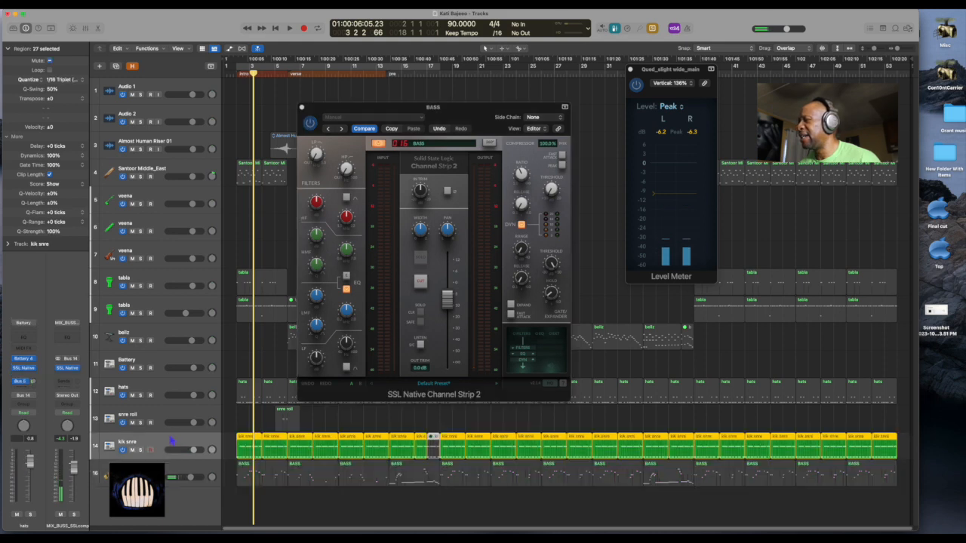
{"action": "key", "text": "space"}
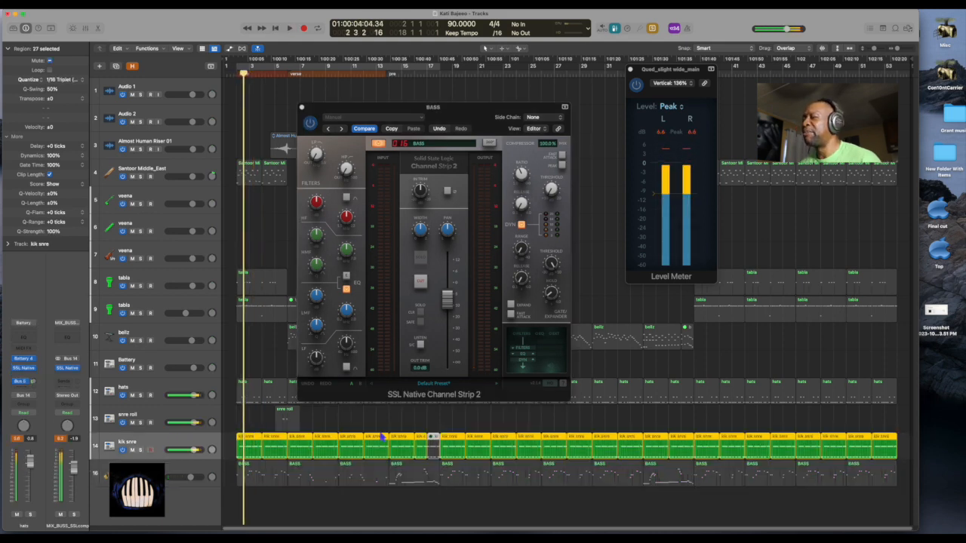
{"action": "left_click_drag", "start_coordinate": [672, 199], "coordinate": [673, 192]}
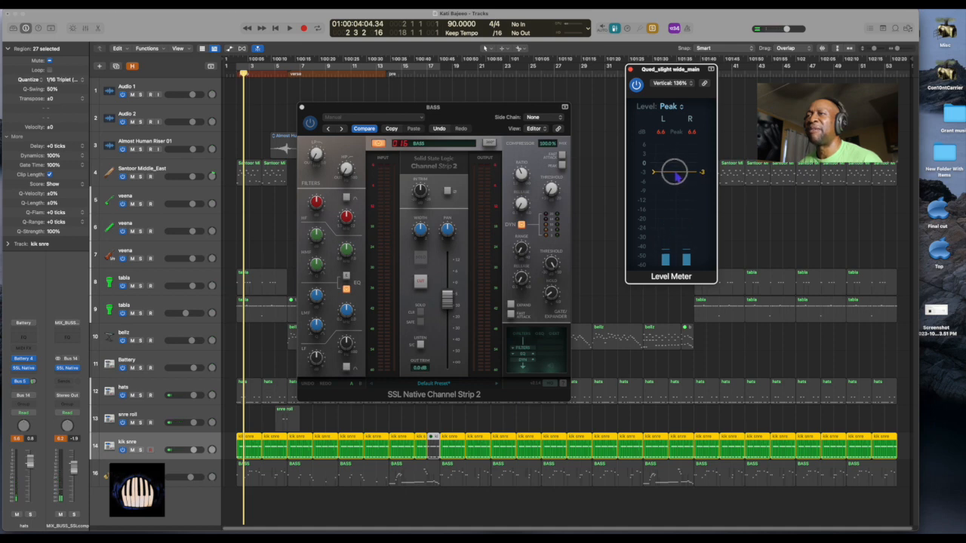
{"action": "key", "text": "space"}
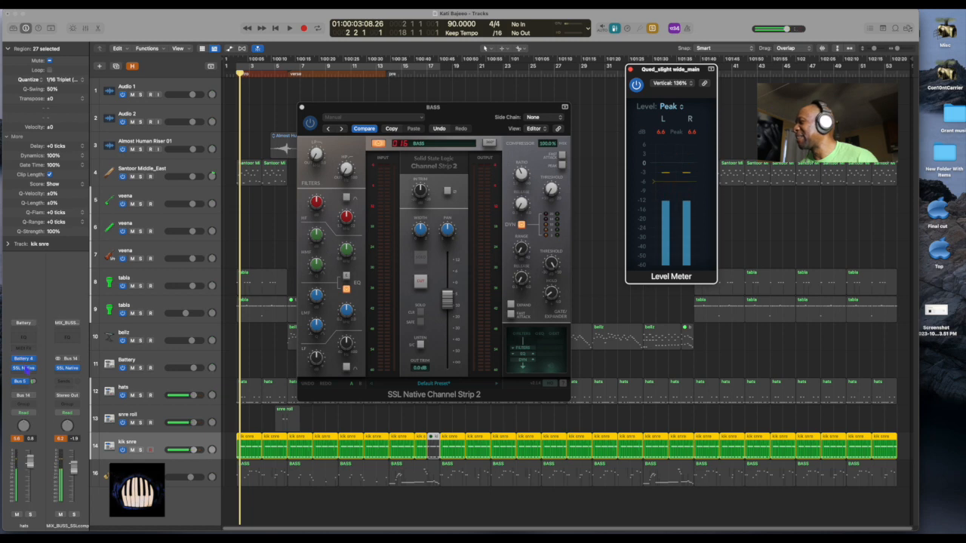
Lower the SSL Native Channel Strip 2 output fader on kik snre during playback, and close both channel strip windows
{"action": "left_click", "coordinate": [26, 370]}
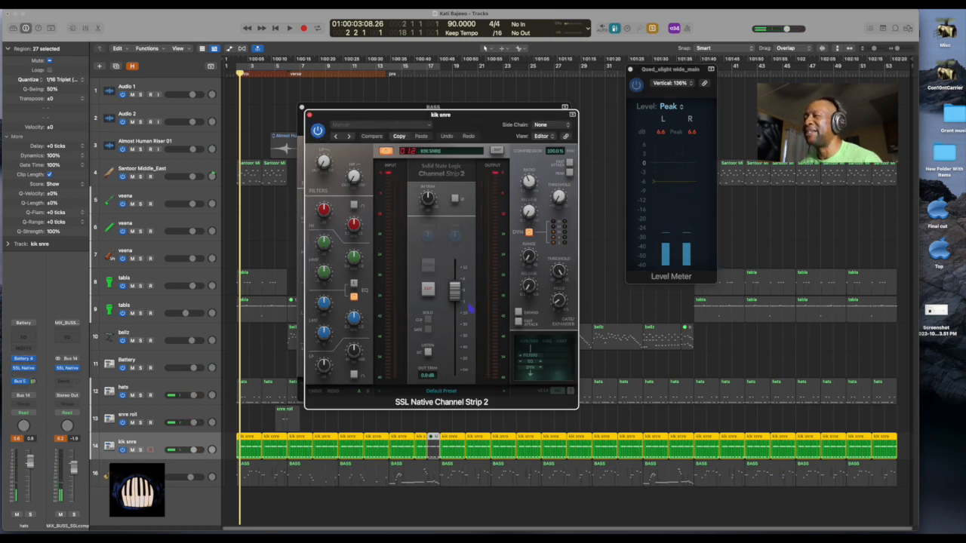
{"action": "key", "text": "space"}
{"action": "left_click_drag", "start_coordinate": [457, 295], "coordinate": [455, 328]}
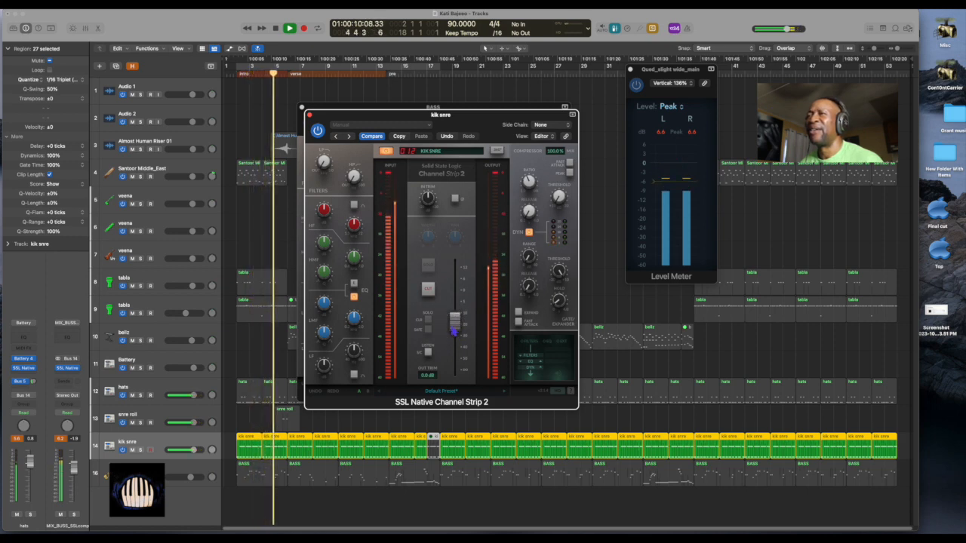
{"action": "key", "text": "space"}
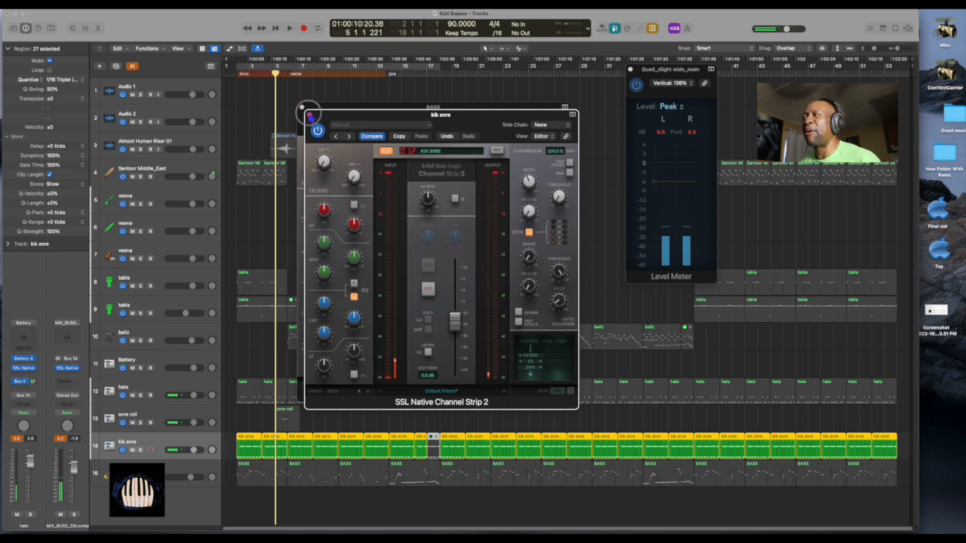
{"action": "left_click", "coordinate": [308, 114]}
{"action": "left_click", "coordinate": [302, 107]}
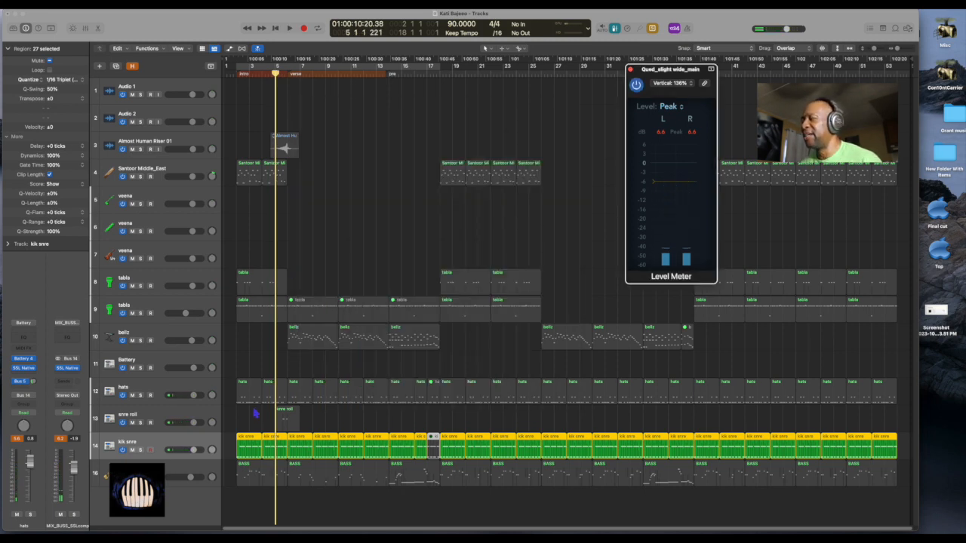
Play the snre roll and hats regions soloed one after the other to check their peak levels
{"action": "left_click", "coordinate": [184, 412]}
{"action": "key", "text": "space"}
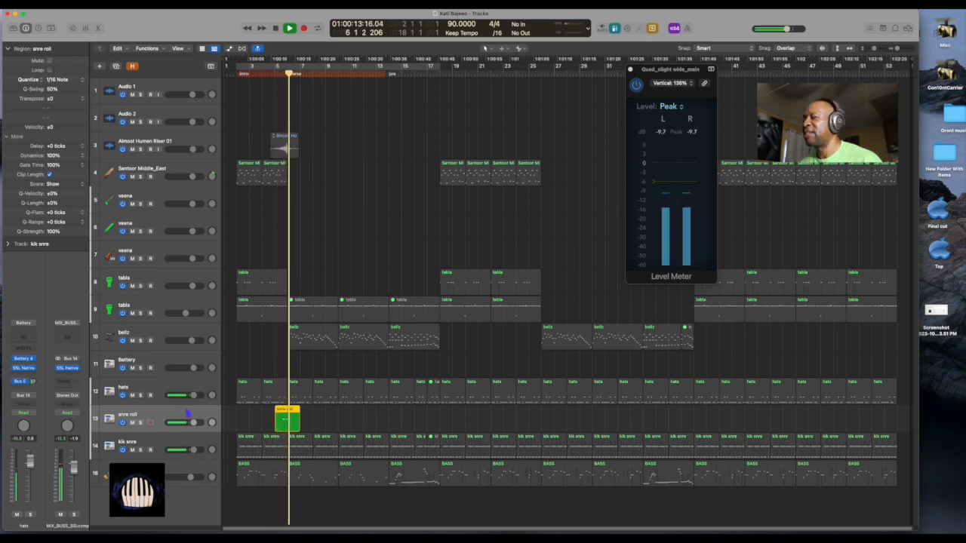
{"action": "key", "text": "space"}
{"action": "left_click", "coordinate": [174, 386]}
{"action": "key", "text": "shift+space"}
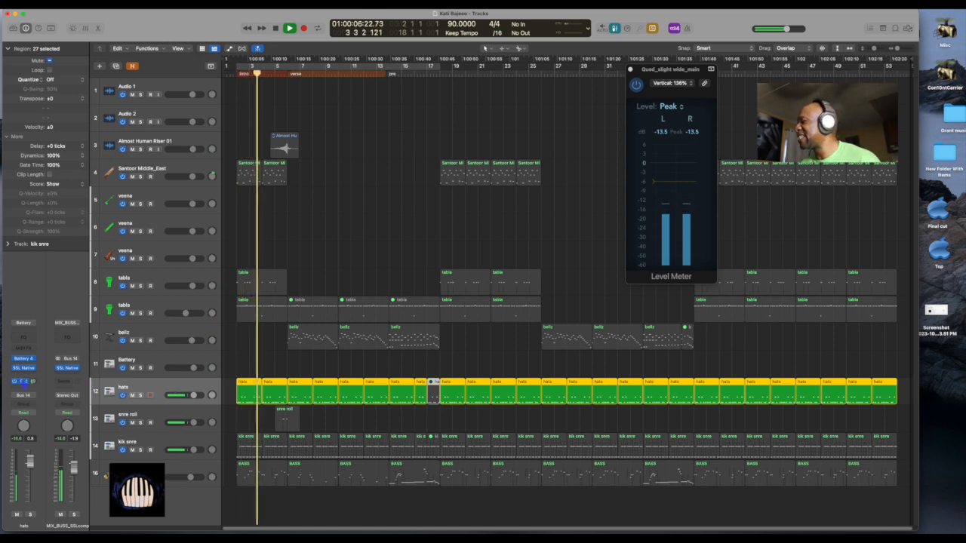
Play the bellz regions and the lower tabla track's regions soloed in turn to check their peak levels
{"action": "left_click", "coordinate": [192, 336]}
{"action": "key", "text": "shift+Return"}
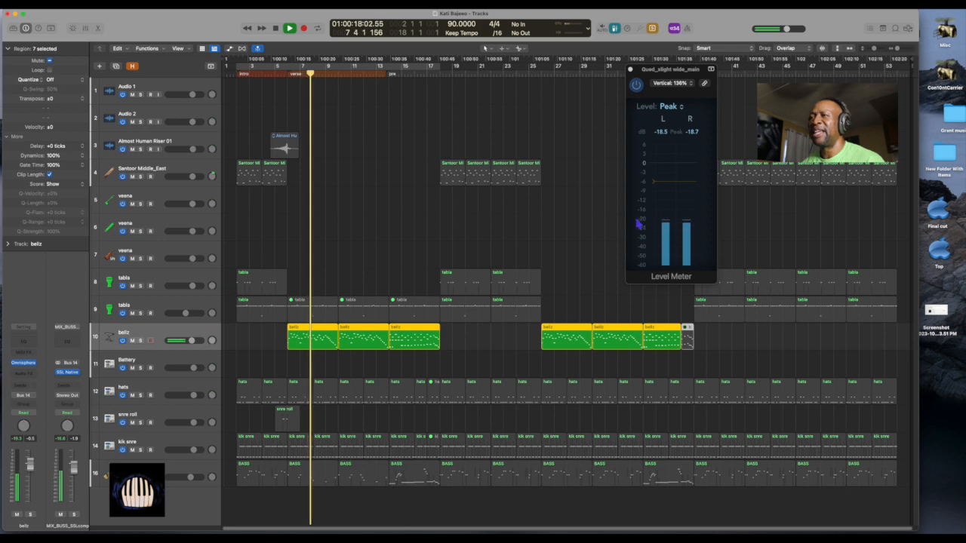
{"action": "key", "text": "space"}
{"action": "left_click", "coordinate": [150, 312]}
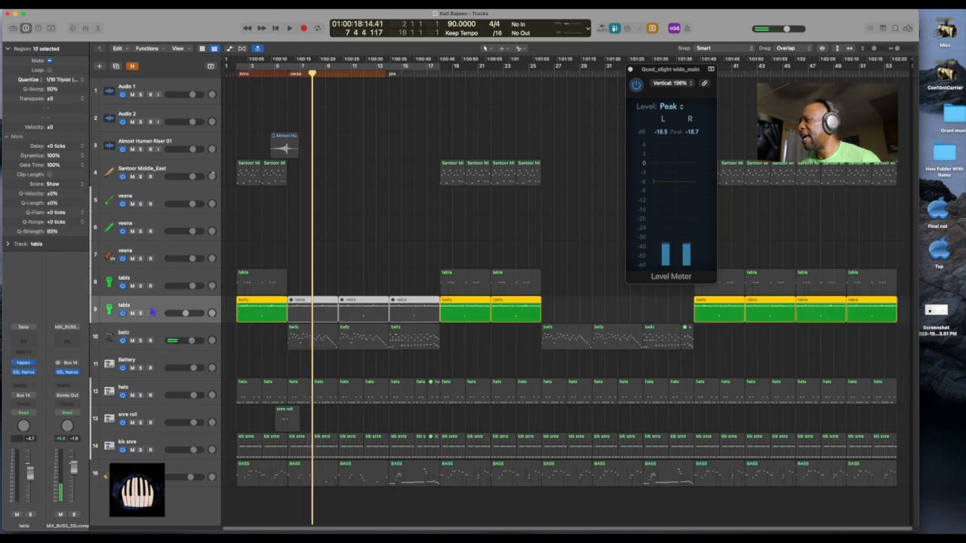
{"action": "key", "text": "shift+Return"}
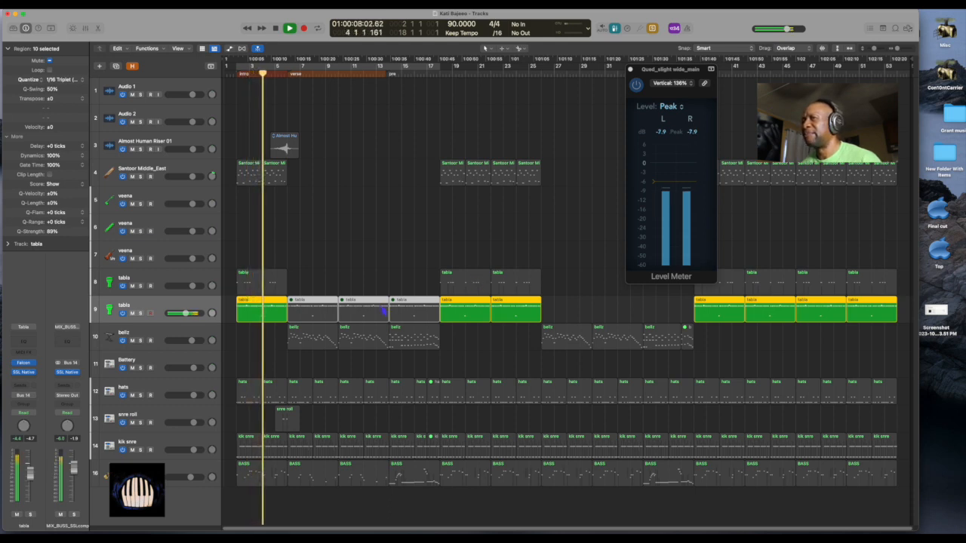
{"action": "key", "text": "space"}
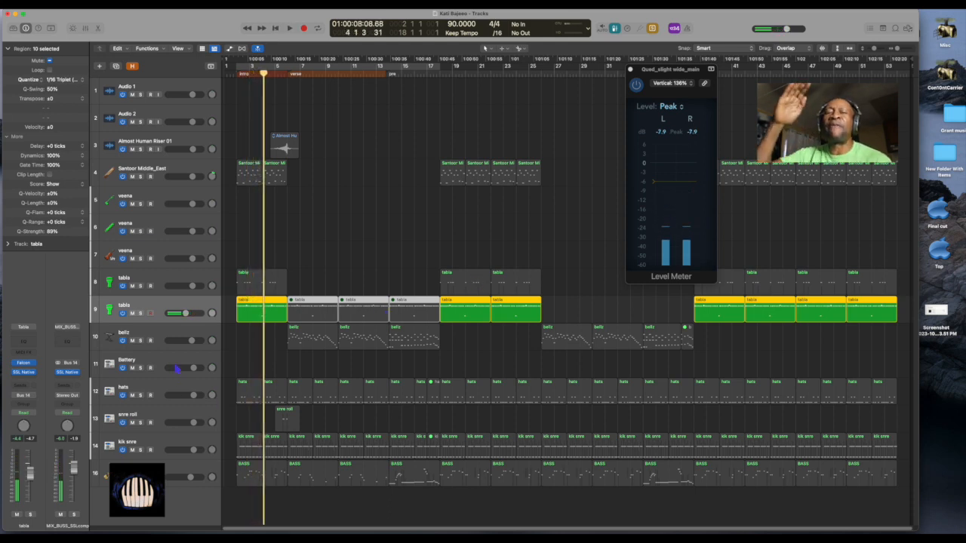
Insert the CLA-76 (s) compressor on the lower tabla track and load its Hold preset
{"action": "left_click", "coordinate": [23, 383]}
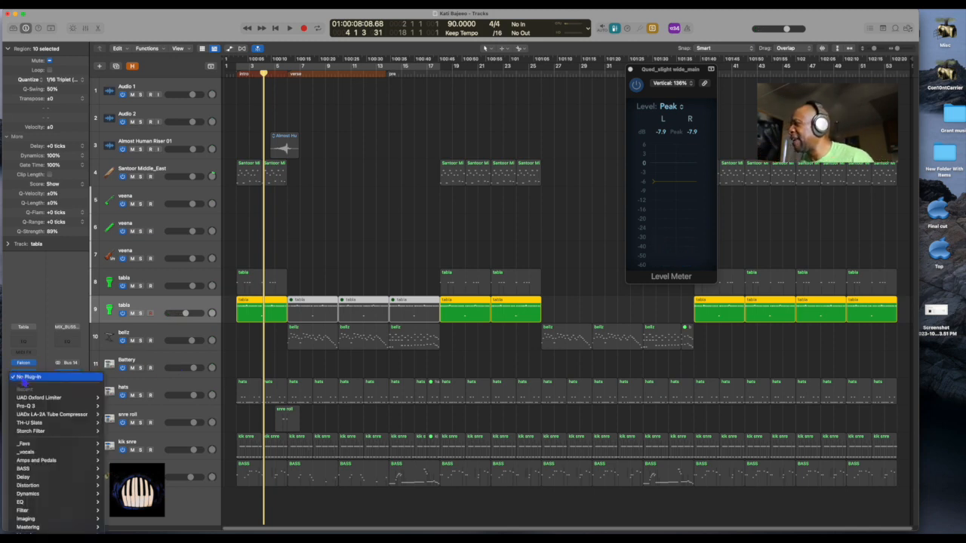
{"action": "mouse_move", "coordinate": [46, 444]}
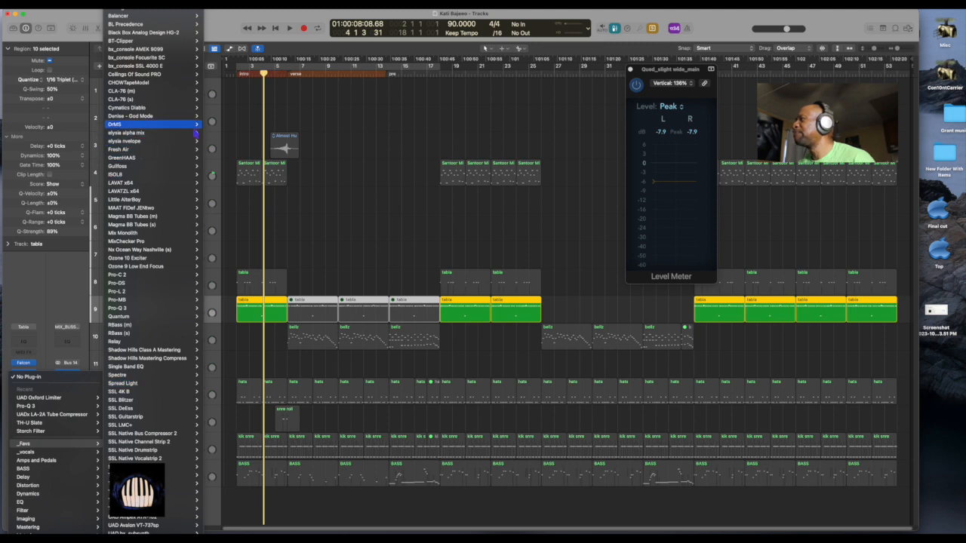
{"action": "left_click", "coordinate": [218, 100]}
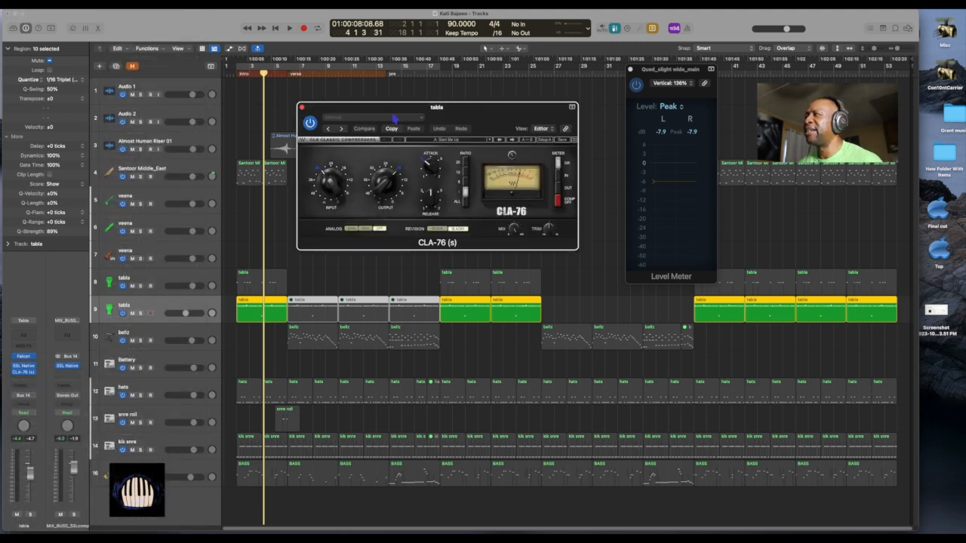
{"action": "left_click", "coordinate": [396, 118]}
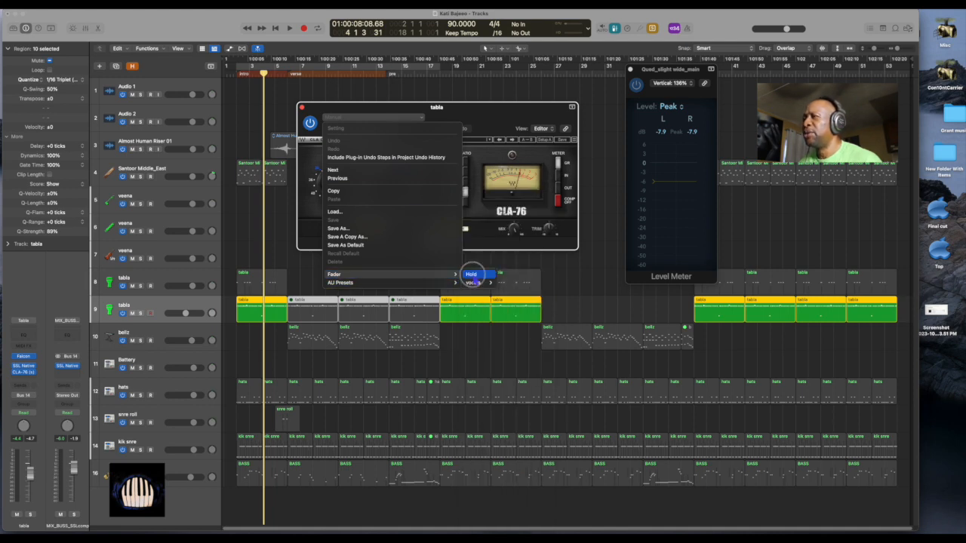
{"action": "left_click", "coordinate": [474, 278]}
Adjust the CLA-76 compressor's Input on the tabla track during playback, and close its window
{"action": "key", "text": "space"}
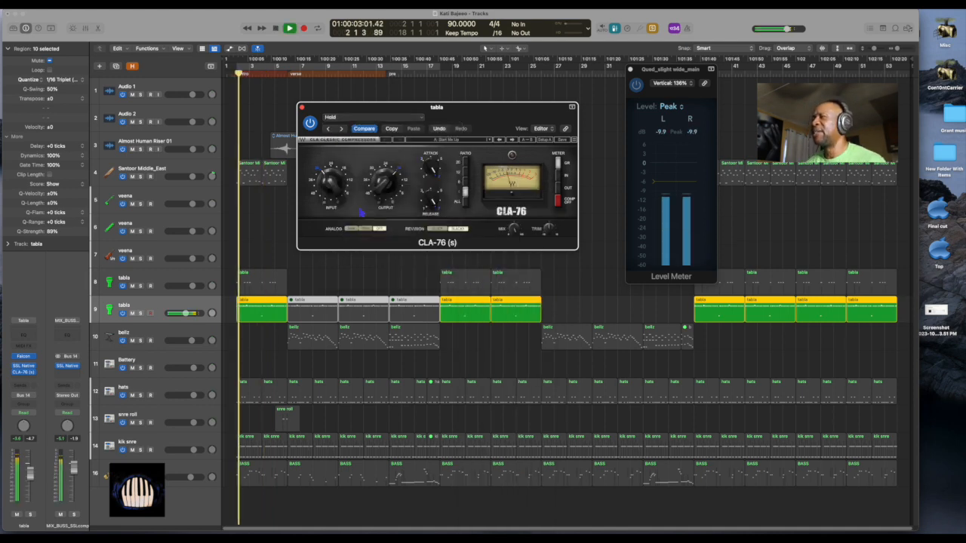
{"action": "mouse_move", "coordinate": [334, 192]}
{"action": "left_click_drag", "start_coordinate": [335, 192], "coordinate": [336, 230]}
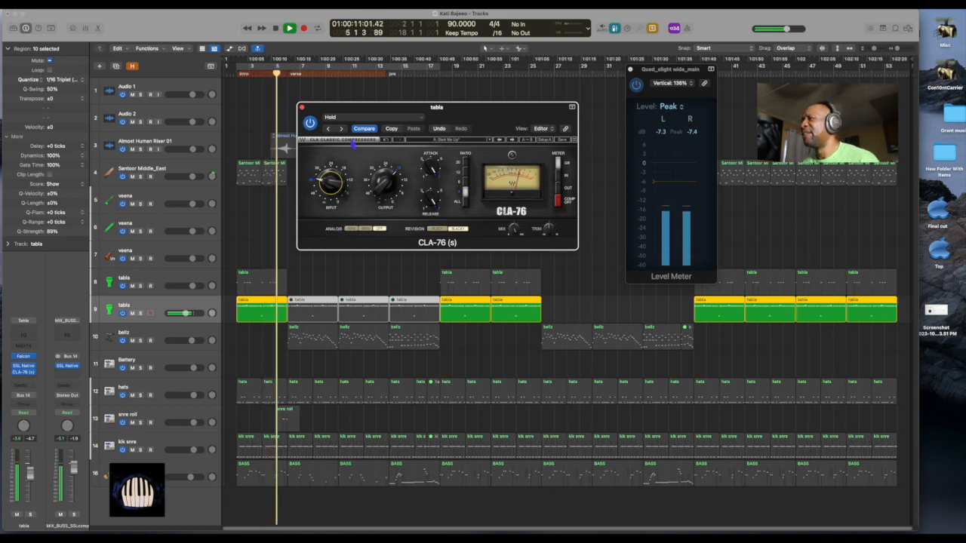
{"action": "key", "text": "space"}
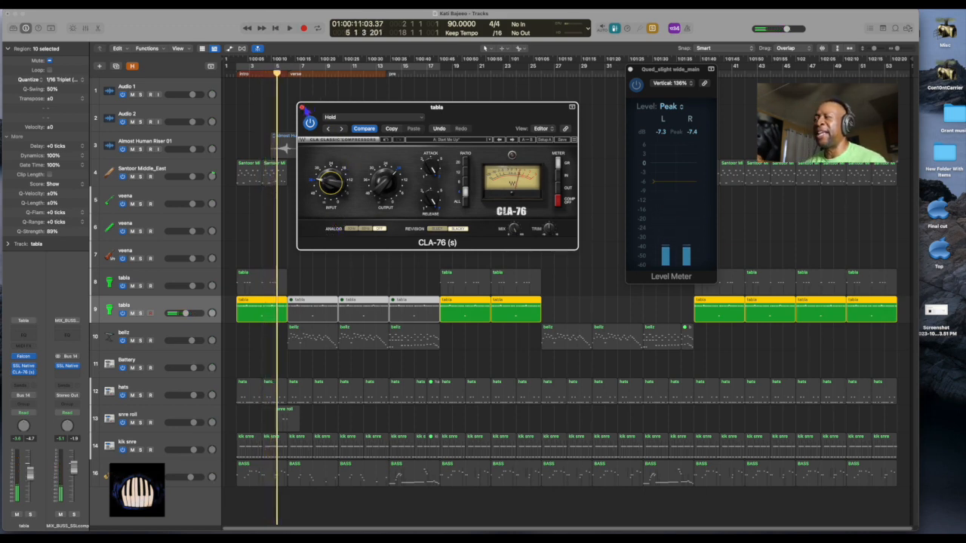
{"action": "left_click", "coordinate": [302, 108]}
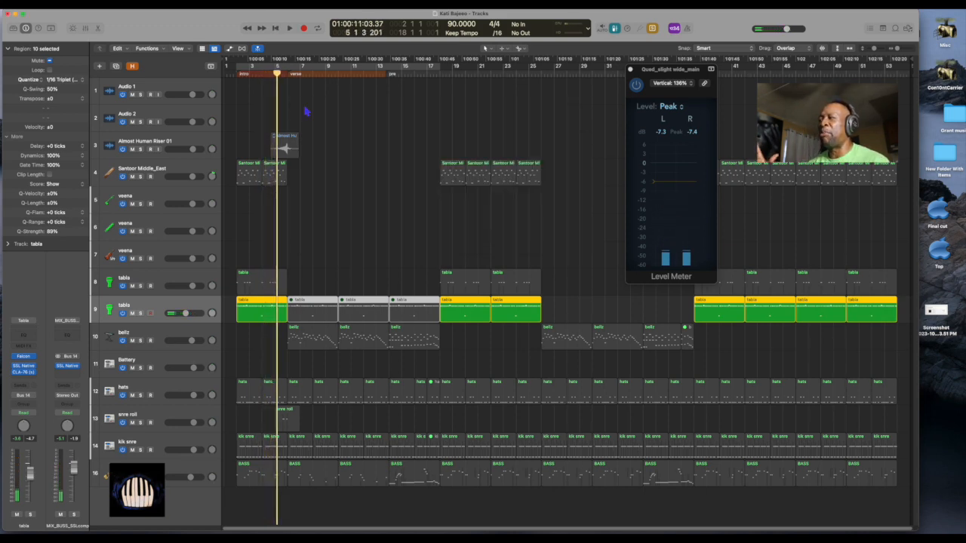
Rename the upper tabla track talking drum and set its volume fader to -1.0 dB while playing its regions soloed
{"action": "left_click", "coordinate": [163, 278]}
{"action": "key", "text": "shift+space"}
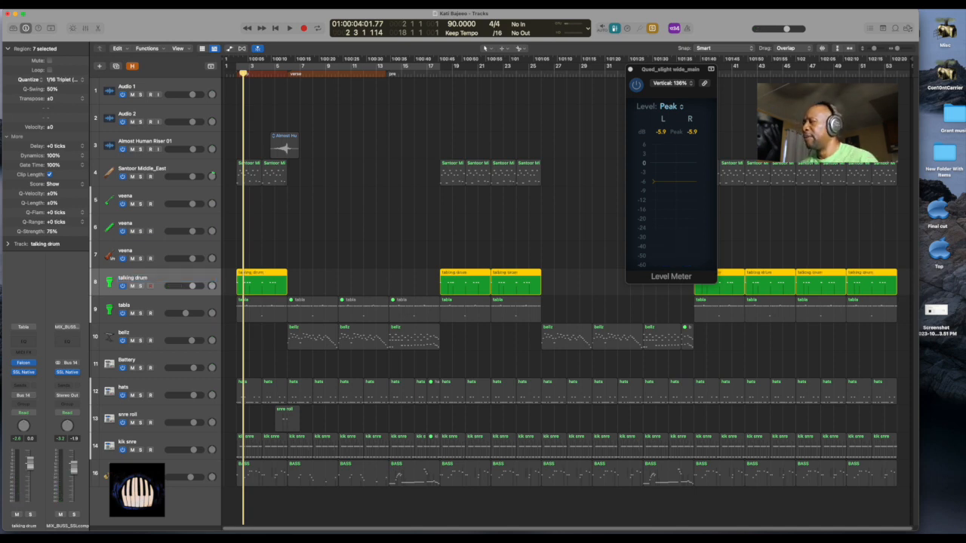
{"action": "key", "text": "space"}
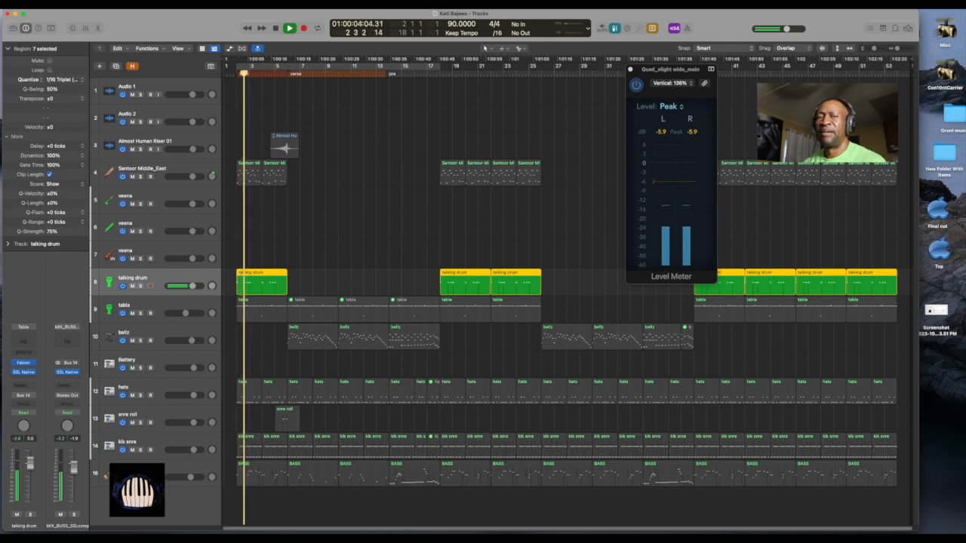
{"action": "key", "text": "space"}
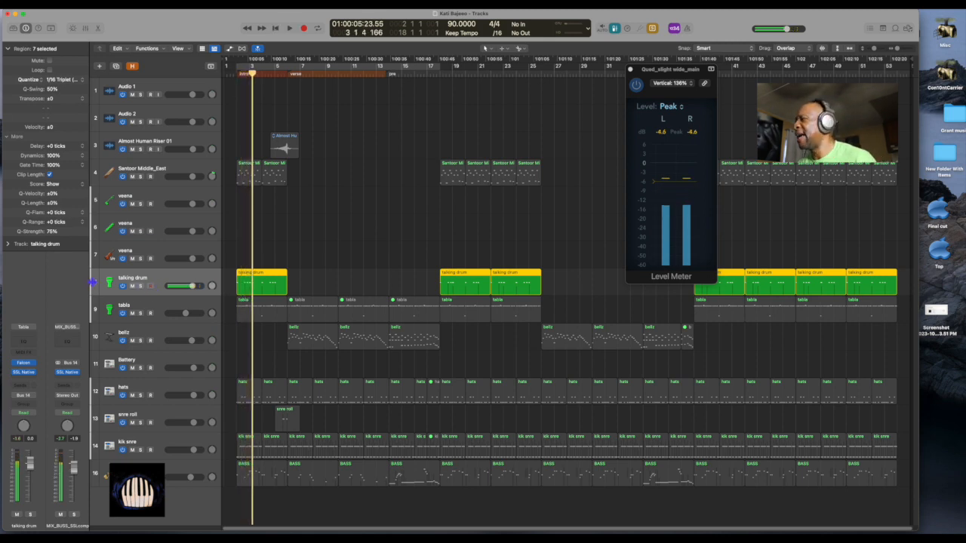
{"action": "key", "text": "space"}
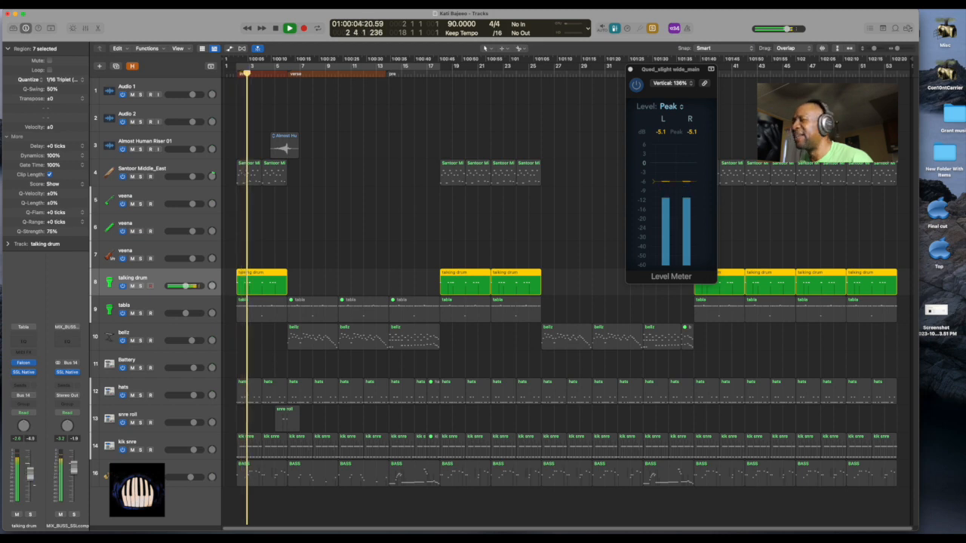
{"action": "key", "text": "space"}
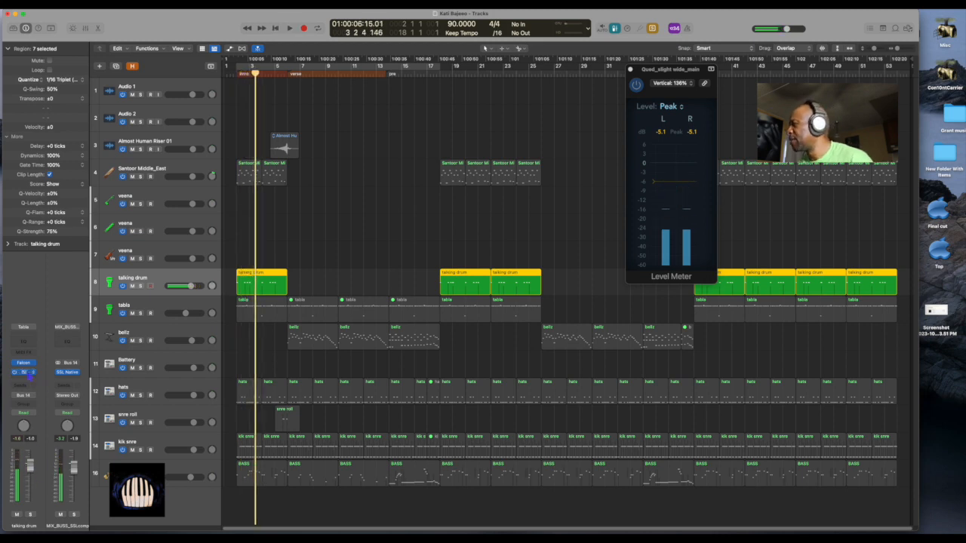
Open the talking drum track's SSL Native Channel Strip 2 and lower its output fader during soloed playback
{"action": "left_click", "coordinate": [24, 372]}
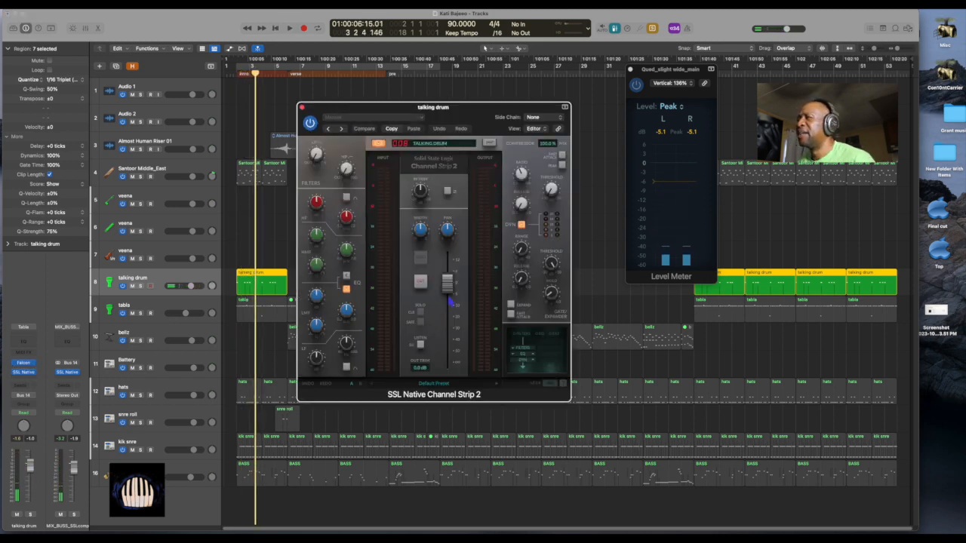
{"action": "scroll", "coordinate": [451, 302], "scroll_direction": "down", "scroll_amount": 4}
{"action": "key", "text": "space"}
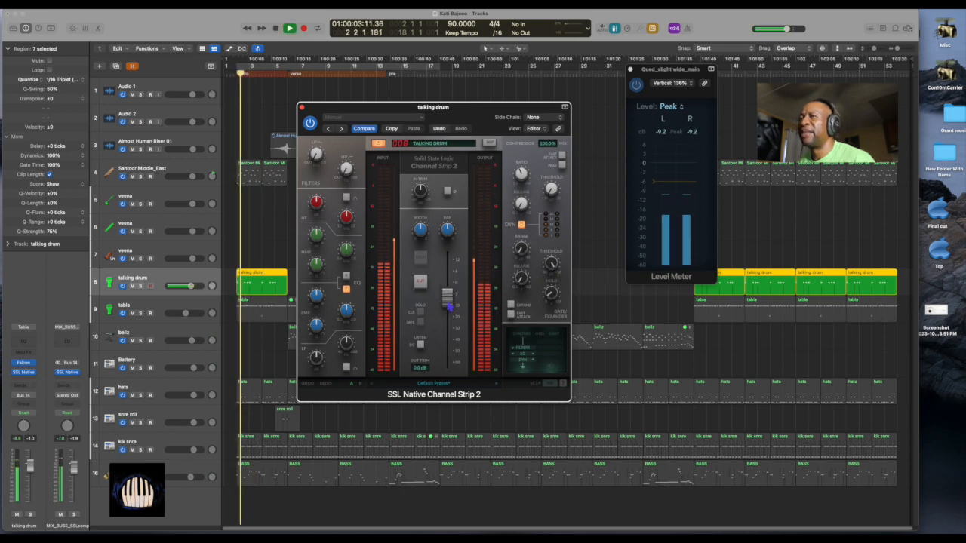
{"action": "left_click_drag", "start_coordinate": [447, 302], "coordinate": [455, 314]}
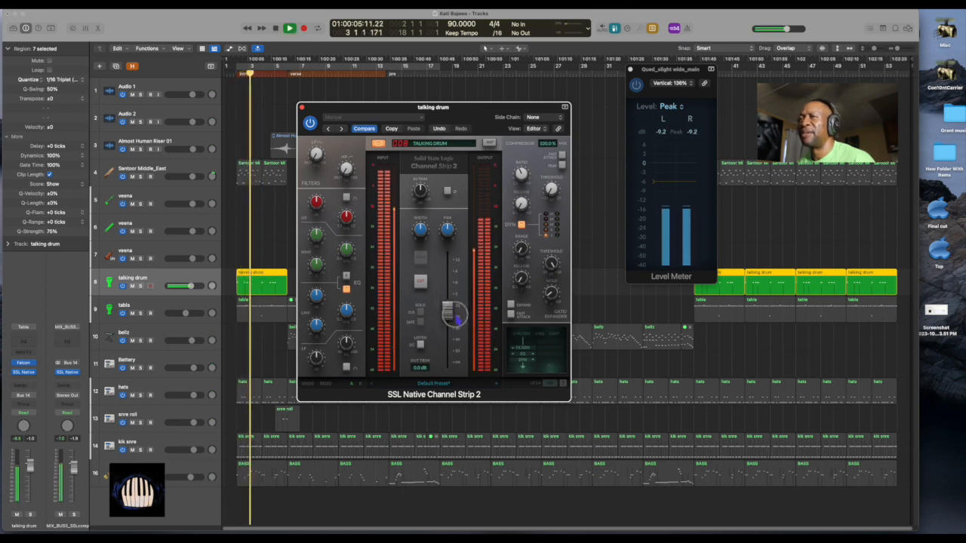
{"action": "key", "text": "space"}
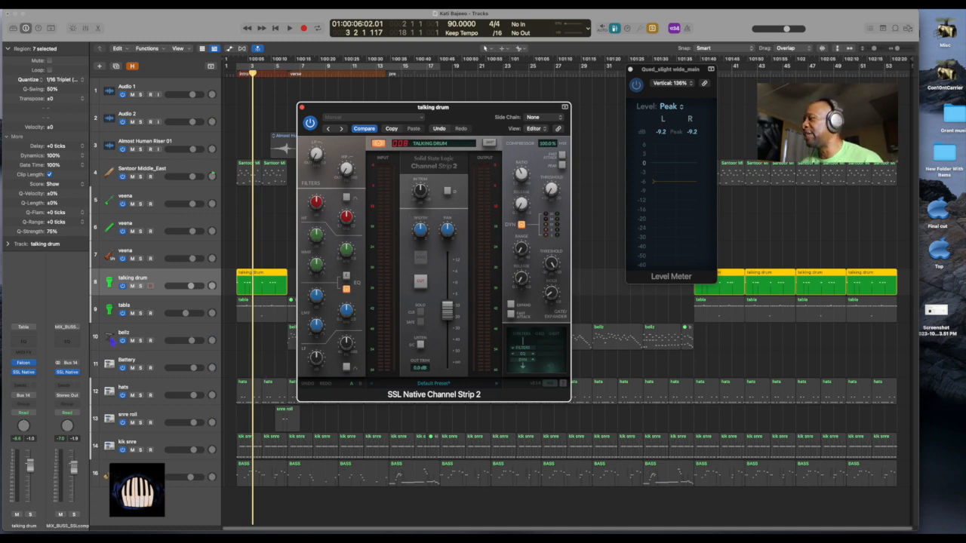
Lower the SSL Native Channel Strip 2 output fader on the Santoor Middle_East track during soloed playback, and close both channel strip windows
{"action": "left_click", "coordinate": [188, 168]}
{"action": "key", "text": "space"}
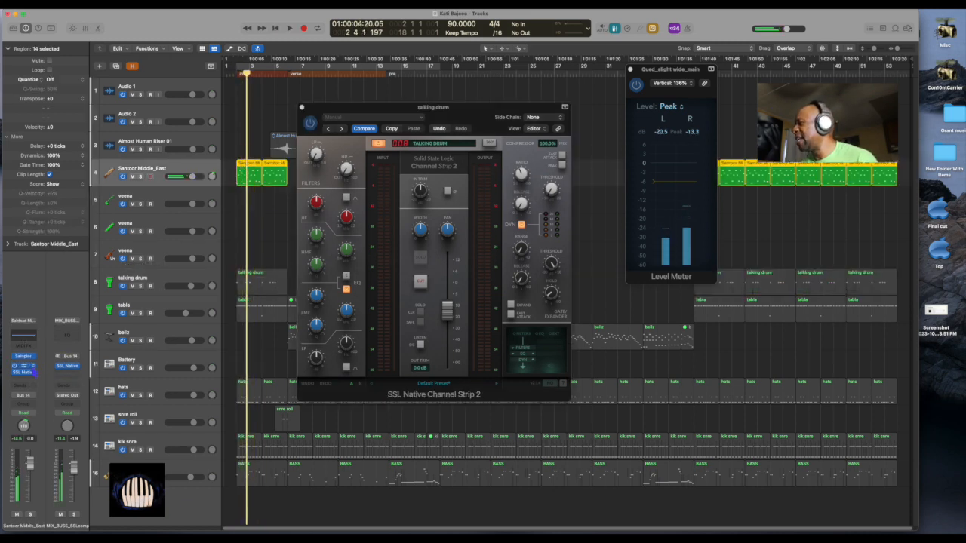
{"action": "left_click", "coordinate": [23, 369]}
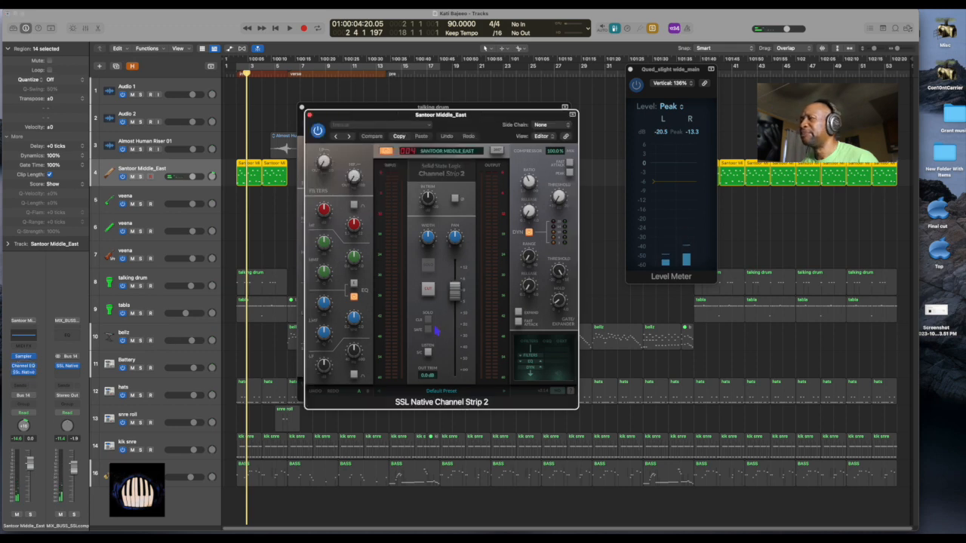
{"action": "key", "text": "space"}
{"action": "mouse_move", "coordinate": [462, 294]}
{"action": "left_mouse_down"}
{"action": "mouse_move", "coordinate": [462, 311]}
{"action": "mouse_move", "coordinate": [462, 303]}
{"action": "left_mouse_up"}
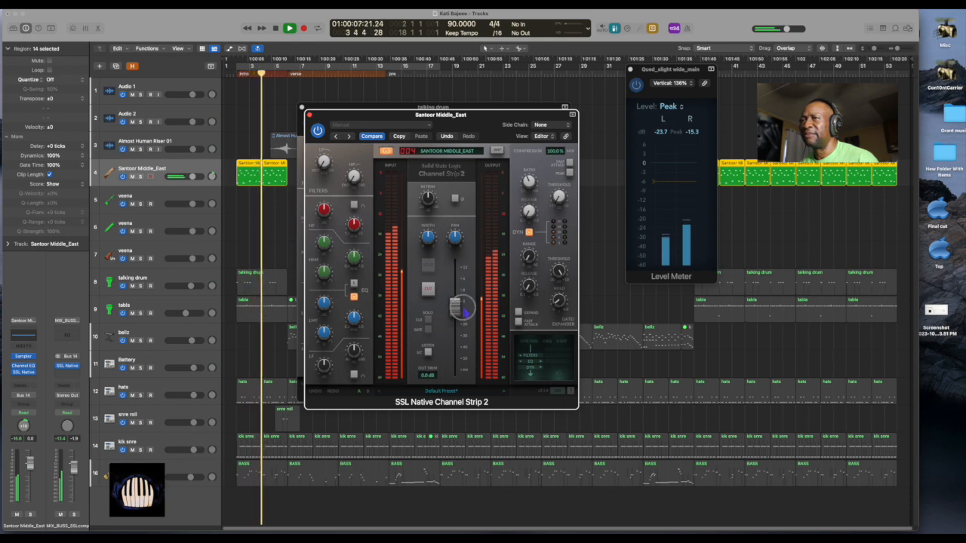
{"action": "key", "text": "space"}
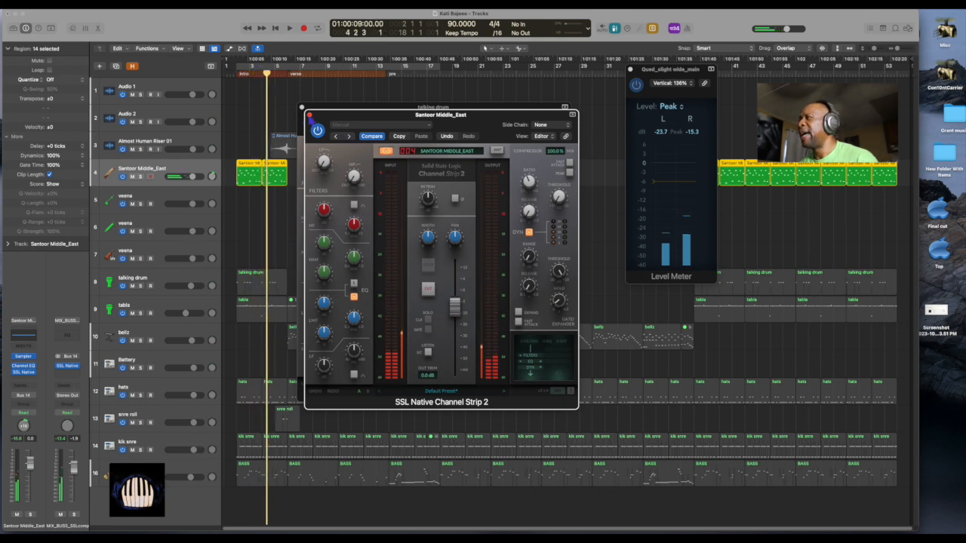
{"action": "left_click", "coordinate": [309, 116]}
{"action": "left_click", "coordinate": [302, 107]}
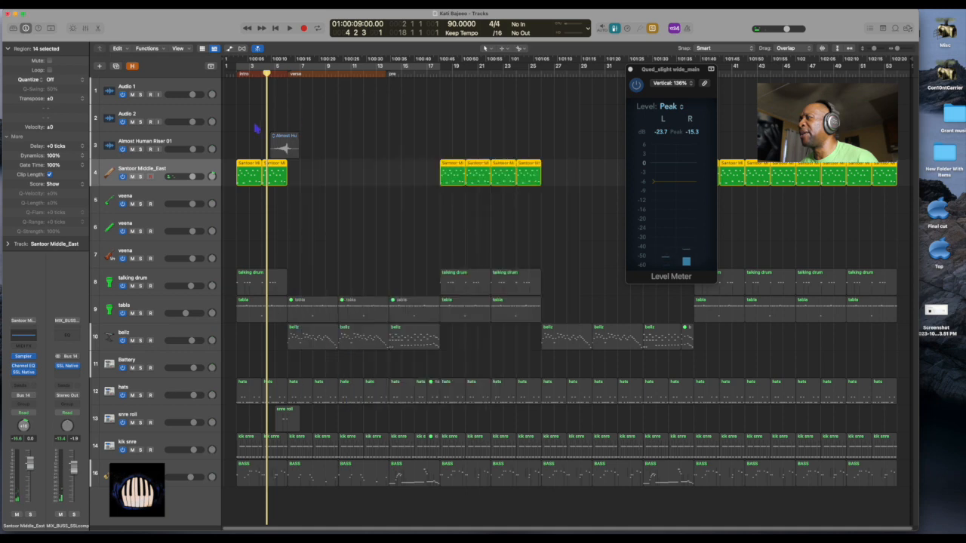
Play the Almost Human Riser 01 region soloed, turn solo mode off, and play it with the full mix
{"action": "left_click", "coordinate": [205, 141]}
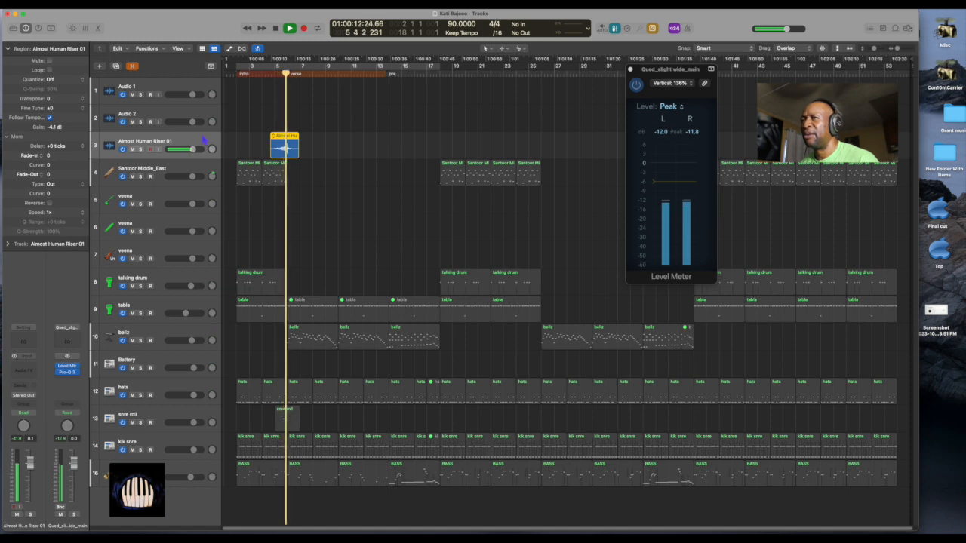
{"action": "key", "text": "space"}
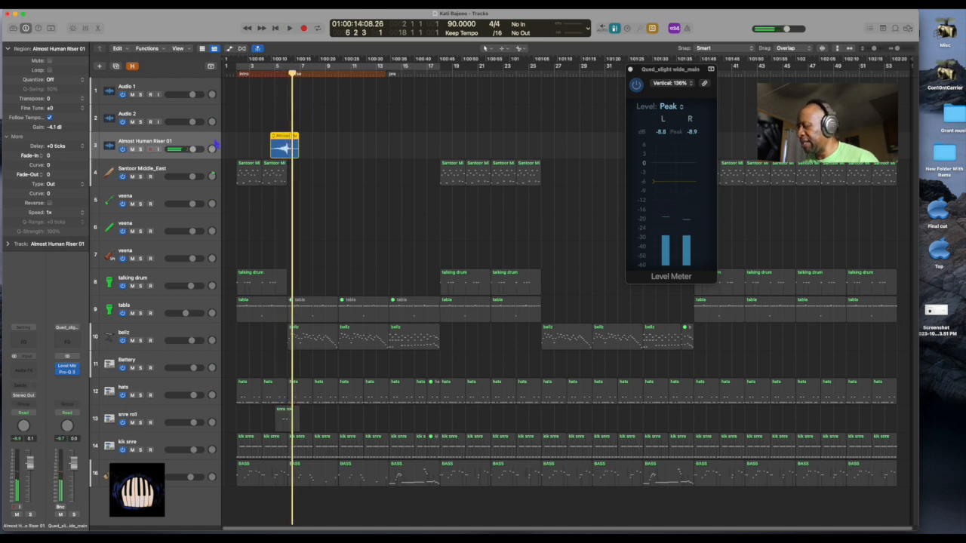
{"action": "key", "text": "ctrl+s"}
{"action": "key", "text": "space"}
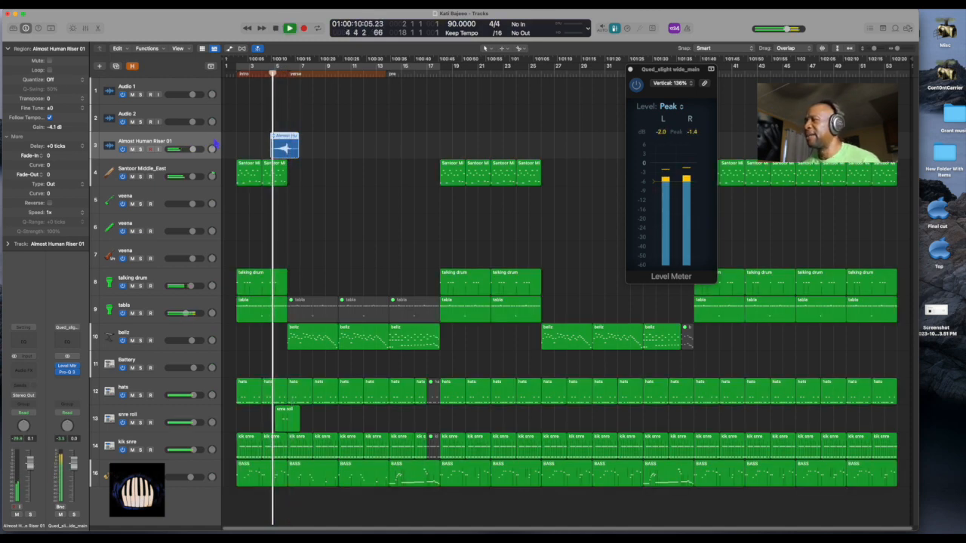
{"action": "key", "text": "space"}
Route the Almost Human Riser 01 track's output to Bus 14, MIX_BUSS_SSLcomp
{"action": "left_click", "coordinate": [23, 394]}
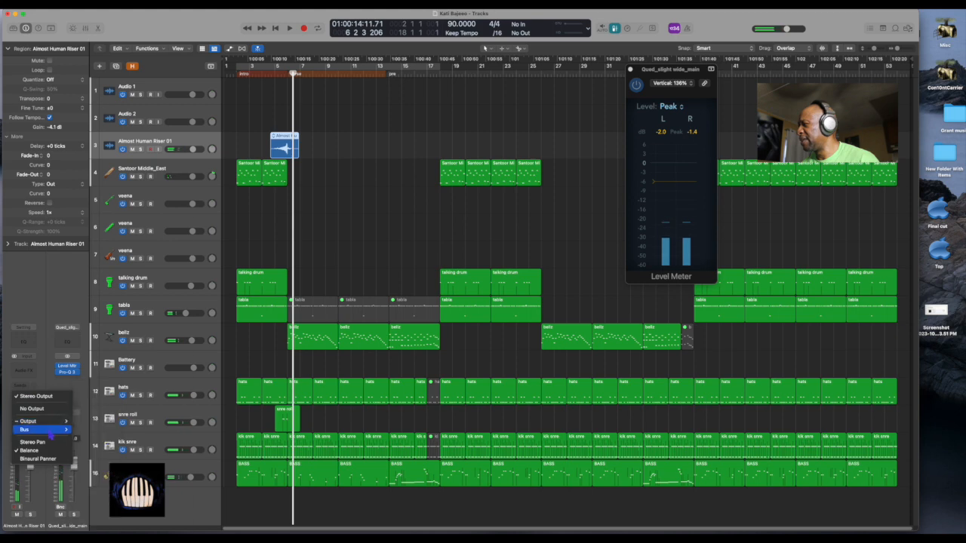
{"action": "mouse_move", "coordinate": [30, 429]}
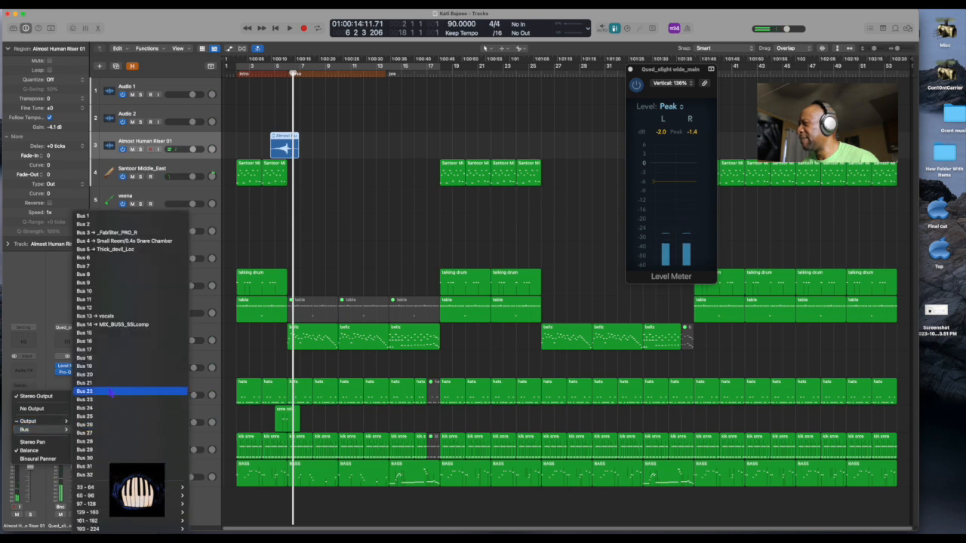
{"action": "left_click", "coordinate": [117, 325]}
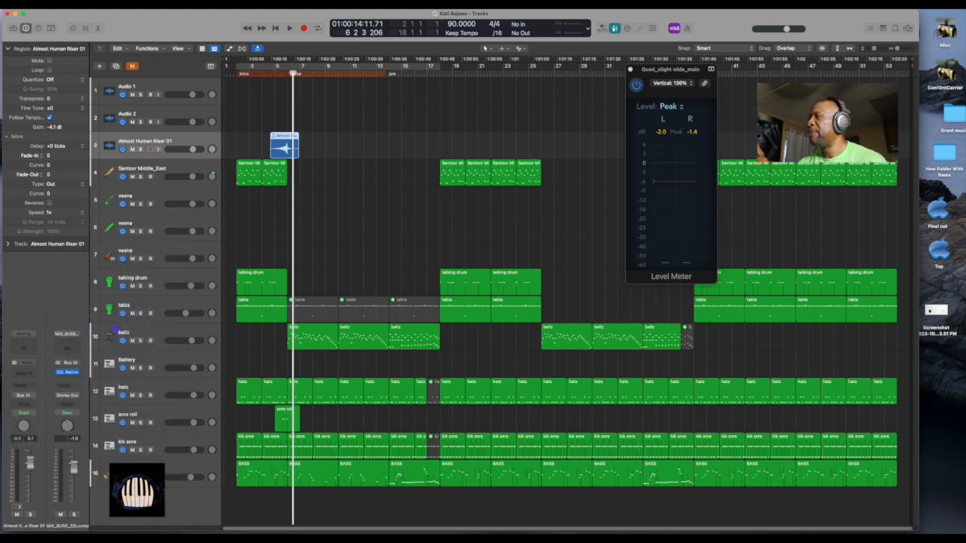
Check which bus the Santoor Middle_East track's output is routed to
{"action": "left_click", "coordinate": [309, 175]}
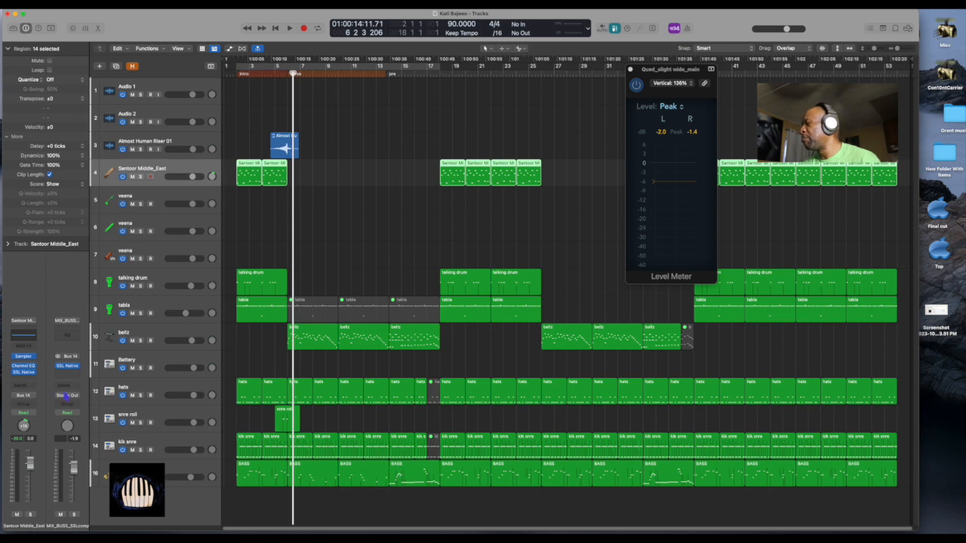
{"action": "left_click", "coordinate": [30, 397]}
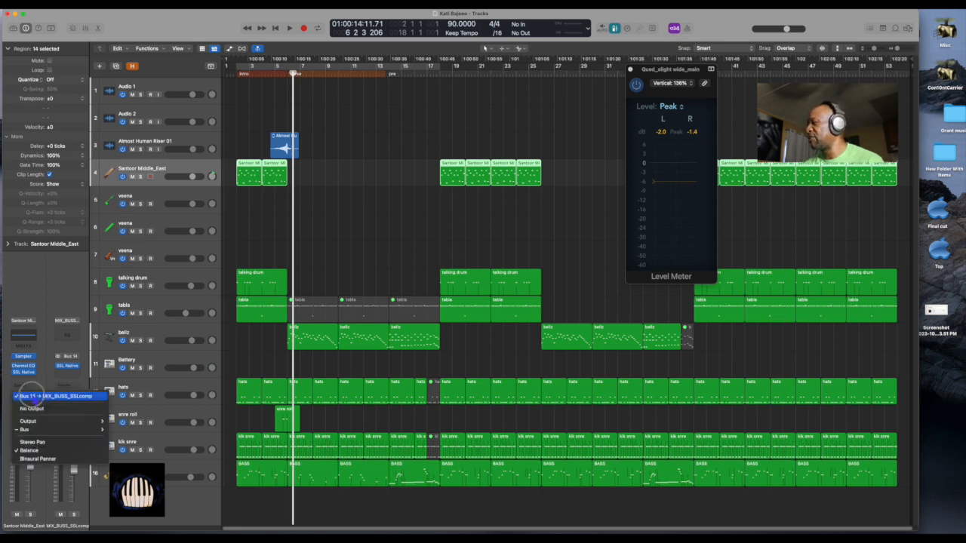
{"action": "mouse_move", "coordinate": [60, 430]}
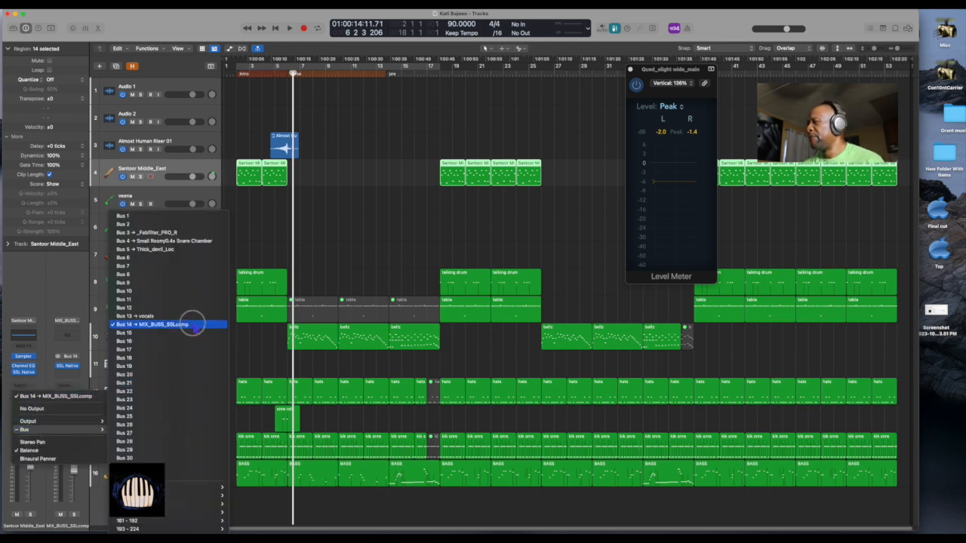
{"action": "left_click", "coordinate": [347, 264]}
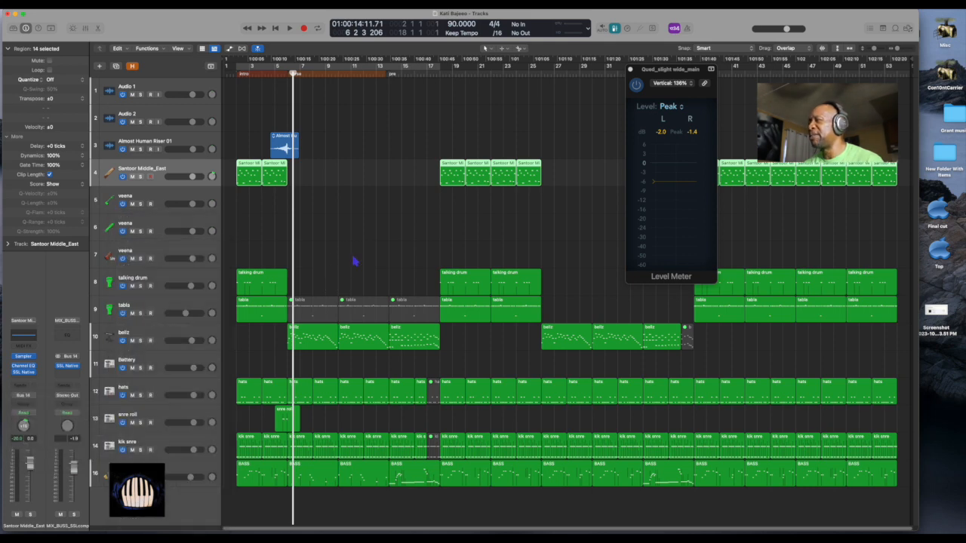
Assign a purple color to the MIX_BUSS_SSLcomp channel strip in the mixer, and hide the mixer
{"action": "key", "text": "x"}
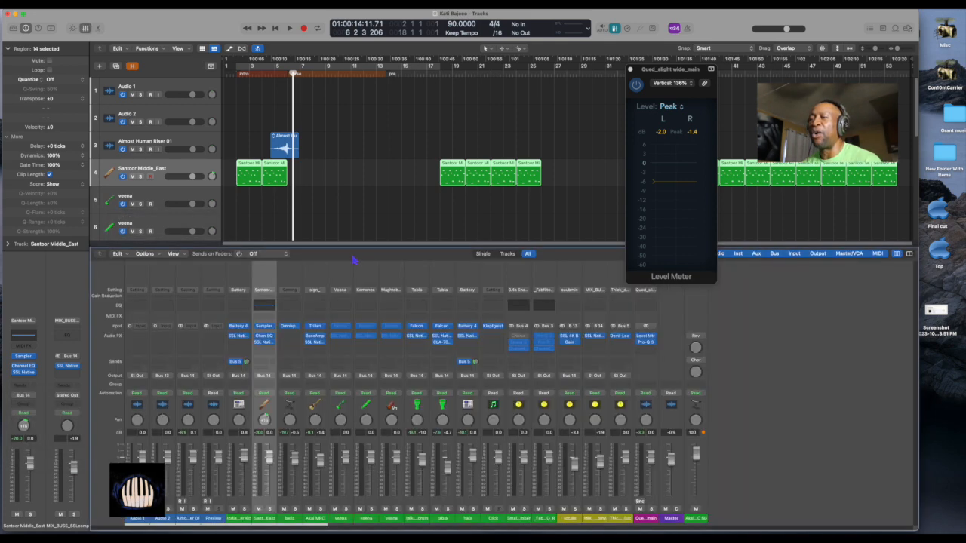
{"action": "right_click", "coordinate": [596, 521]}
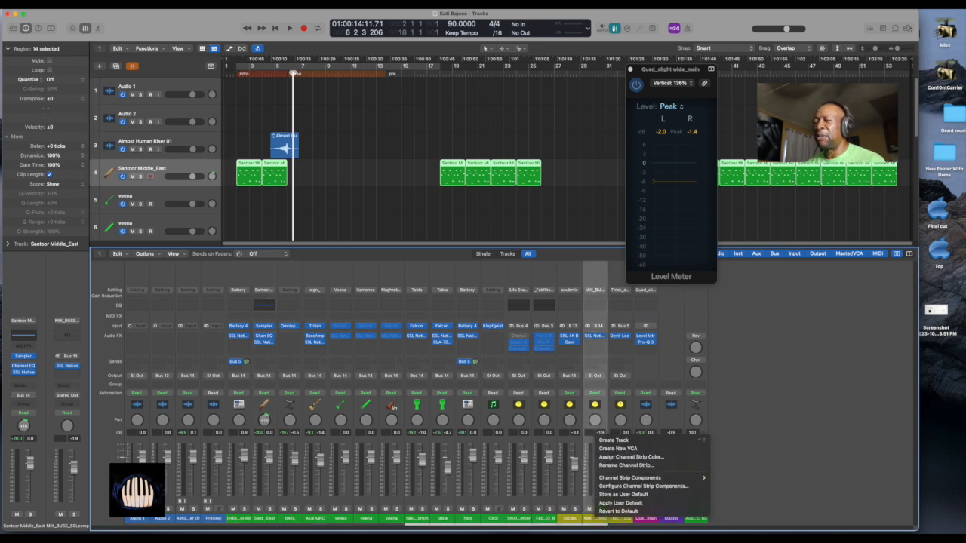
{"action": "left_click", "coordinate": [624, 458]}
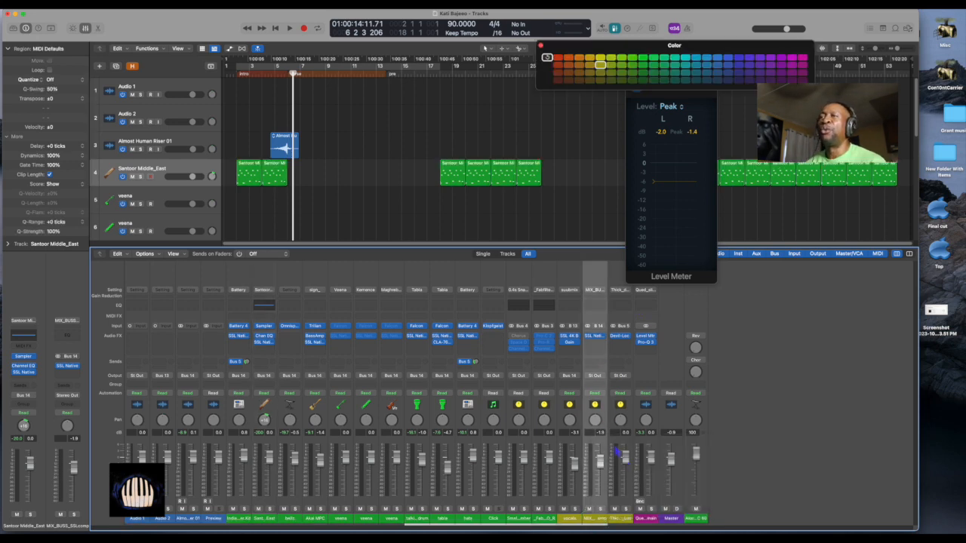
{"action": "left_click", "coordinate": [774, 76]}
{"action": "key", "text": "x"}
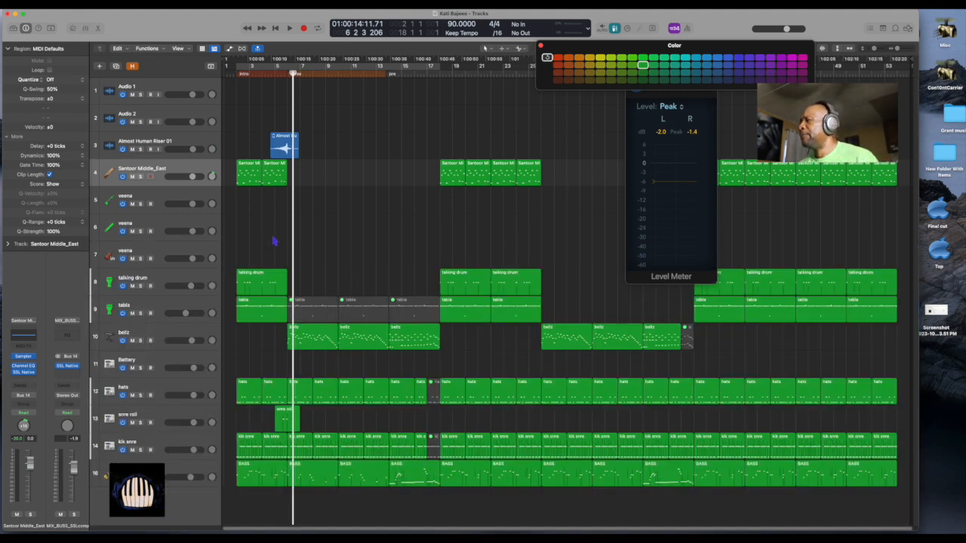
Play the intro with the full mix and lower the Almost Human Riser 01 track's fader to -2.1 dB
{"action": "left_click", "coordinate": [270, 281]}
{"action": "key", "text": "shift+space"}
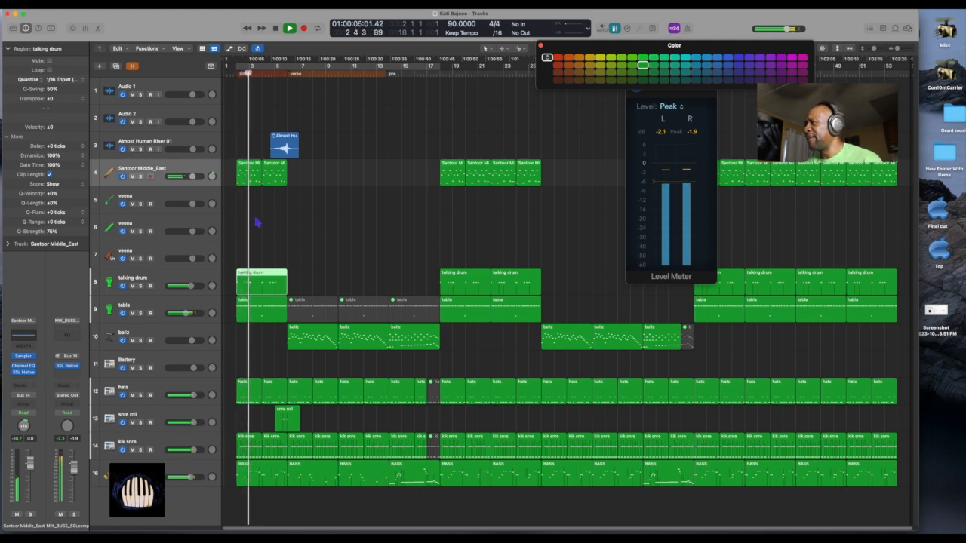
{"action": "left_click", "coordinate": [183, 146]}
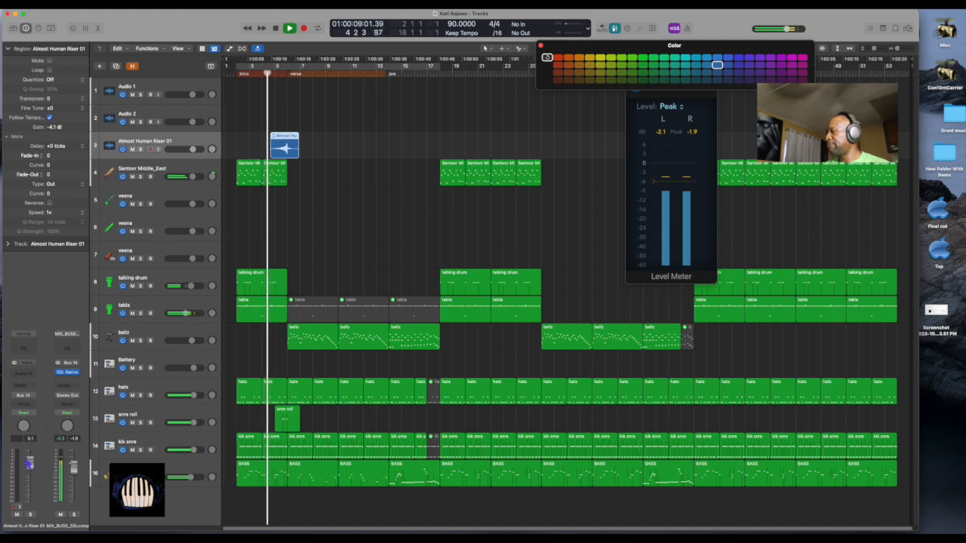
{"action": "key", "text": "space"}
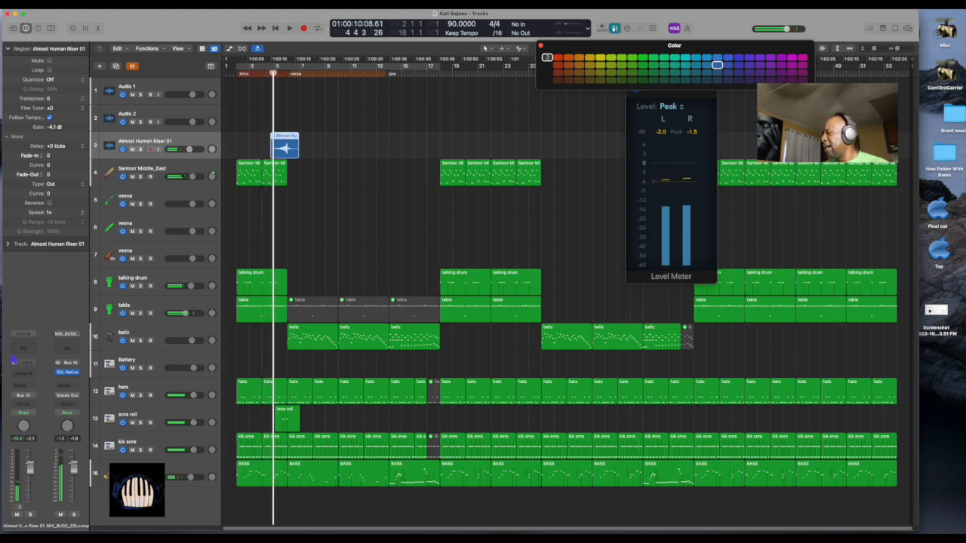
Insert a stereo SSL Native Channel Strip 2 on the Almost Human Riser 01 track and give its region a fade-in of 1,833
{"action": "left_click", "coordinate": [25, 369]}
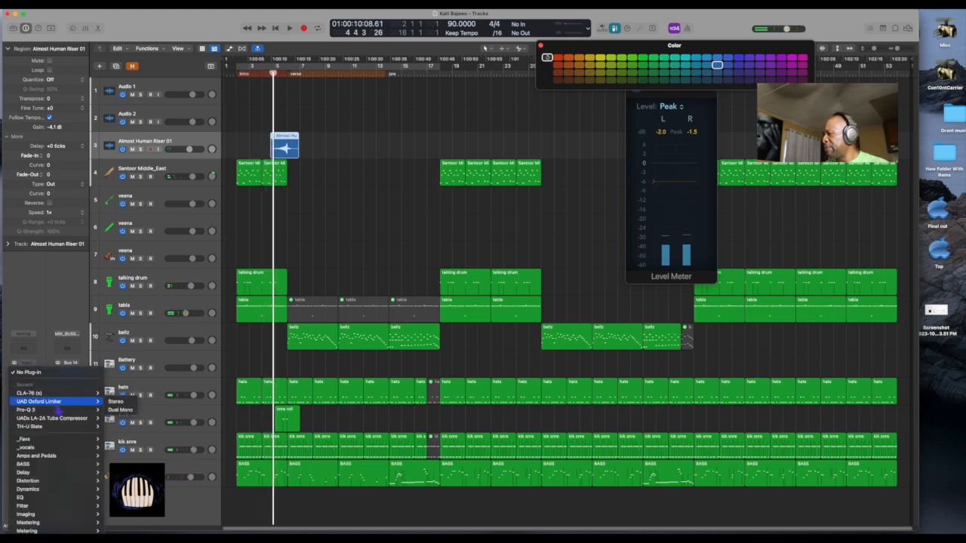
{"action": "mouse_move", "coordinate": [46, 439]}
{"action": "mouse_move", "coordinate": [185, 444]}
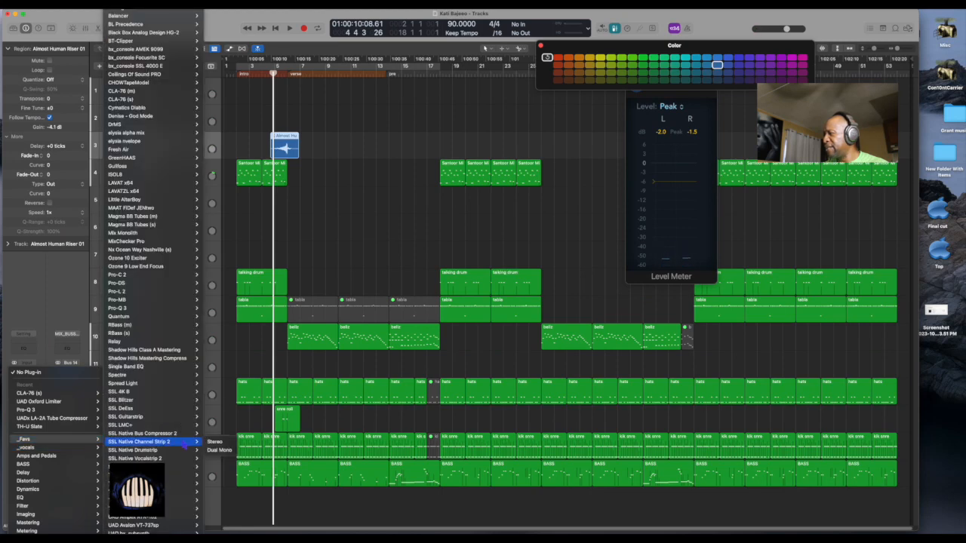
{"action": "left_click", "coordinate": [214, 443]}
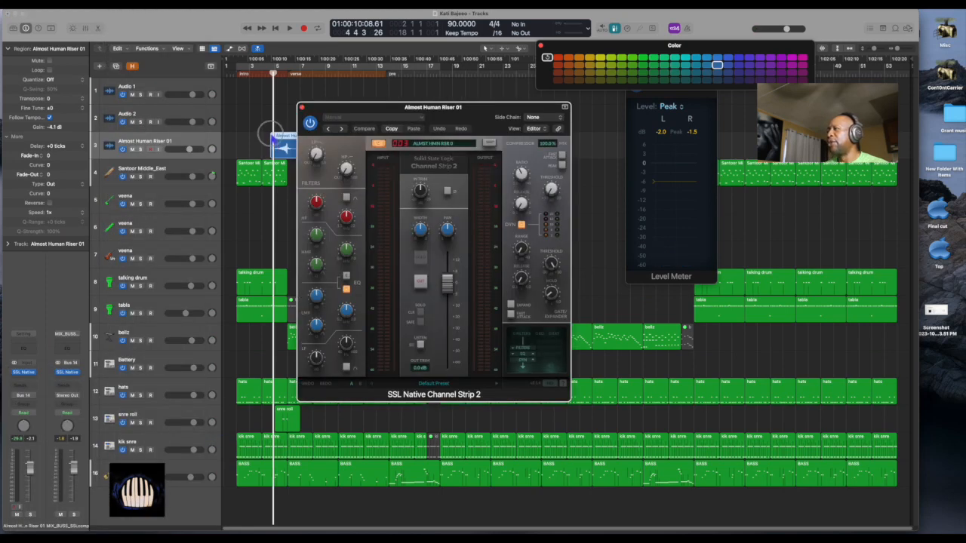
{"action": "left_click", "coordinate": [274, 137]}
{"action": "left_click_drag", "start_coordinate": [271, 134], "coordinate": [281, 138]}
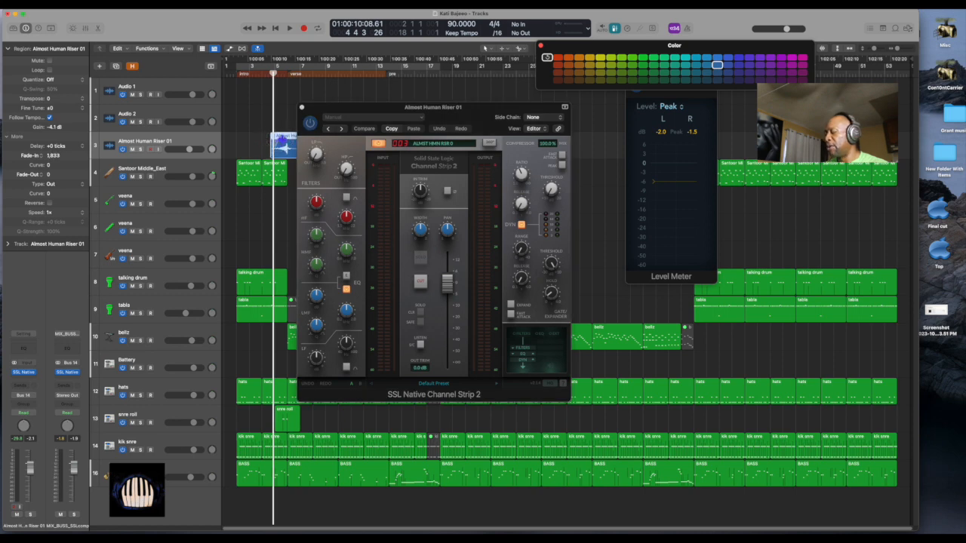
Lower the output fader in the Almost Human Riser 01 track's SSL Native Channel Strip 2 during playback, and close the plug-in window
{"action": "key", "text": "space"}
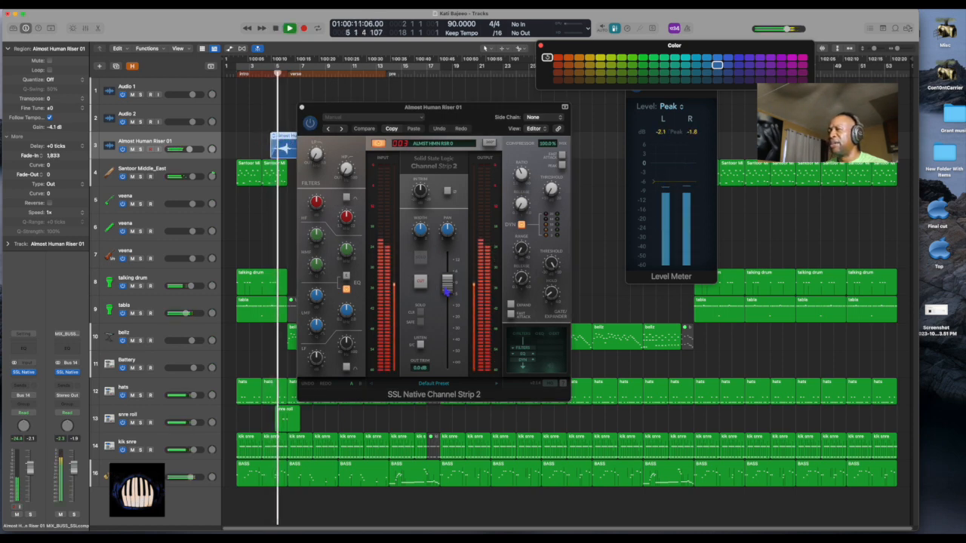
{"action": "left_click_drag", "start_coordinate": [446, 293], "coordinate": [445, 305]}
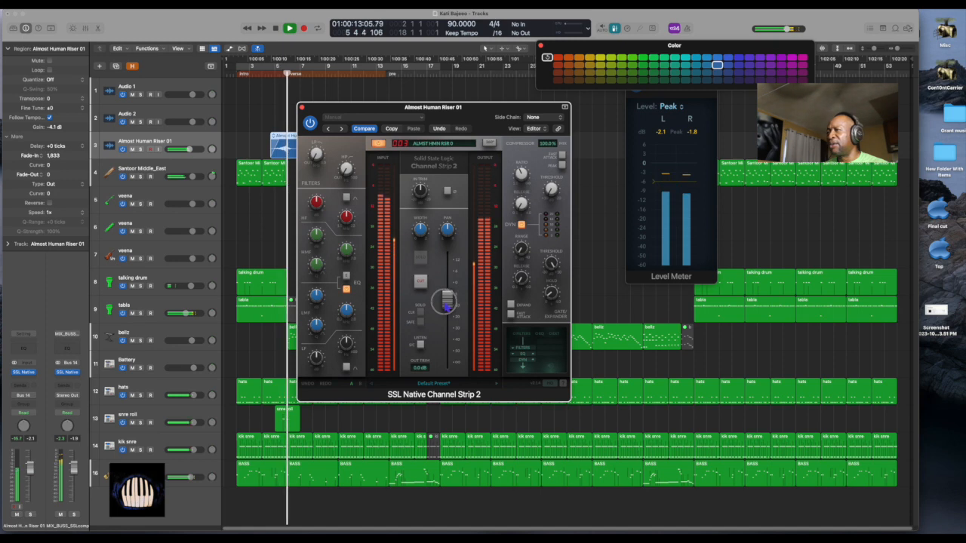
{"action": "key", "text": "space"}
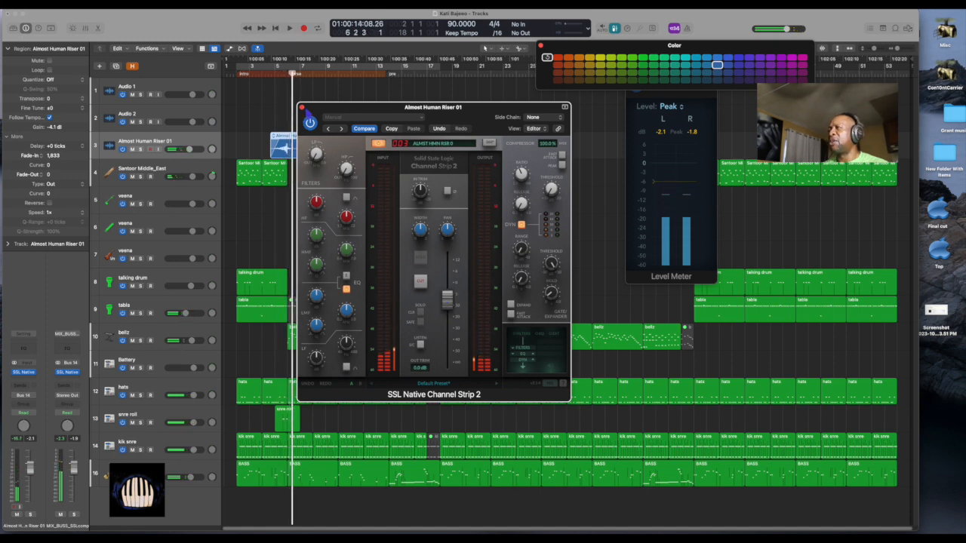
{"action": "left_click", "coordinate": [302, 108]}
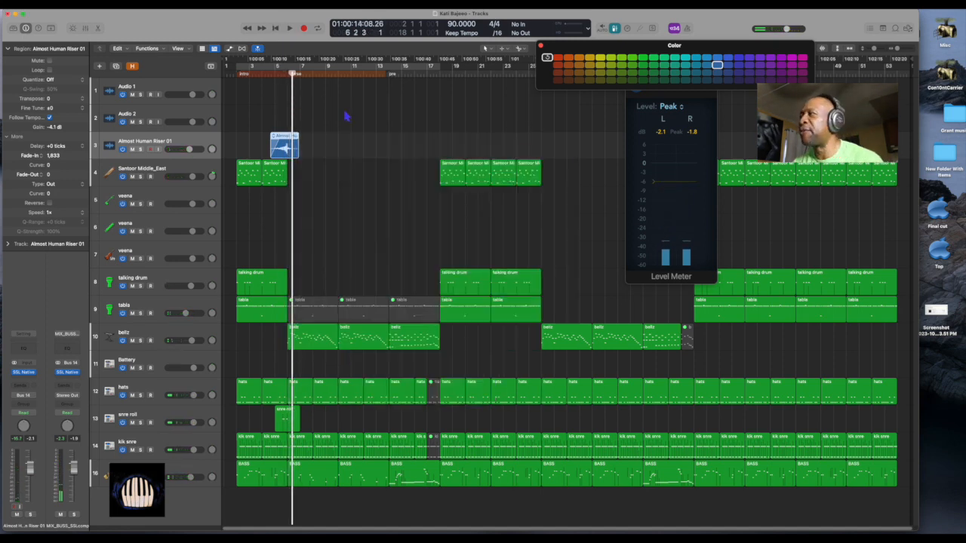
Record pan automation on the Almost Human Riser 01 track in Latch mode from bar 4 through the riser, and return the track to Read mode
{"action": "left_click", "coordinate": [34, 414]}
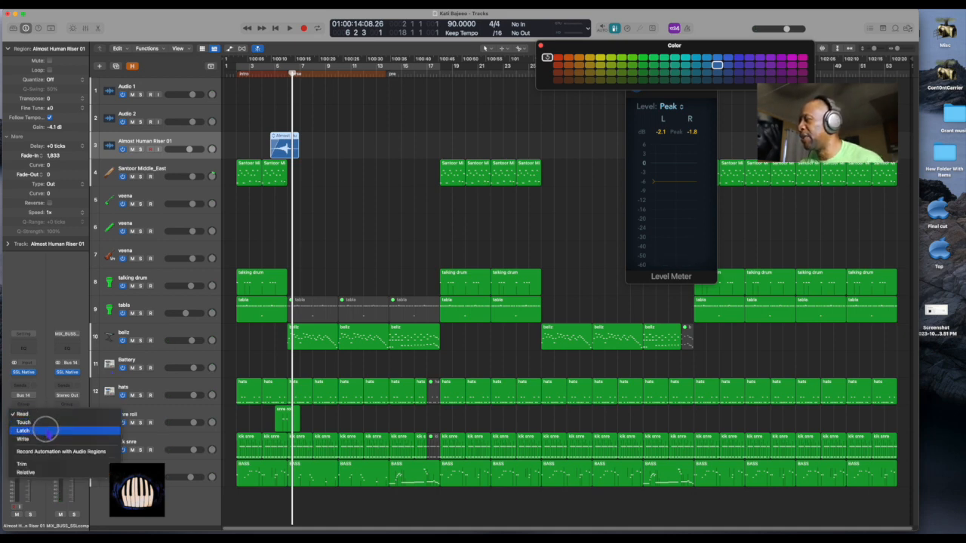
{"action": "left_click", "coordinate": [46, 430]}
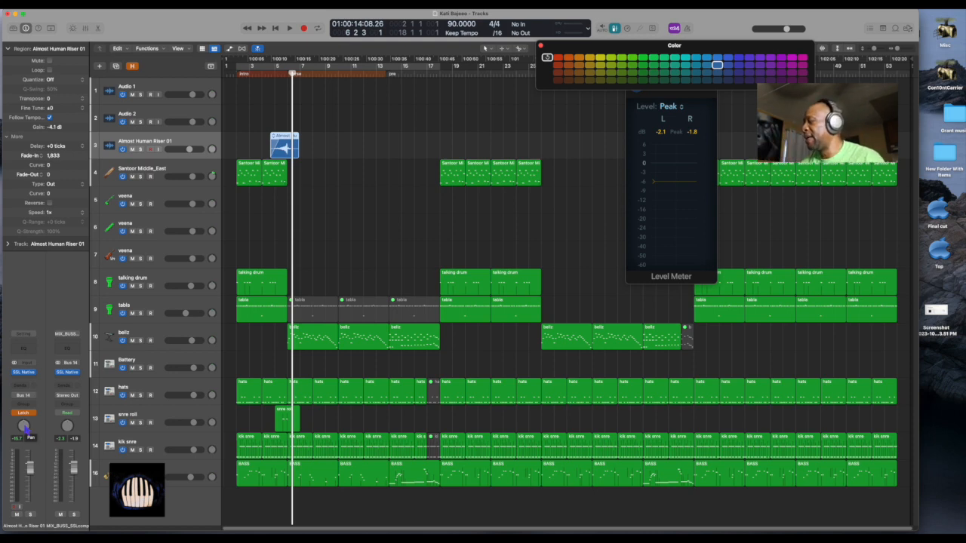
{"action": "key", "text": "comma"}
{"action": "key", "text": "comma"}
{"action": "key", "text": "comma"}
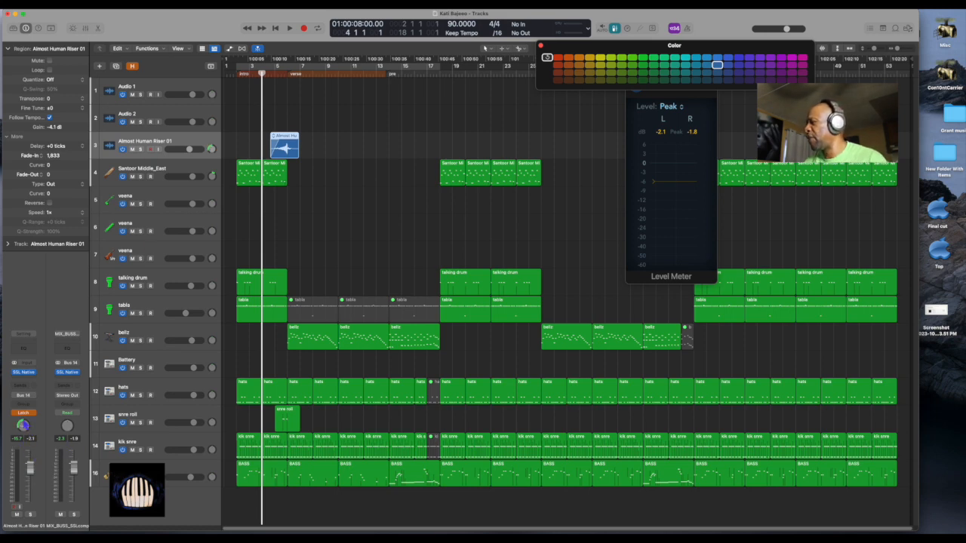
{"action": "key", "text": "space"}
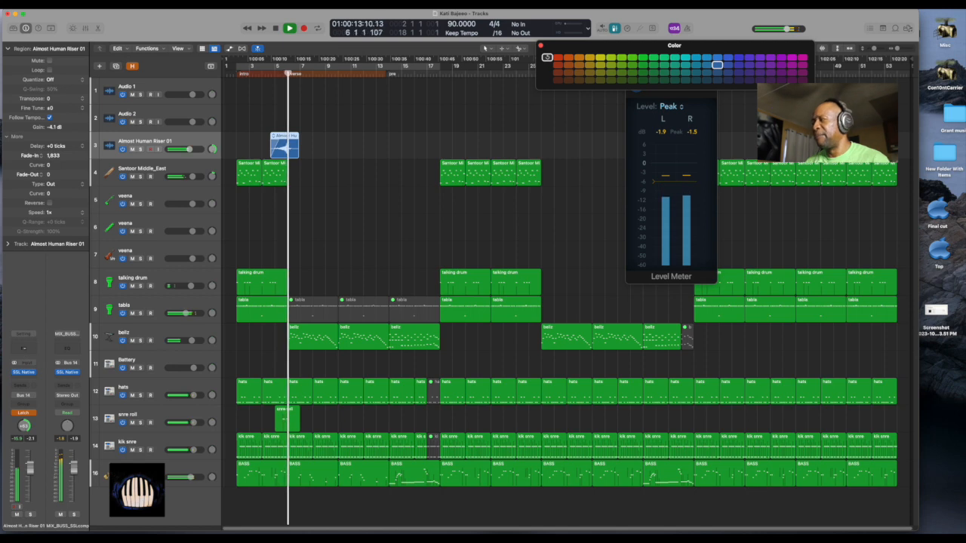
{"action": "key", "text": "space"}
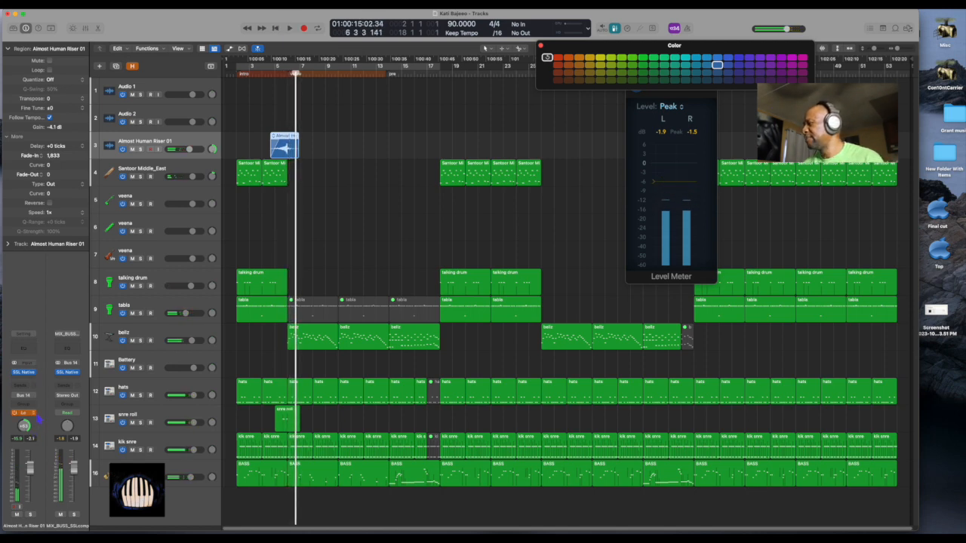
{"action": "left_click", "coordinate": [33, 414]}
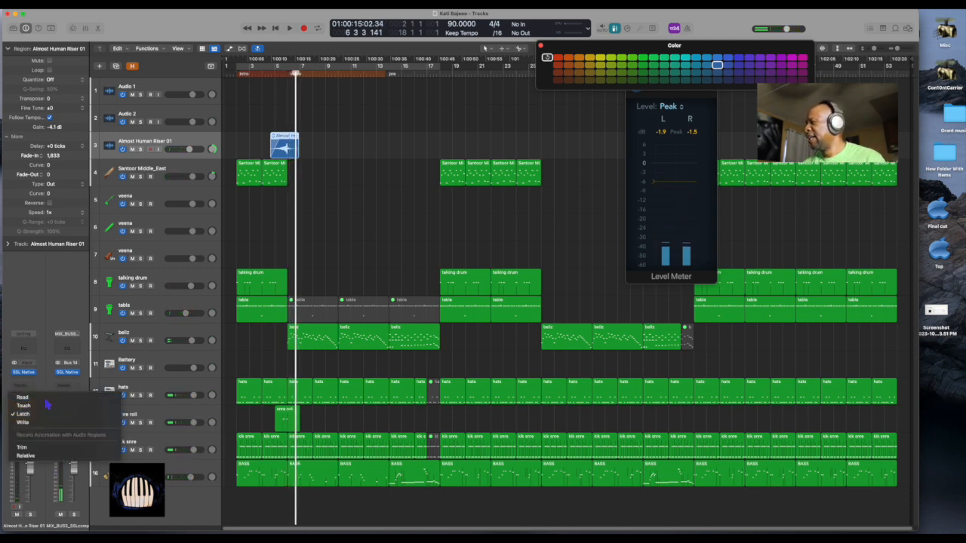
{"action": "left_click", "coordinate": [37, 402]}
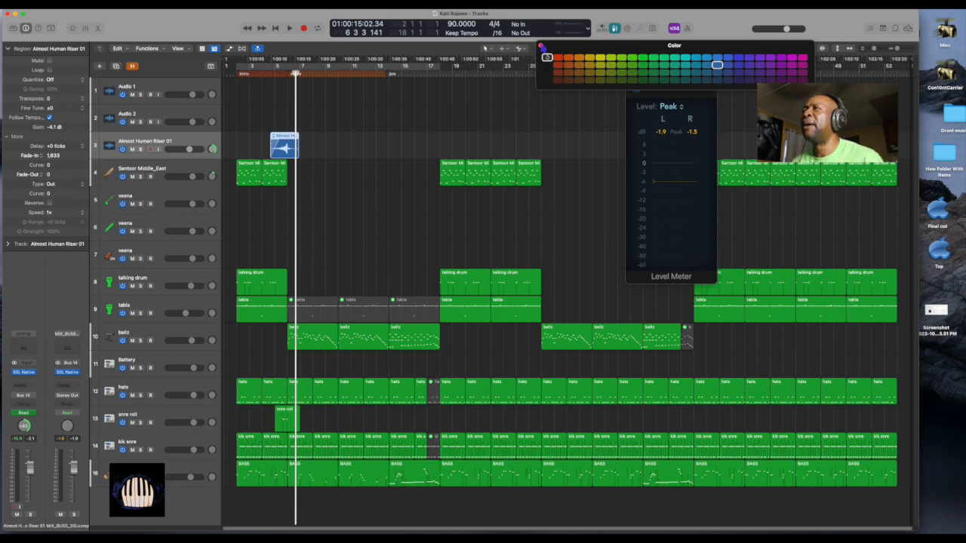
Close the Color and Level Meter windows, and copy the Almost Human Riser 01 region with its automation data to bars 24 and 36
{"action": "left_click", "coordinate": [541, 46]}
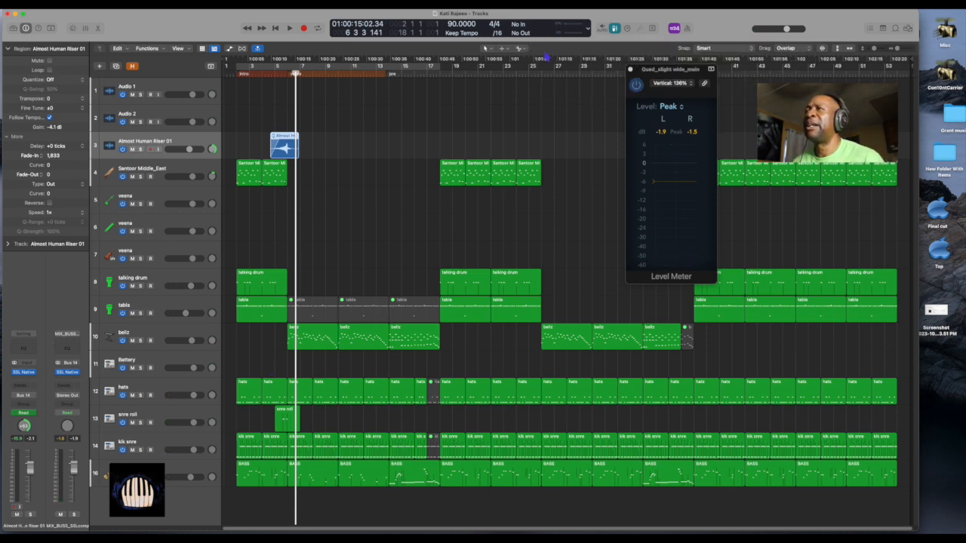
{"action": "left_click", "coordinate": [631, 69]}
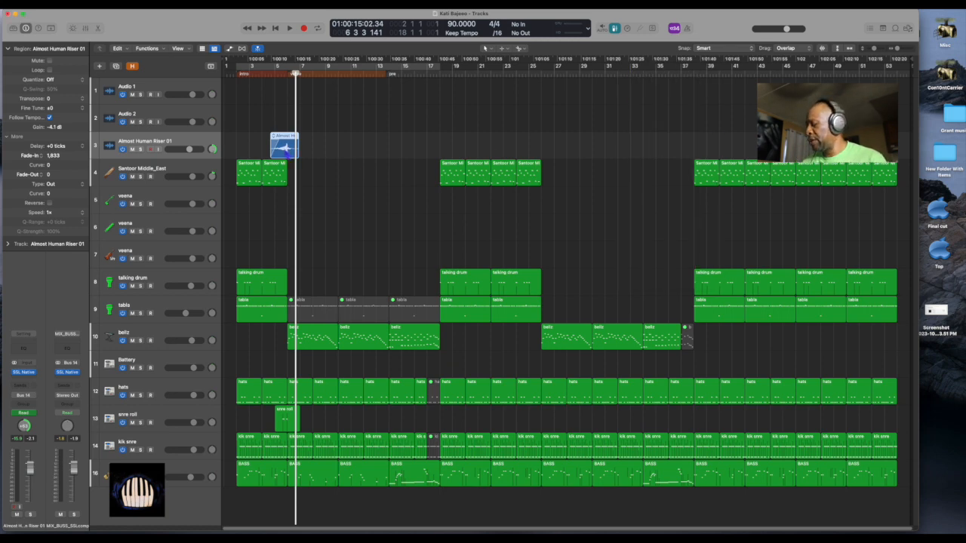
{"action": "left_click_drag", "start_coordinate": [285, 150], "coordinate": [542, 154]}
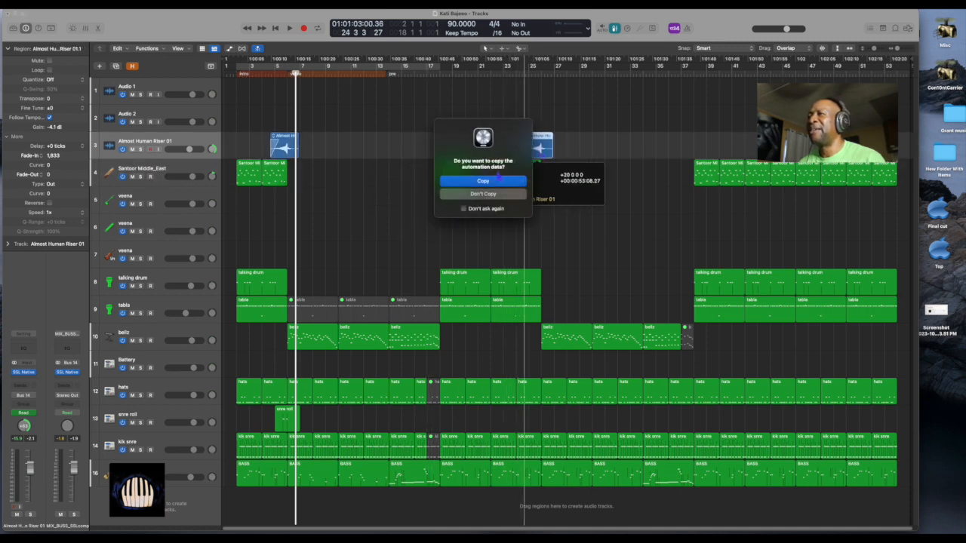
{"action": "left_click", "coordinate": [495, 184]}
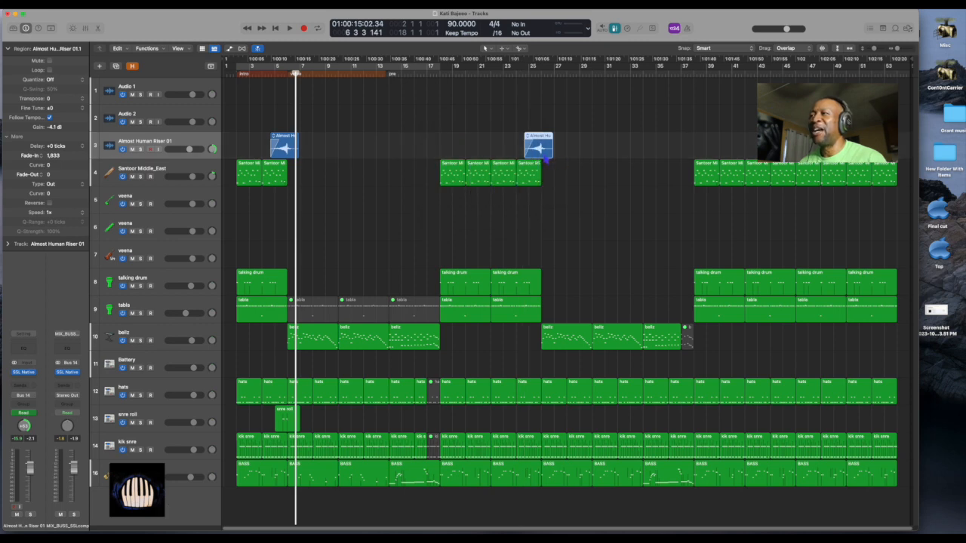
{"action": "left_click_drag", "start_coordinate": [545, 160], "coordinate": [703, 162]}
{"action": "left_click", "coordinate": [483, 181]}
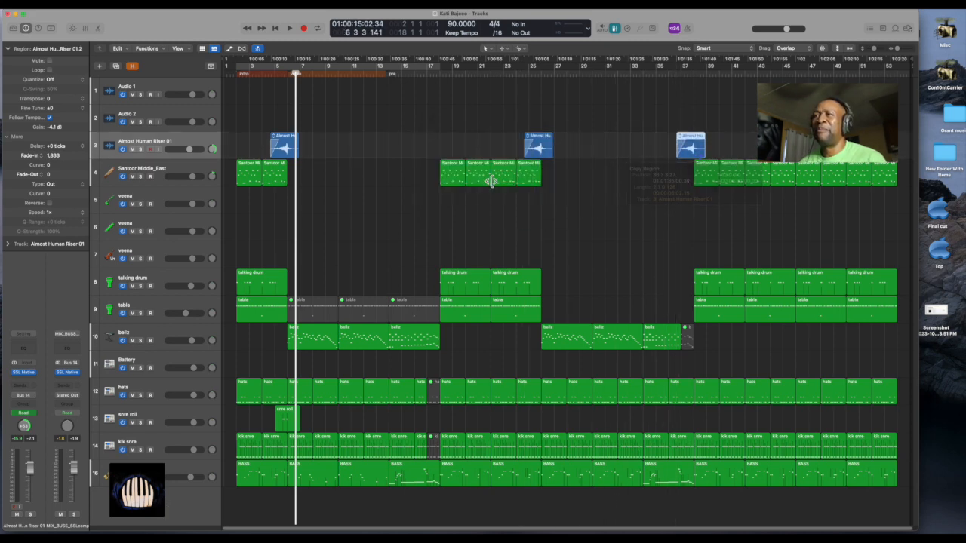